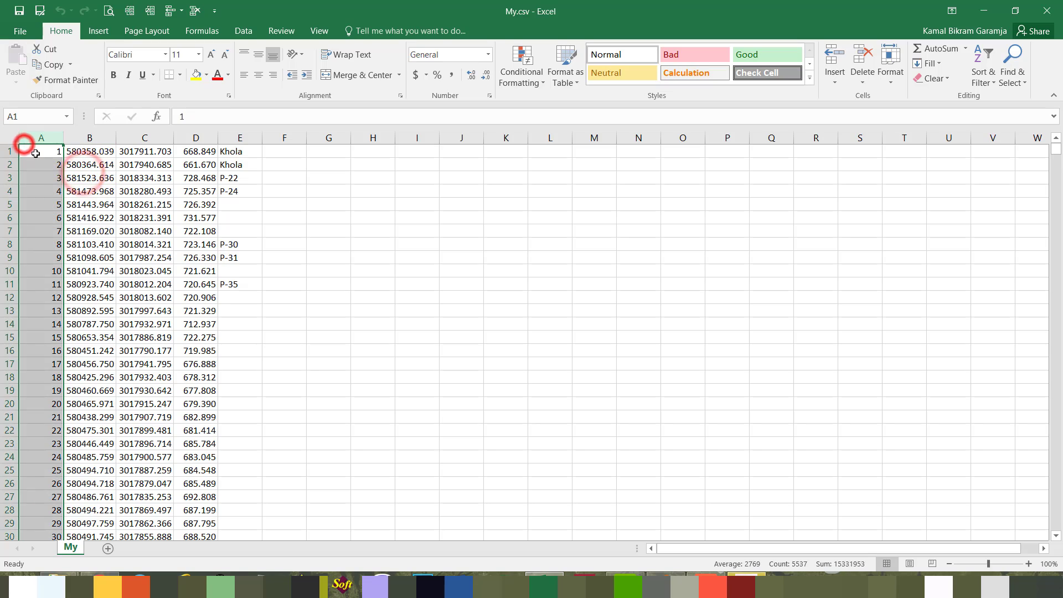
Step: Review the five columns of the first row in My.csv, and select all survey data from A1 to E5537
{"action": "left_click", "coordinate": [37, 149]}
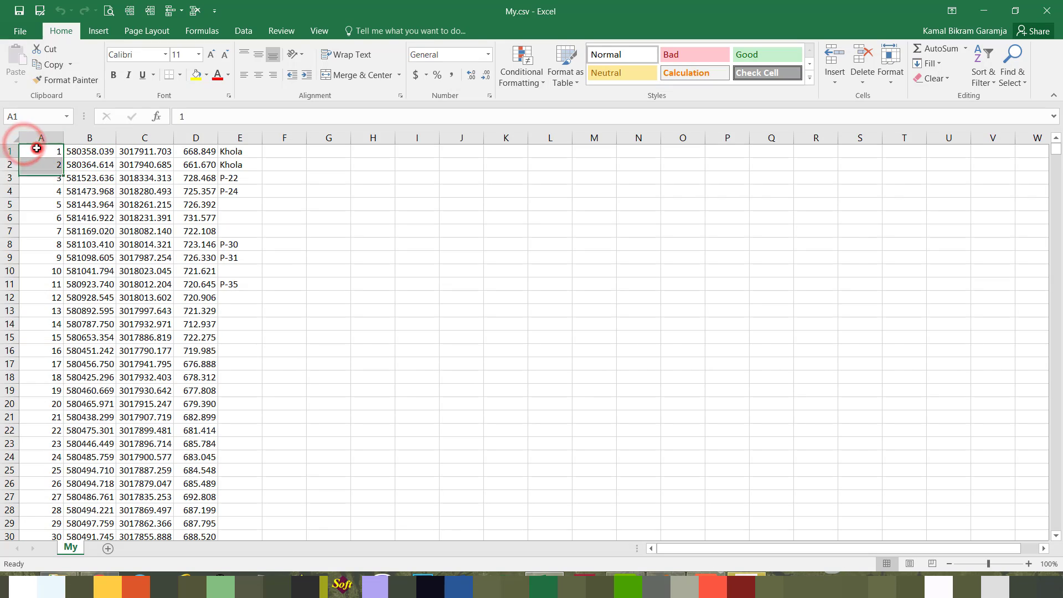
{"action": "left_click", "coordinate": [92, 153]}
{"action": "left_click", "coordinate": [127, 151]}
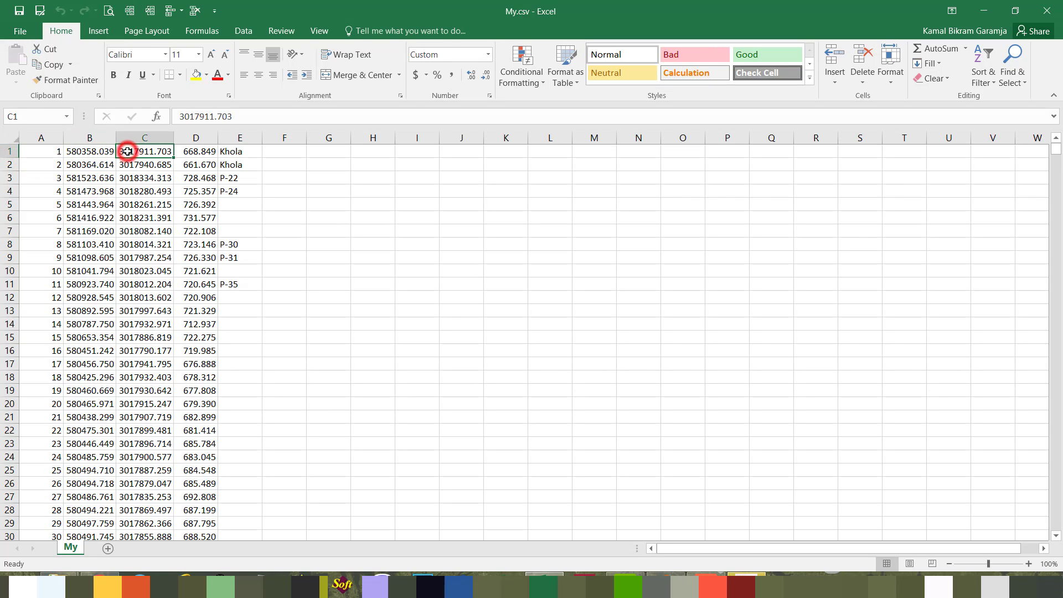
{"action": "left_click", "coordinate": [194, 152]}
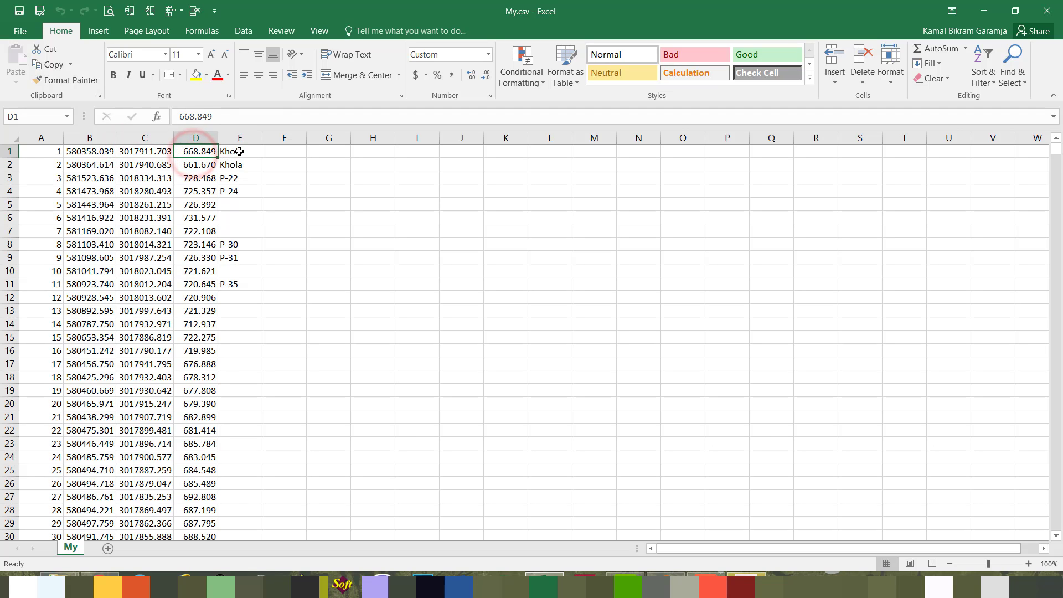
{"action": "left_click", "coordinate": [233, 154]}
{"action": "left_click_drag", "start_coordinate": [44, 147], "coordinate": [221, 150]}
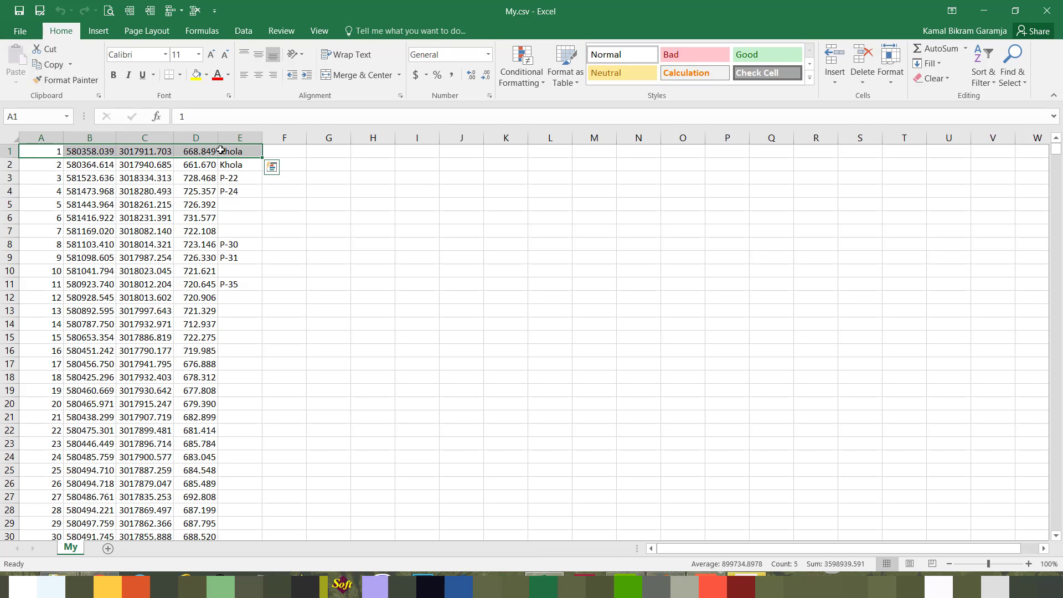
{"action": "key", "text": "ctrl+shift+Down"}
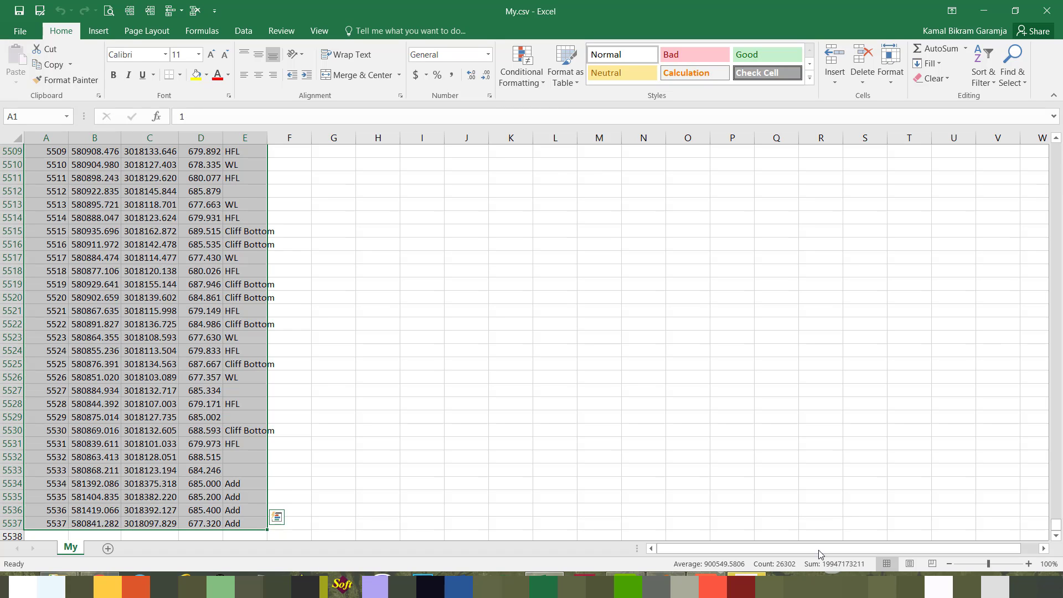
Step: Switch to AutoCAD, start a new drawing, and turn the grid display off
{"action": "left_click", "coordinate": [742, 583]}
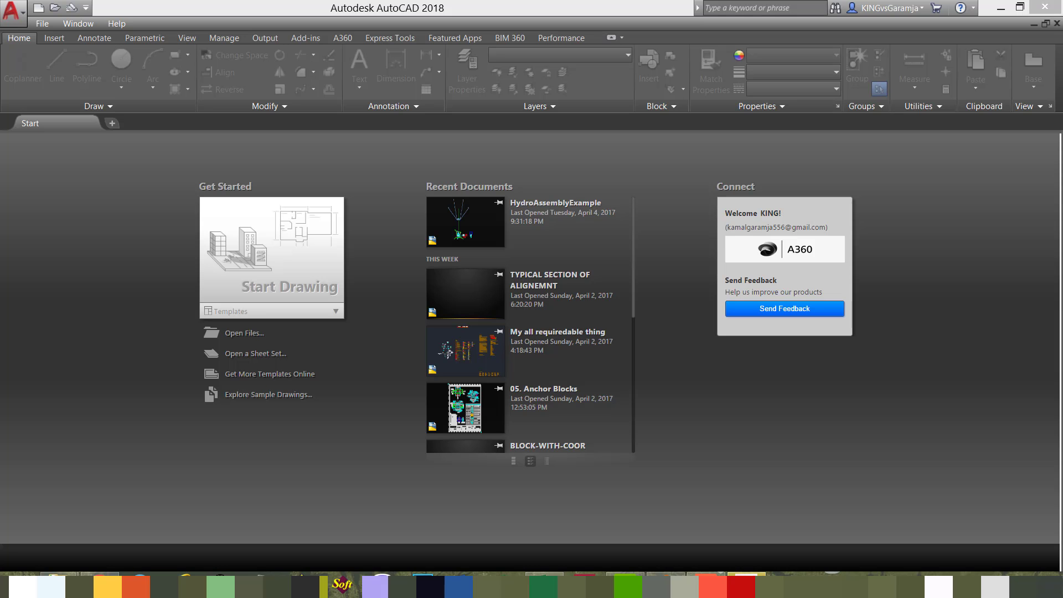
{"action": "left_click", "coordinate": [266, 241]}
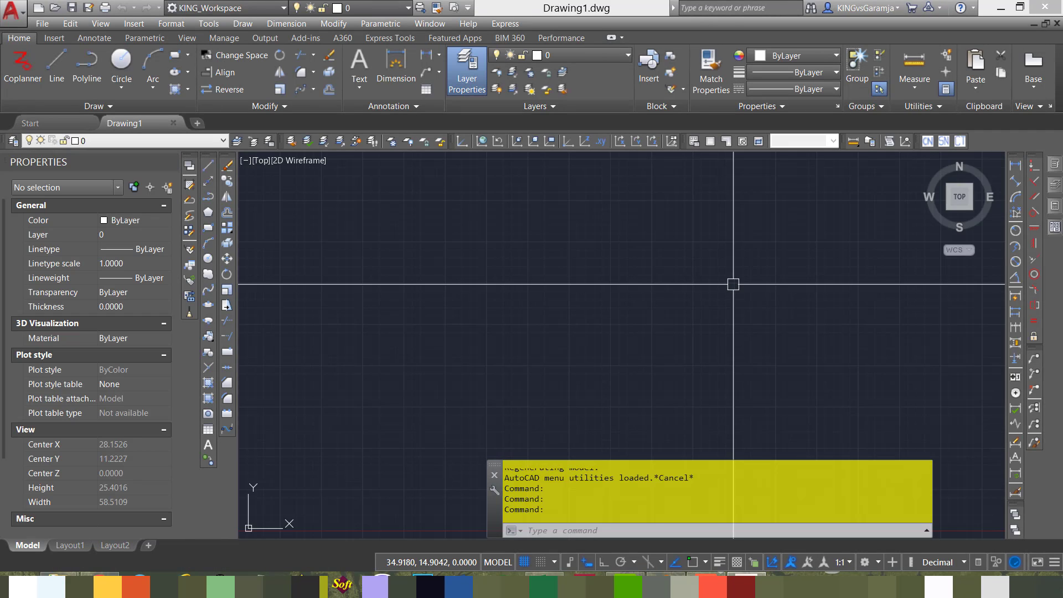
{"action": "left_click", "coordinate": [762, 459]}
{"action": "left_click", "coordinate": [407, 282]}
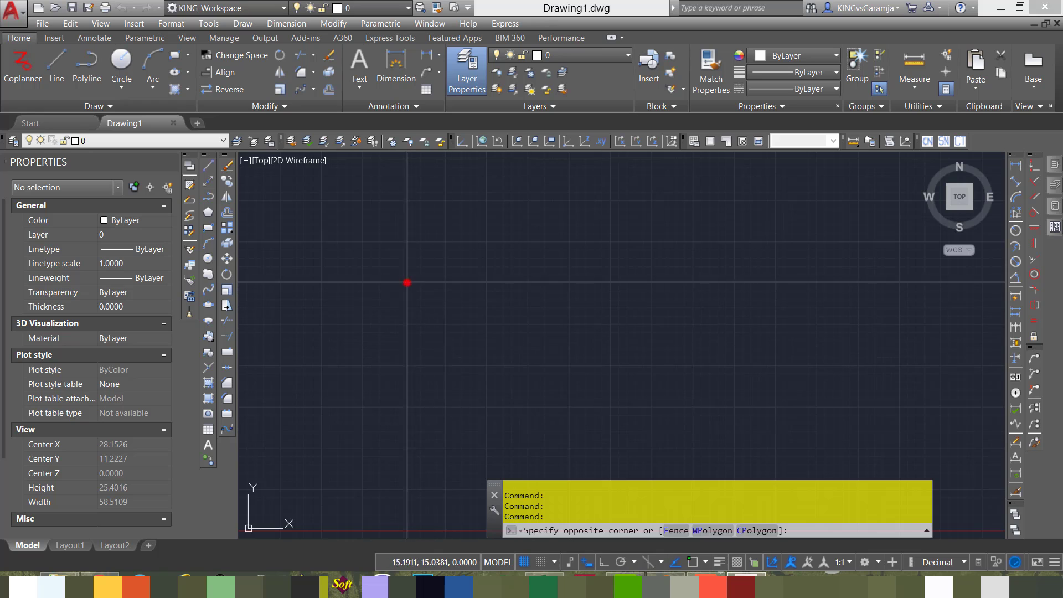
{"action": "left_click", "coordinate": [577, 380]}
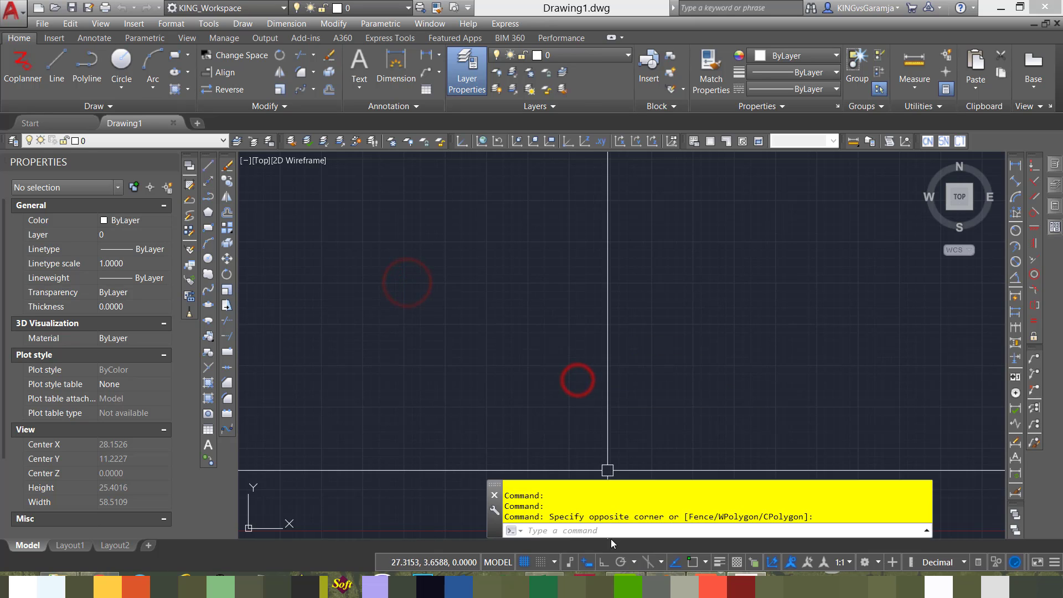
{"action": "left_click", "coordinate": [525, 563]}
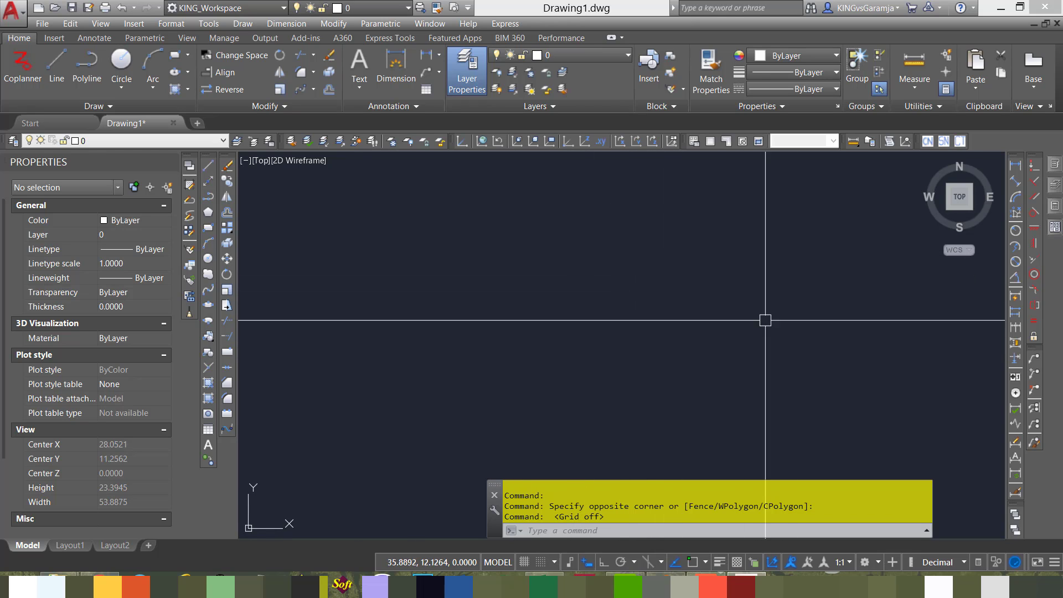
Step: Bring up the SW_DTM window and place it over the AutoCAD ribbon, clear of the drawing area
{"action": "left_click", "coordinate": [342, 591]}
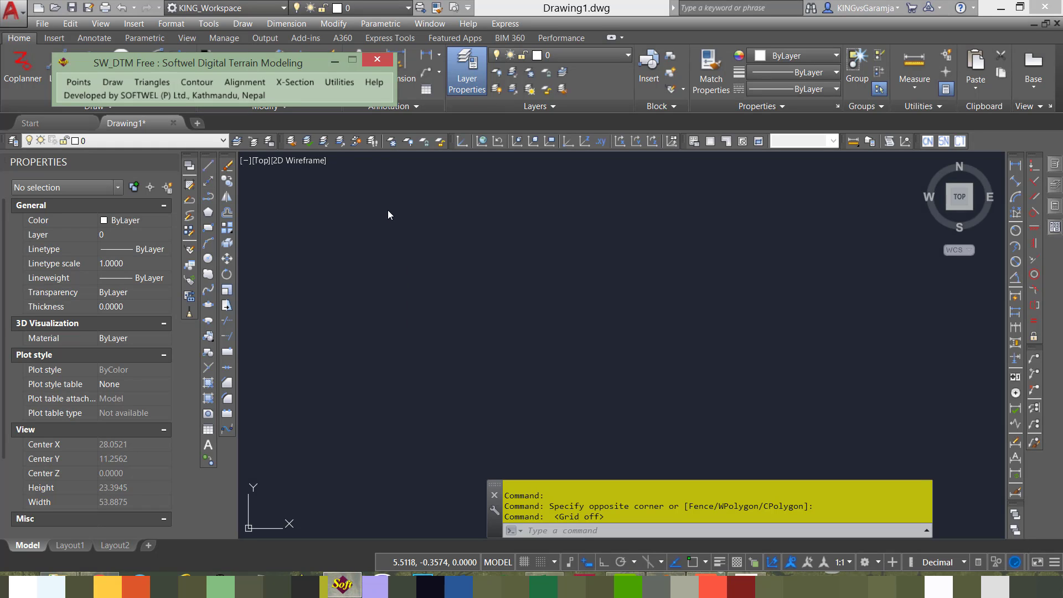
{"action": "left_click_drag", "start_coordinate": [259, 81], "coordinate": [181, 162]}
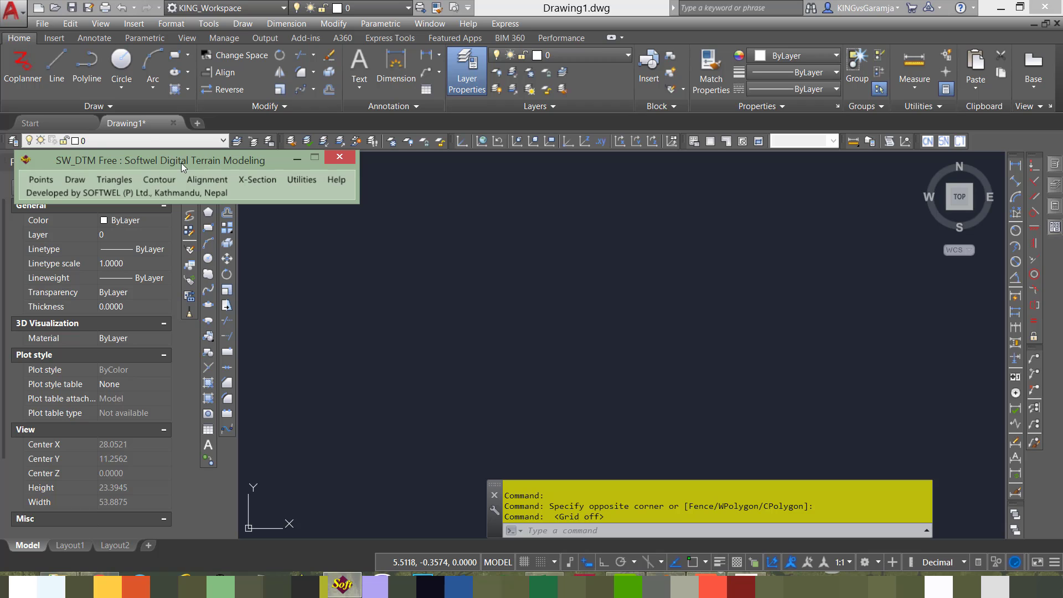
{"action": "left_click", "coordinate": [577, 8]}
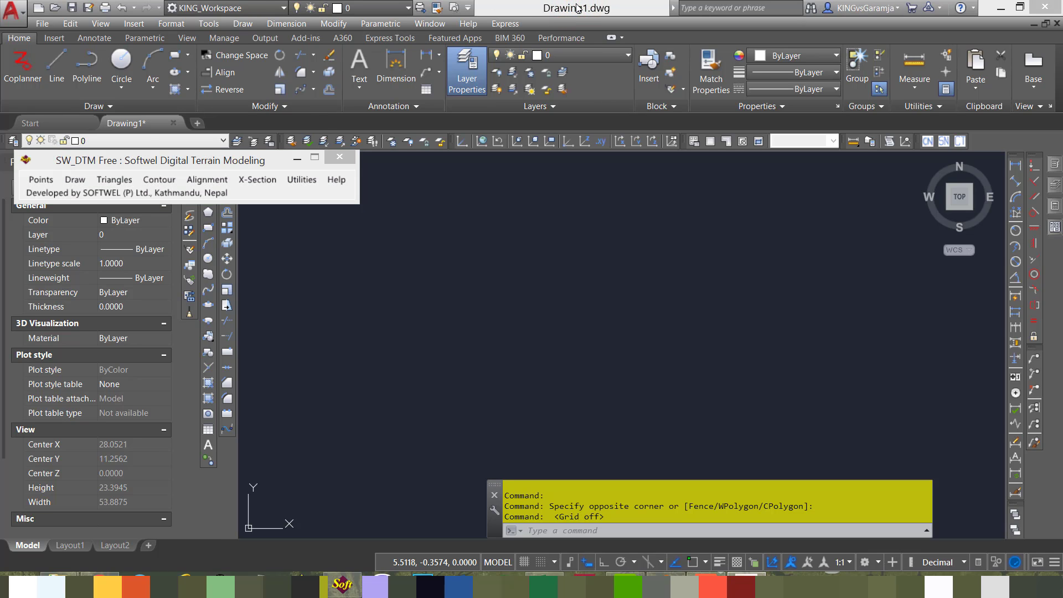
{"action": "left_click_drag", "start_coordinate": [187, 169], "coordinate": [207, 62]}
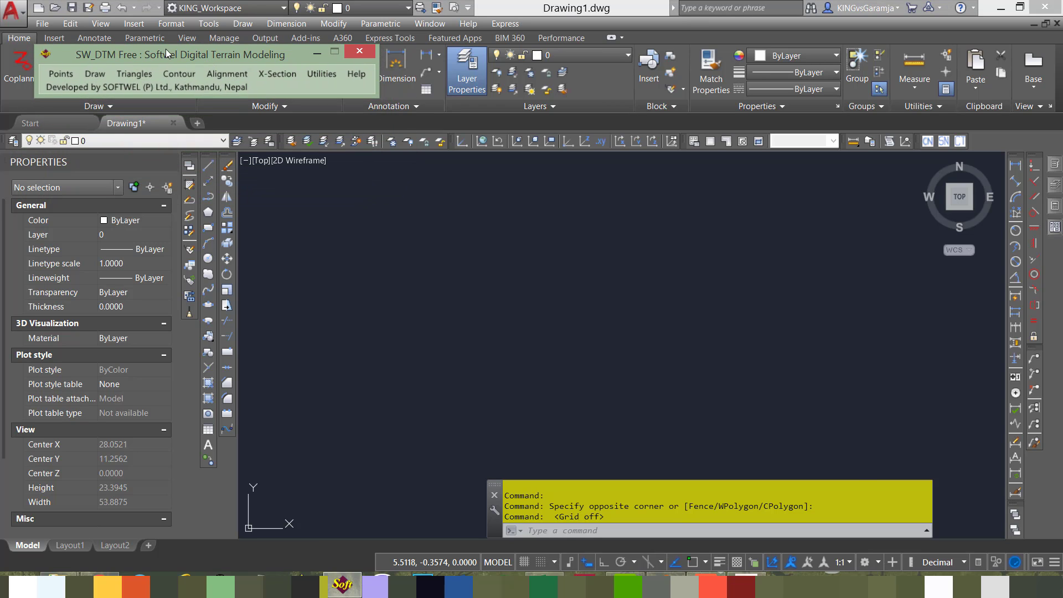
{"action": "left_click_drag", "start_coordinate": [134, 51], "coordinate": [100, 35]}
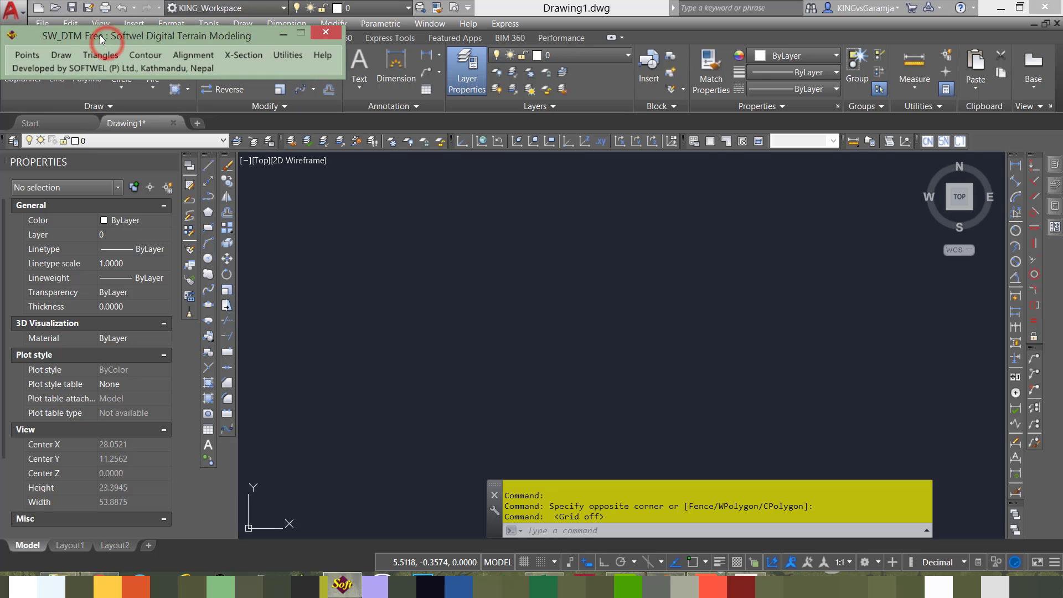
Step: Return to My.csv in Excel, check the selected point data from its first row, and minimize the workbook
{"action": "left_click", "coordinate": [543, 584]}
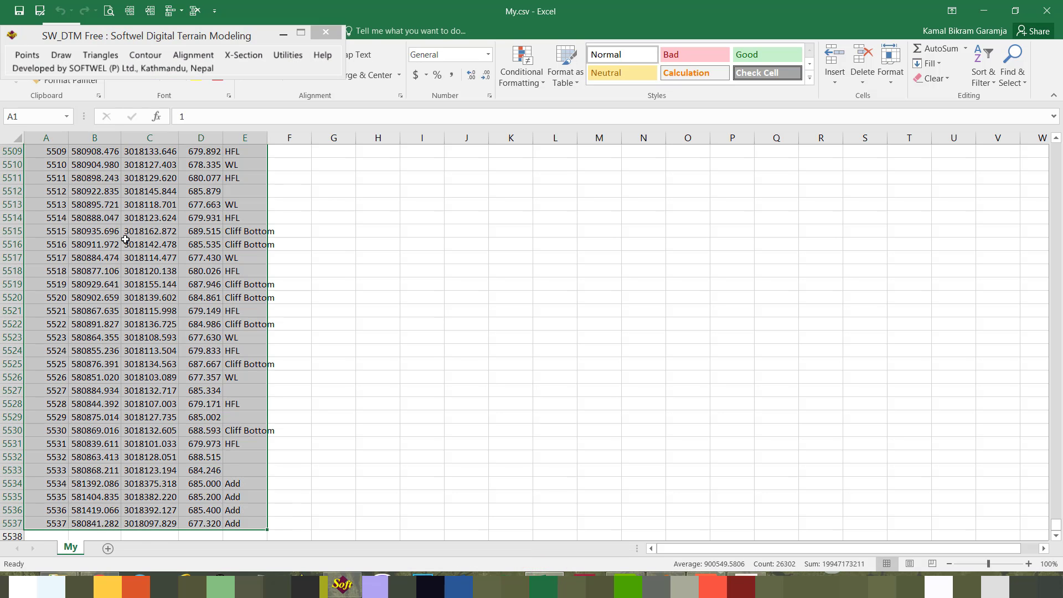
{"action": "left_click_drag", "start_coordinate": [1059, 524], "coordinate": [1059, 142]}
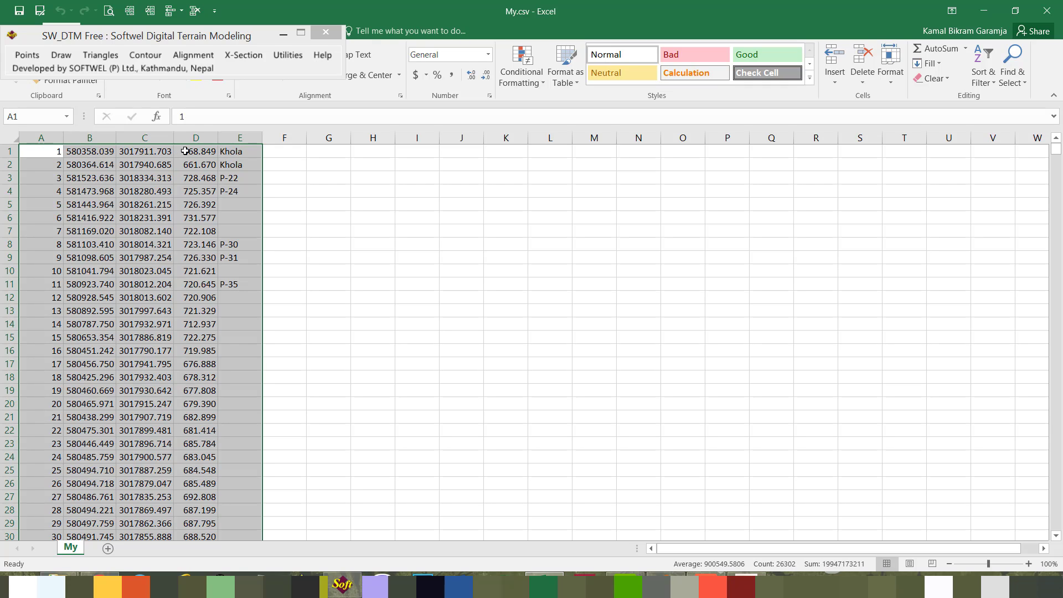
{"action": "left_click", "coordinate": [988, 10]}
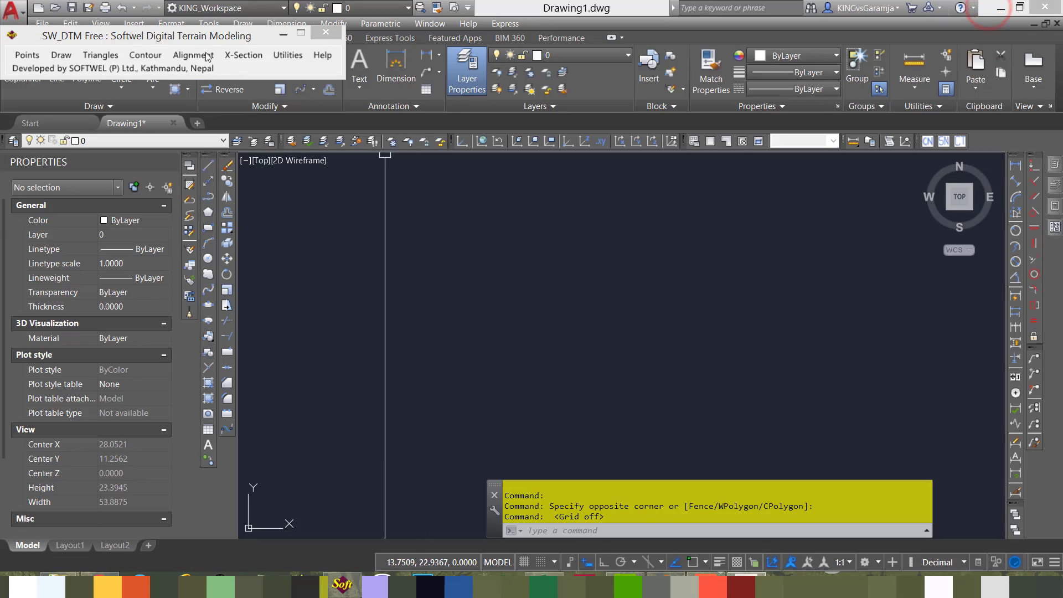
Step: Import the selected survey points from Excel with SW_DTM, using a point label scale of 0.25
{"action": "left_click", "coordinate": [157, 30]}
{"action": "left_click_drag", "start_coordinate": [63, 48], "coordinate": [102, 101]}
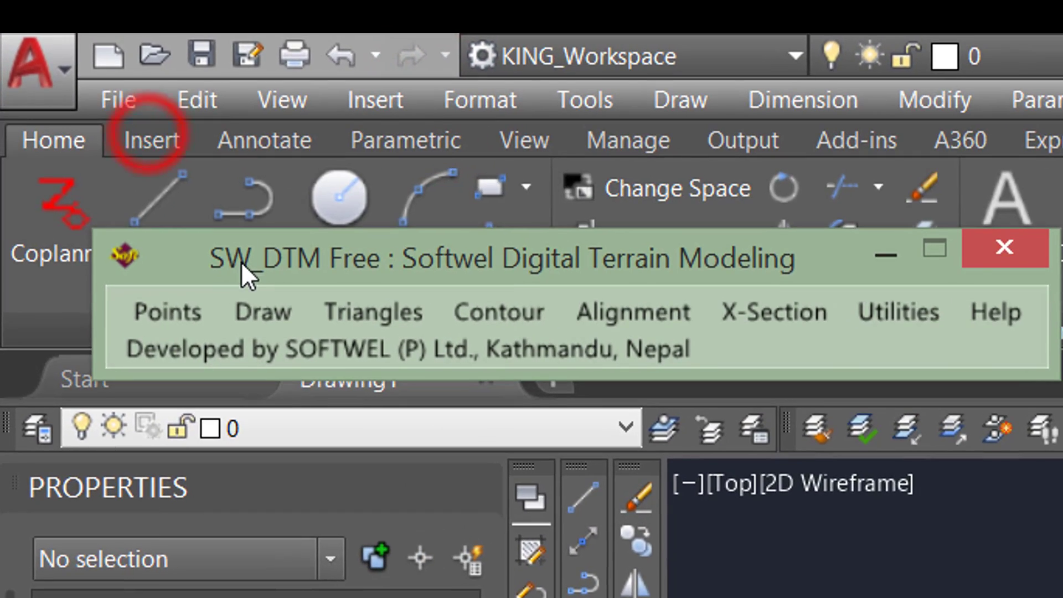
{"action": "left_click", "coordinate": [70, 119]}
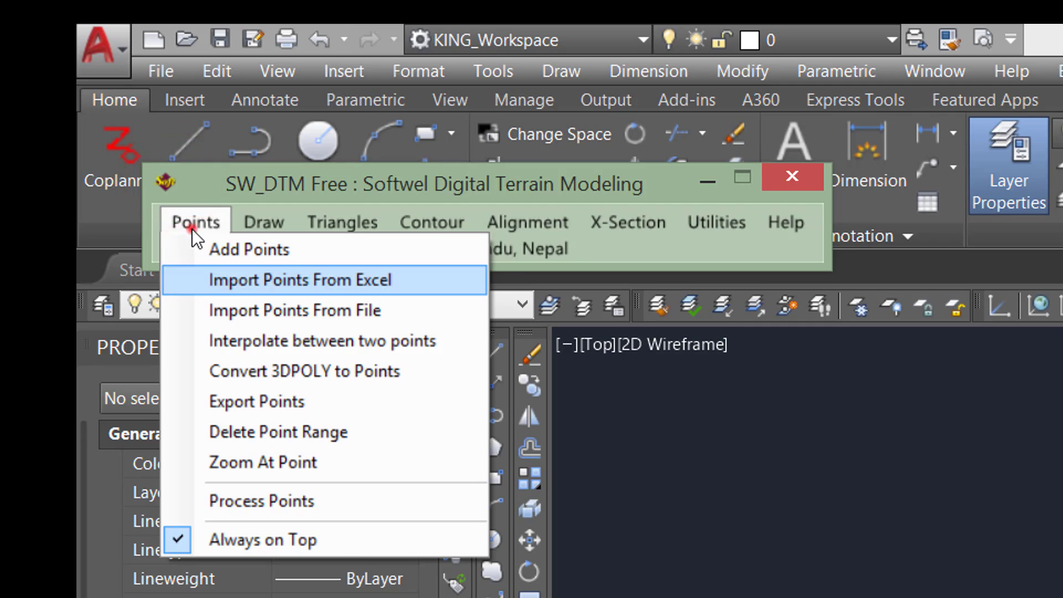
{"action": "left_click", "coordinate": [232, 329]}
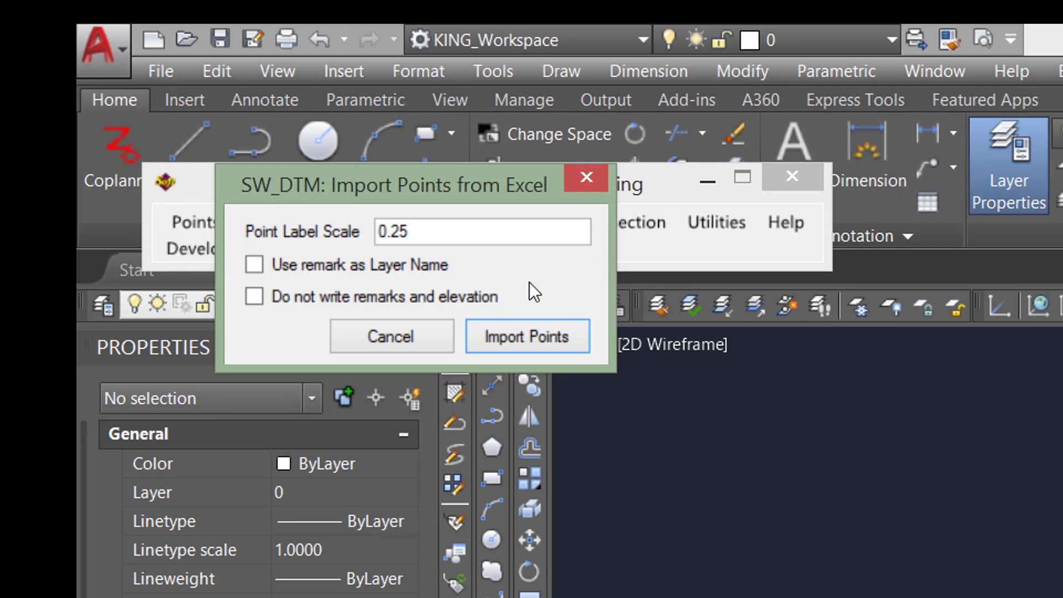
{"action": "double_click", "coordinate": [424, 232]}
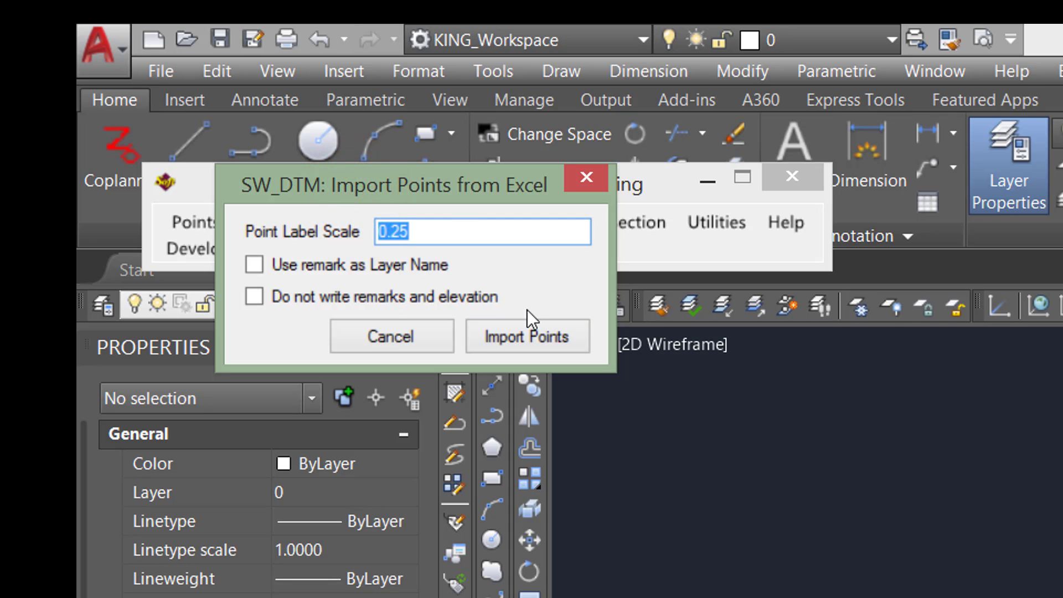
{"action": "left_click", "coordinate": [422, 278]}
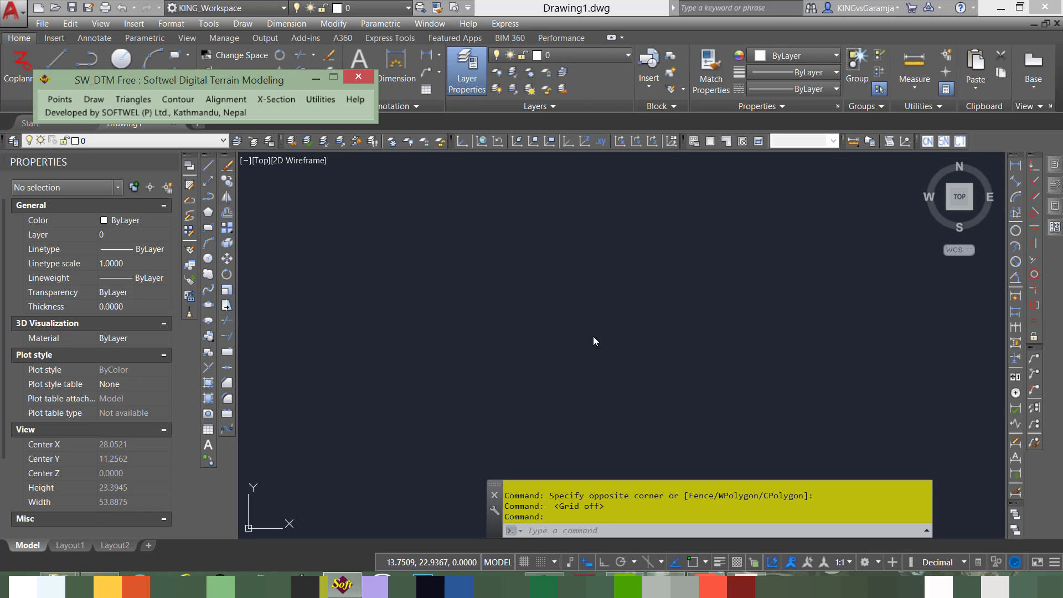
{"action": "left_click", "coordinate": [543, 318]}
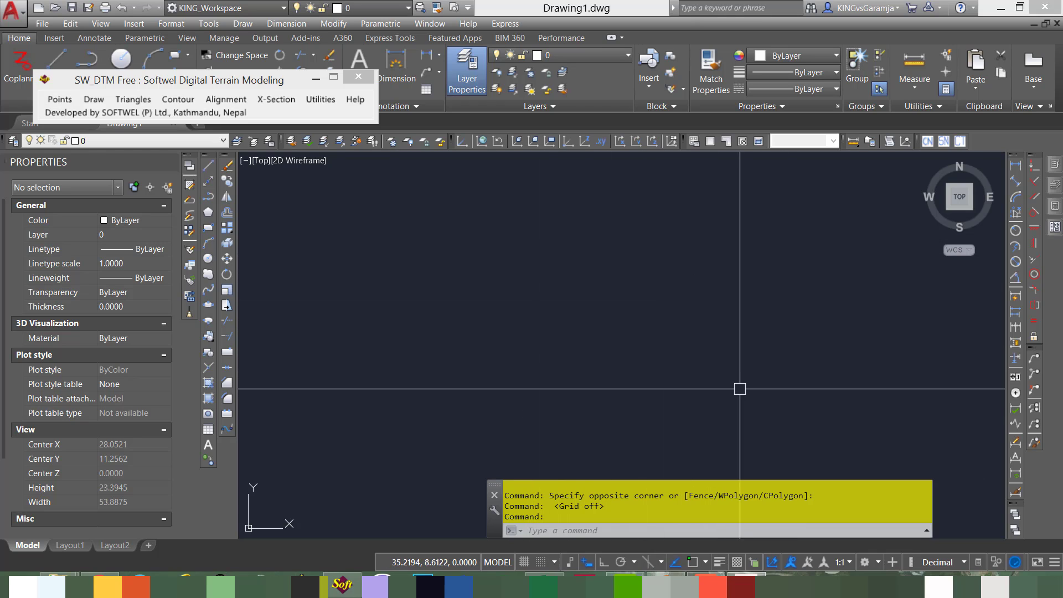
Step: Zoom to the drawing extents and examine the layout of the imported survey points
{"action": "middle_click", "coordinate": [591, 280]}
{"action": "middle_click", "coordinate": [591, 280]}
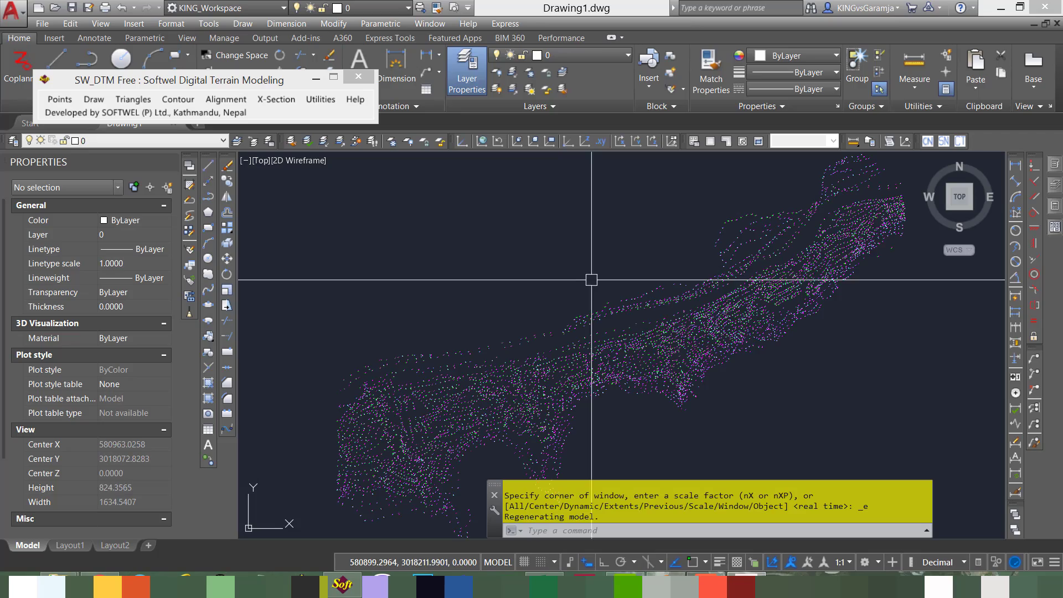
{"action": "middle_click_drag", "start_coordinate": [498, 413], "coordinate": [534, 354]}
{"action": "scroll", "coordinate": [477, 350], "scroll_direction": "up", "scroll_amount": 5}
{"action": "scroll", "coordinate": [426, 365], "scroll_direction": "down", "scroll_amount": 5}
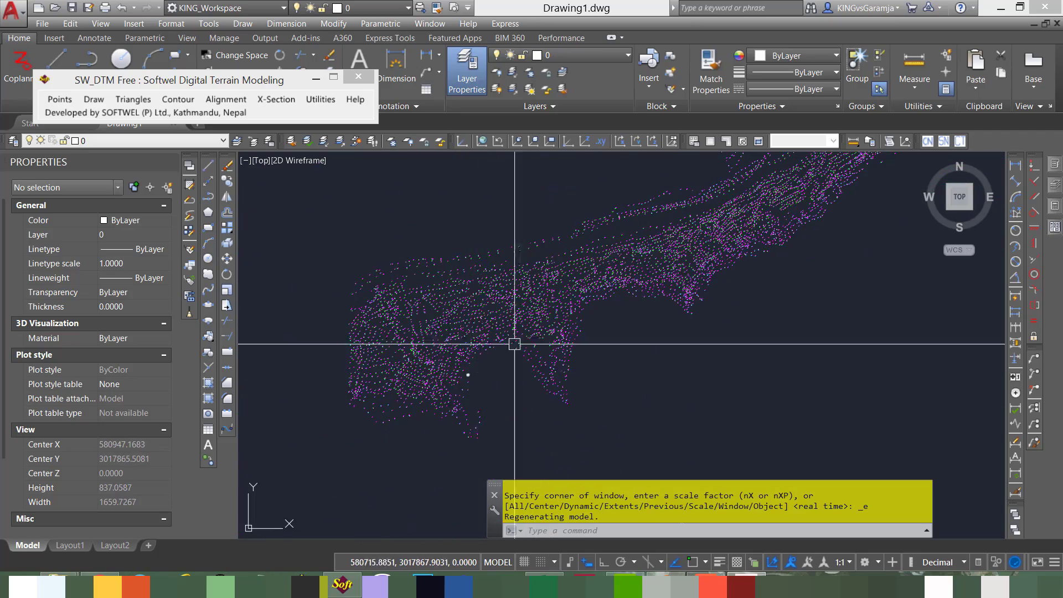
{"action": "middle_click_drag", "start_coordinate": [729, 246], "coordinate": [672, 308]}
{"action": "middle_click_drag", "start_coordinate": [813, 214], "coordinate": [735, 302]}
{"action": "middle_click_drag", "start_coordinate": [648, 437], "coordinate": [842, 323]}
{"action": "middle_click_drag", "start_coordinate": [564, 377], "coordinate": [537, 339]}
{"action": "middle_click_drag", "start_coordinate": [605, 327], "coordinate": [467, 365]}
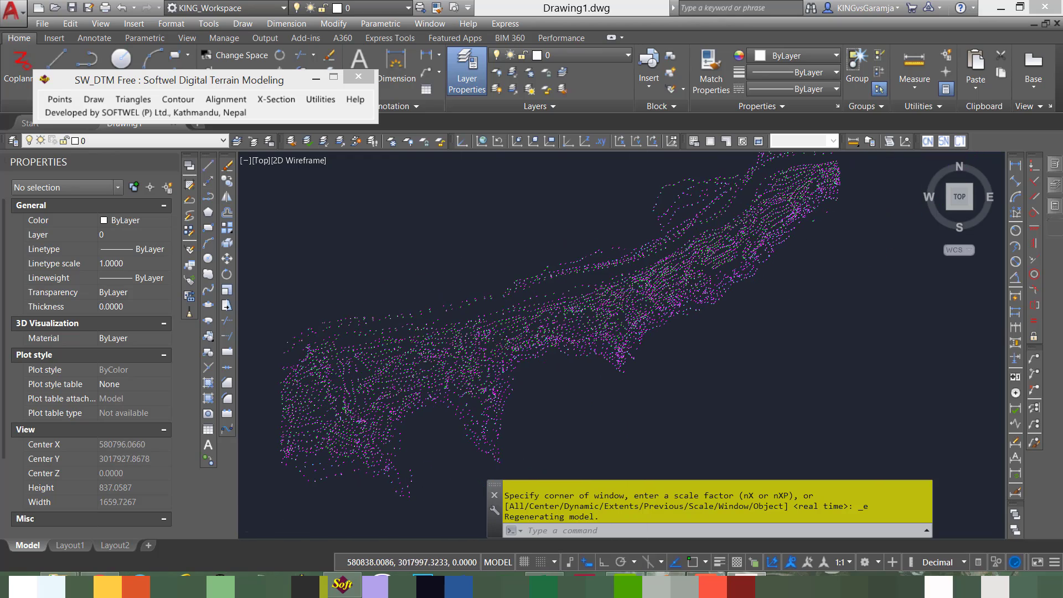
{"action": "middle_click_drag", "start_coordinate": [506, 331], "coordinate": [548, 323]}
{"action": "middle_click_drag", "start_coordinate": [462, 348], "coordinate": [479, 334]}
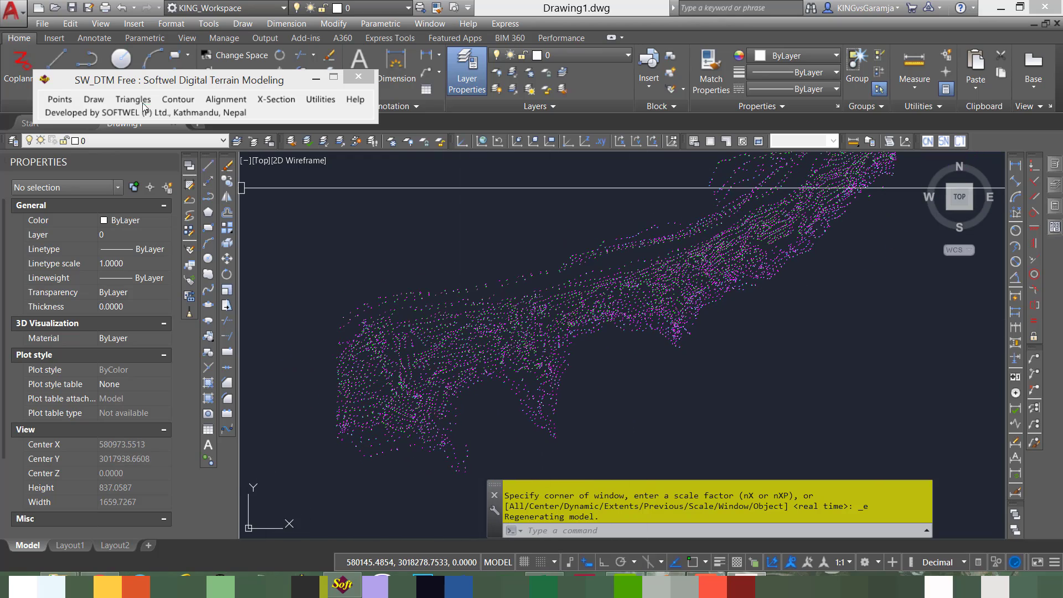
Step: Process all points and features in SW_DTM with Features as the feature layer, and close the result message
{"action": "left_click_drag", "start_coordinate": [136, 81], "coordinate": [111, 65]}
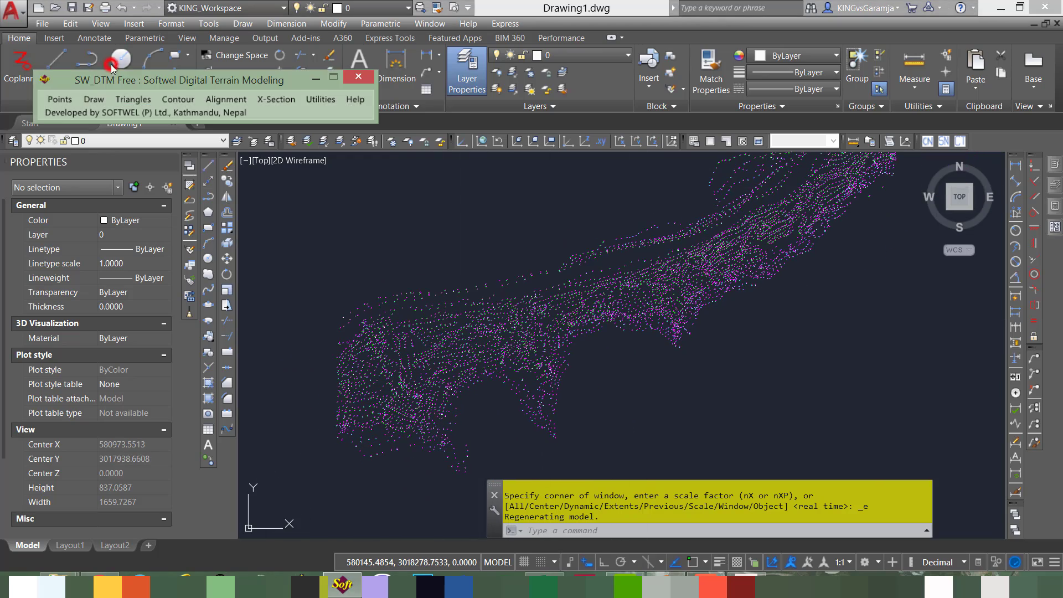
{"action": "left_click", "coordinate": [59, 100]}
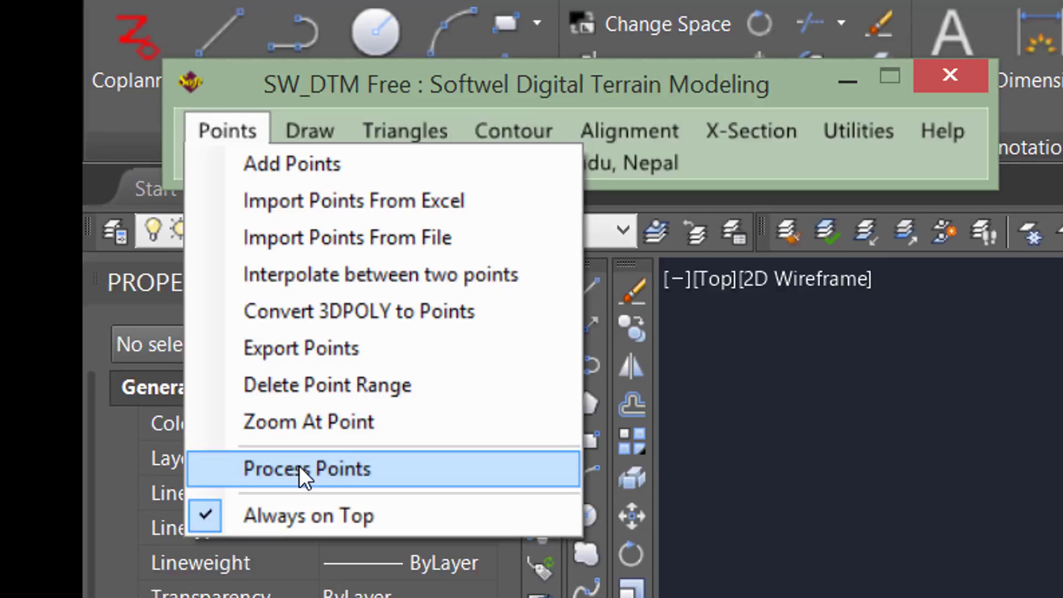
{"action": "left_click", "coordinate": [334, 503]}
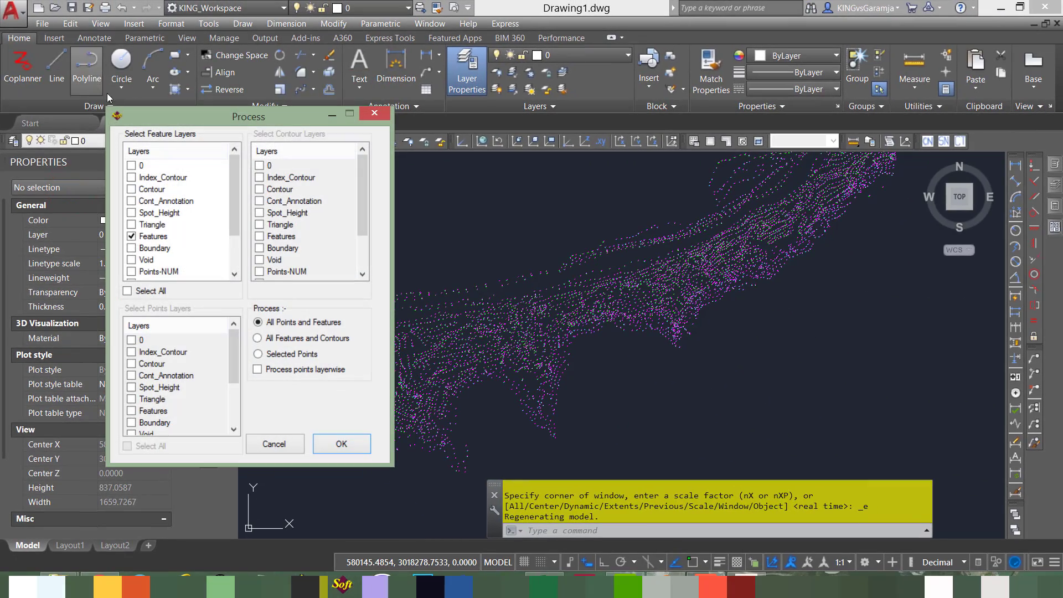
{"action": "left_click_drag", "start_coordinate": [206, 121], "coordinate": [147, 88]}
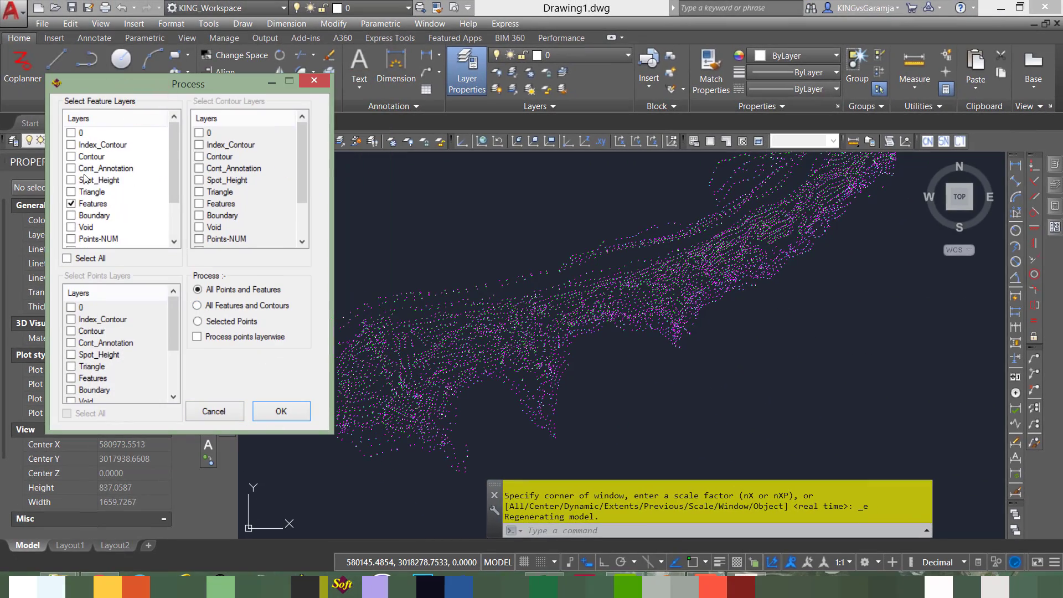
{"action": "left_click", "coordinate": [282, 413]}
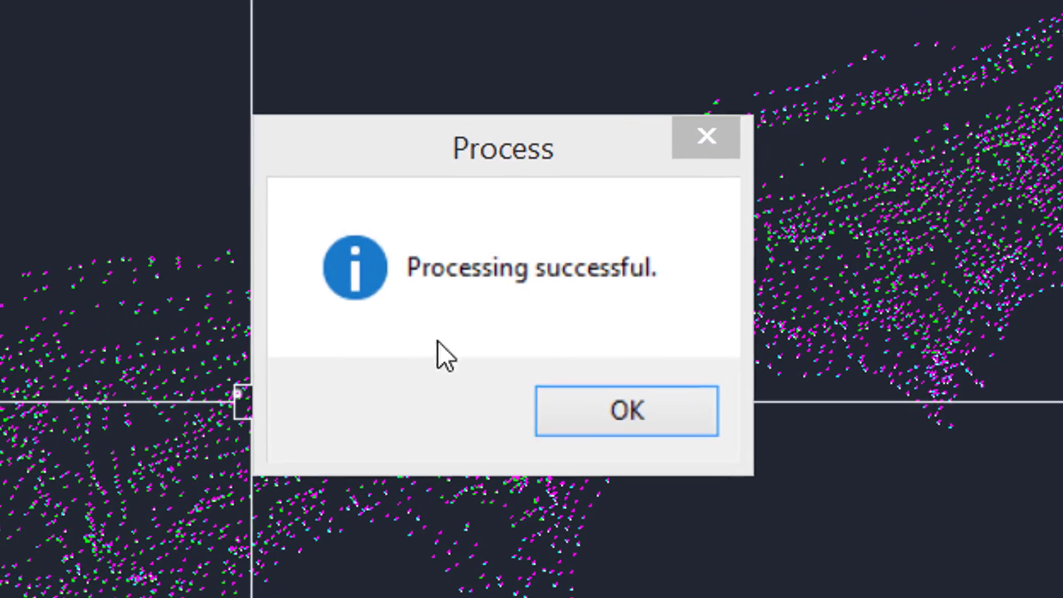
{"action": "left_click_drag", "start_coordinate": [491, 157], "coordinate": [188, 62]}
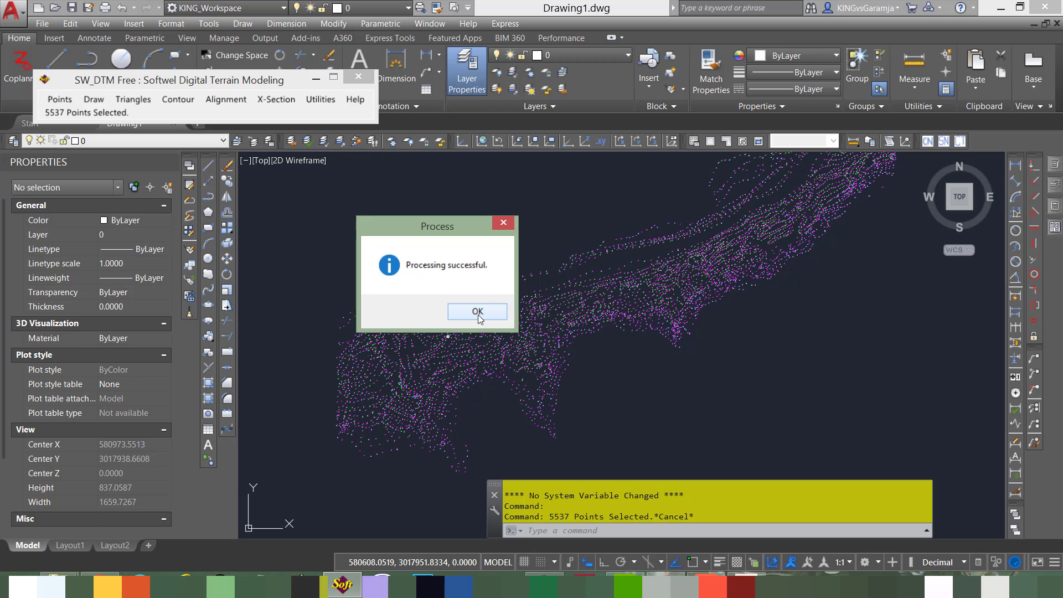
{"action": "left_click", "coordinate": [477, 312]}
{"action": "left_click", "coordinate": [382, 252]}
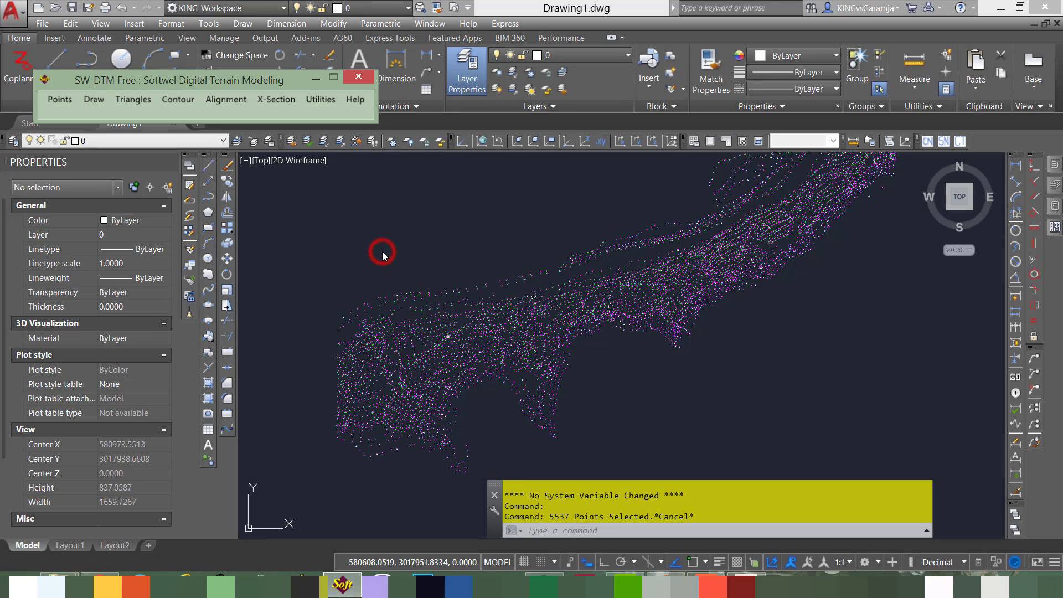
Step: Examine the processed survey points across the site, including the number, elevation and feature labels near the western end
{"action": "left_click", "coordinate": [367, 467]}
{"action": "left_click", "coordinate": [112, 76]}
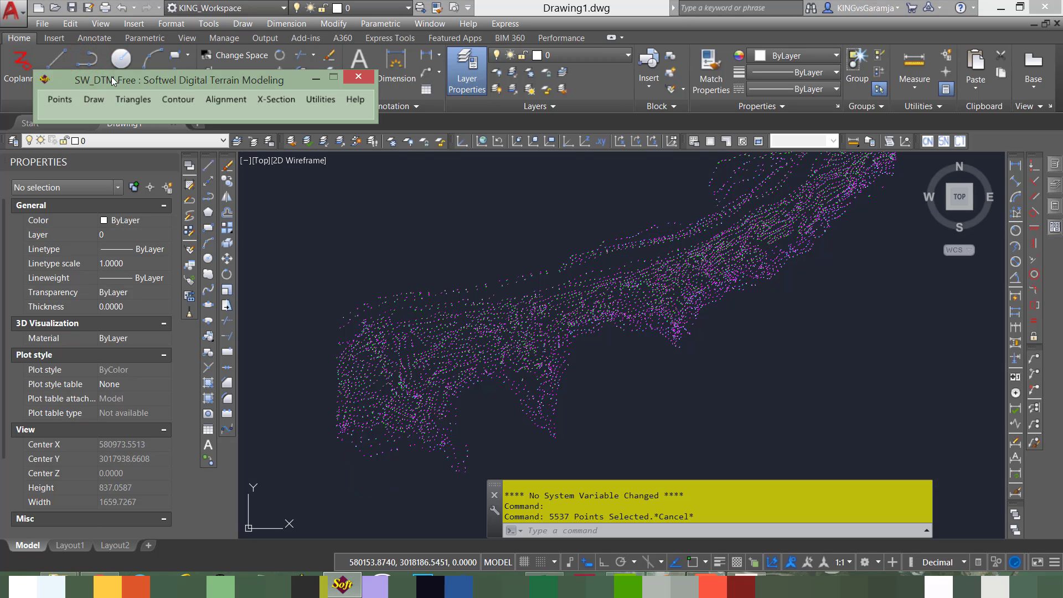
{"action": "left_click", "coordinate": [460, 296]}
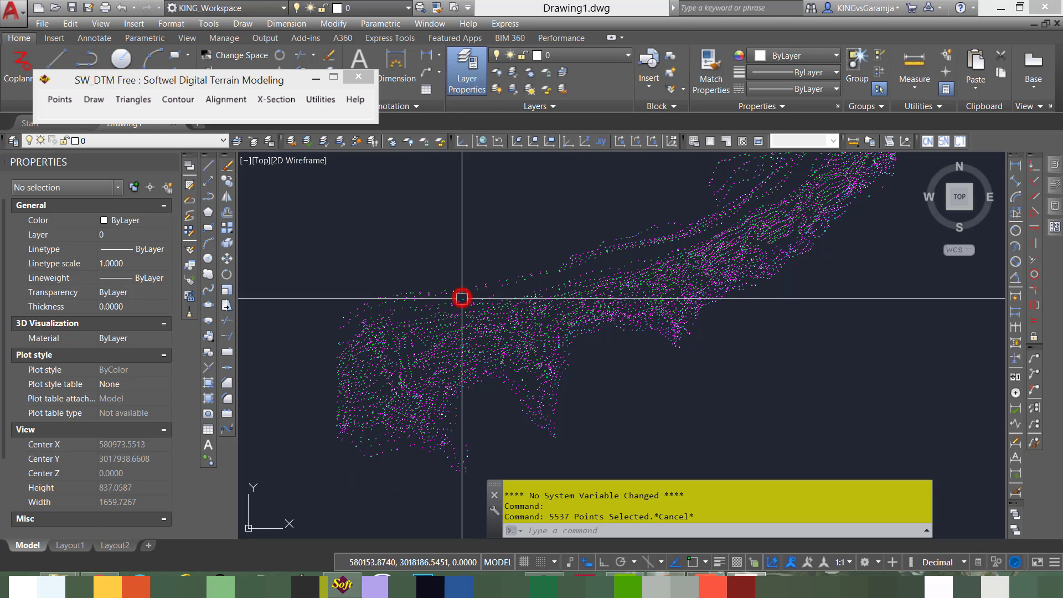
{"action": "mouse_move", "coordinate": [481, 377]}
{"action": "middle_mouse_down"}
{"action": "mouse_move", "coordinate": [512, 403]}
{"action": "mouse_move", "coordinate": [496, 414]}
{"action": "middle_mouse_up"}
{"action": "middle_click_drag", "start_coordinate": [717, 320], "coordinate": [526, 434]}
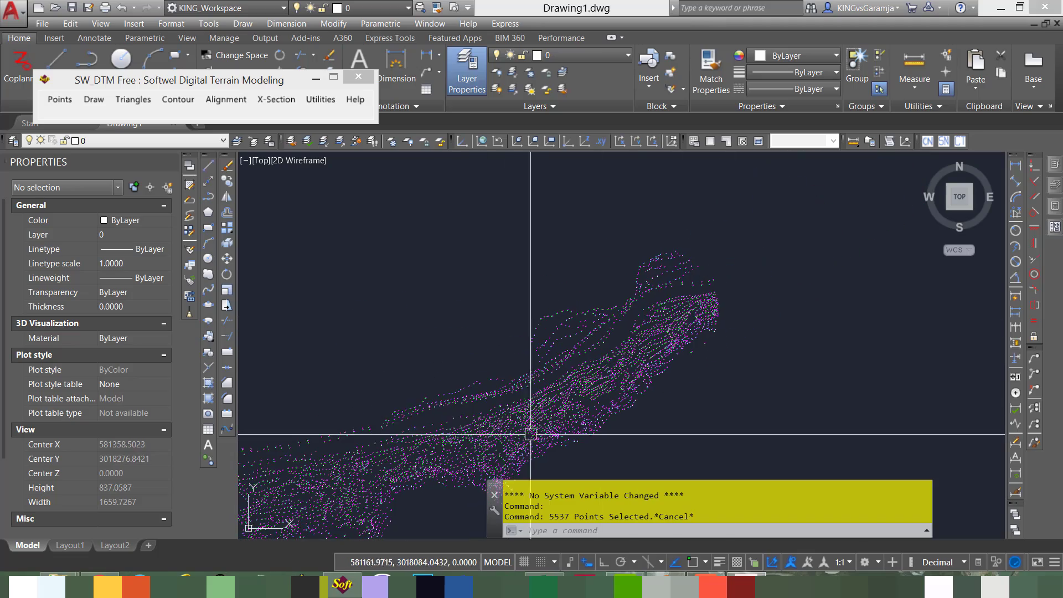
{"action": "middle_click_drag", "start_coordinate": [395, 442], "coordinate": [651, 364]}
{"action": "middle_click_drag", "start_coordinate": [609, 420], "coordinate": [572, 360]}
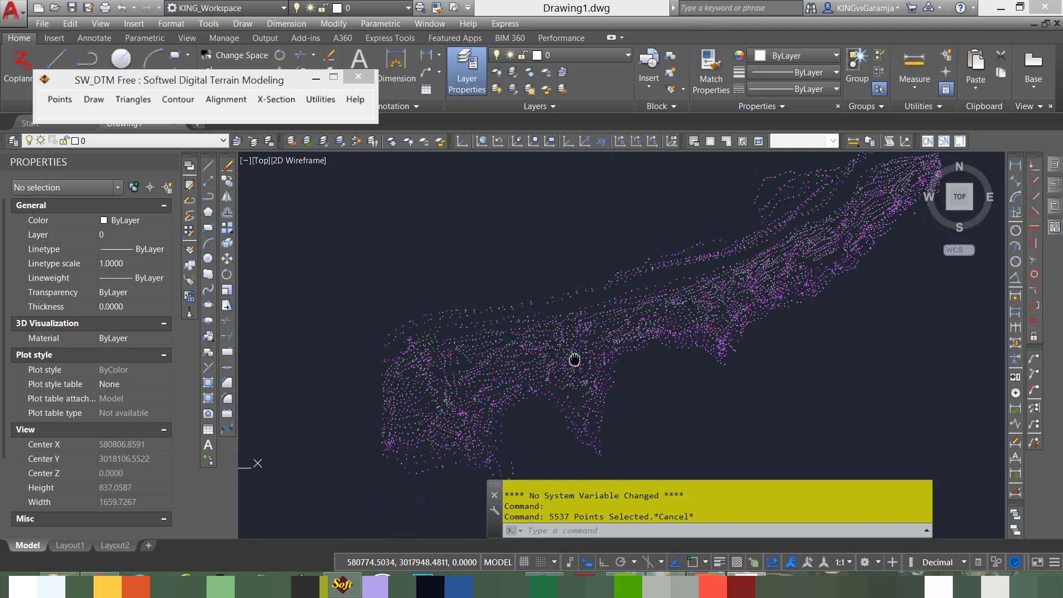
{"action": "middle_click_drag", "start_coordinate": [553, 430], "coordinate": [481, 361]}
{"action": "middle_click_drag", "start_coordinate": [532, 334], "coordinate": [450, 377]}
{"action": "scroll", "coordinate": [339, 360], "scroll_direction": "up", "scroll_amount": 8}
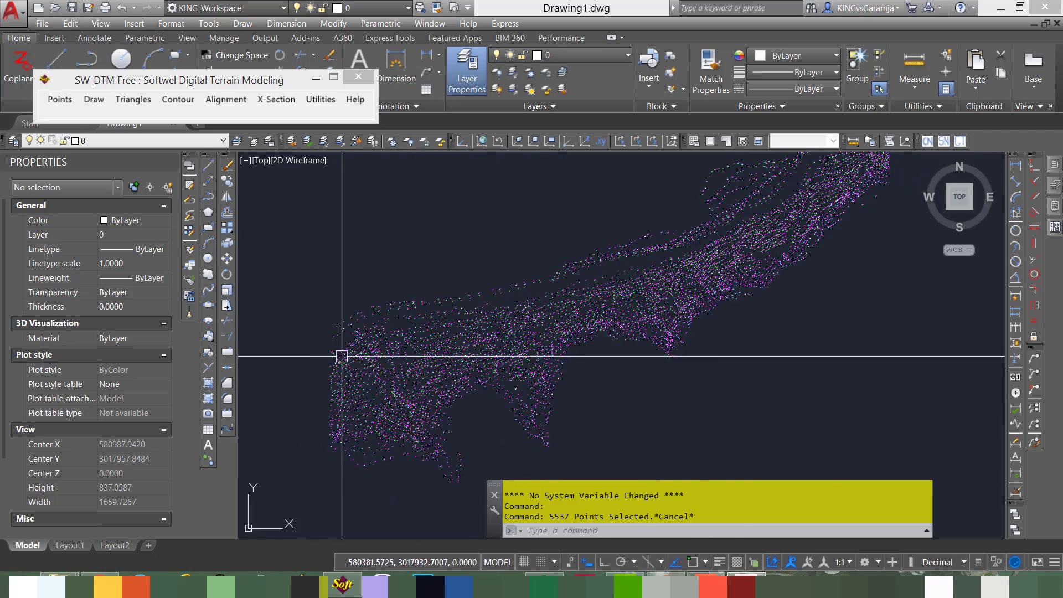
{"action": "scroll", "coordinate": [326, 337], "scroll_direction": "up", "scroll_amount": 3}
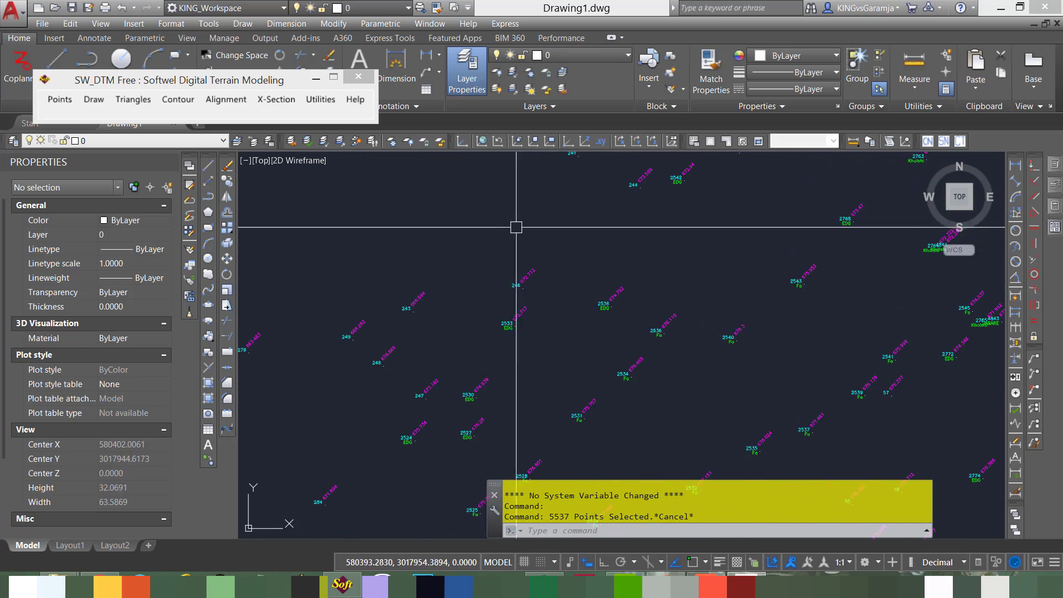
{"action": "scroll", "coordinate": [489, 225], "scroll_direction": "up", "scroll_amount": 5}
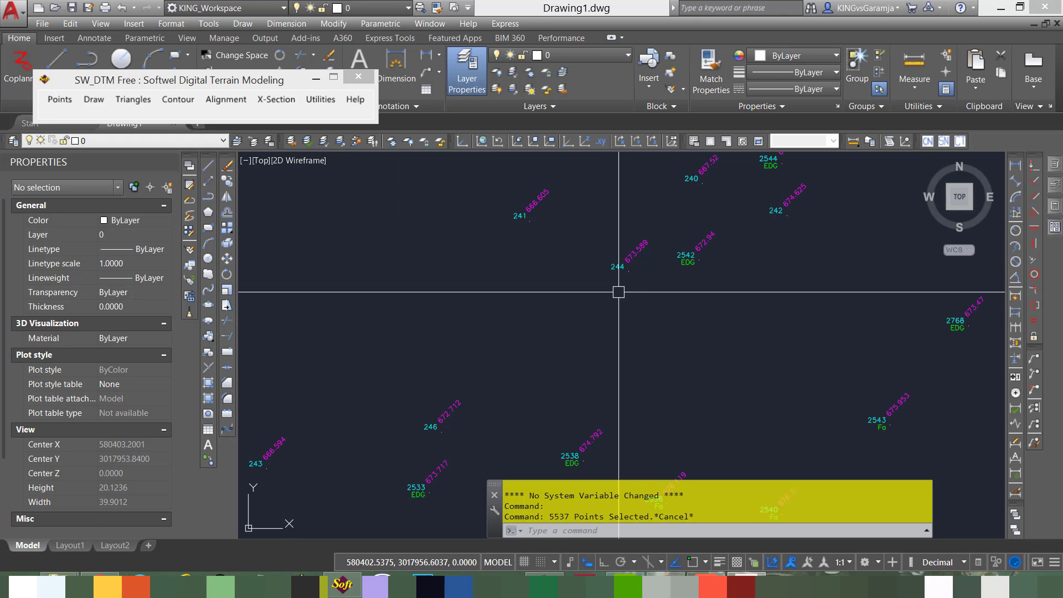
{"action": "middle_click_drag", "start_coordinate": [420, 349], "coordinate": [631, 298]}
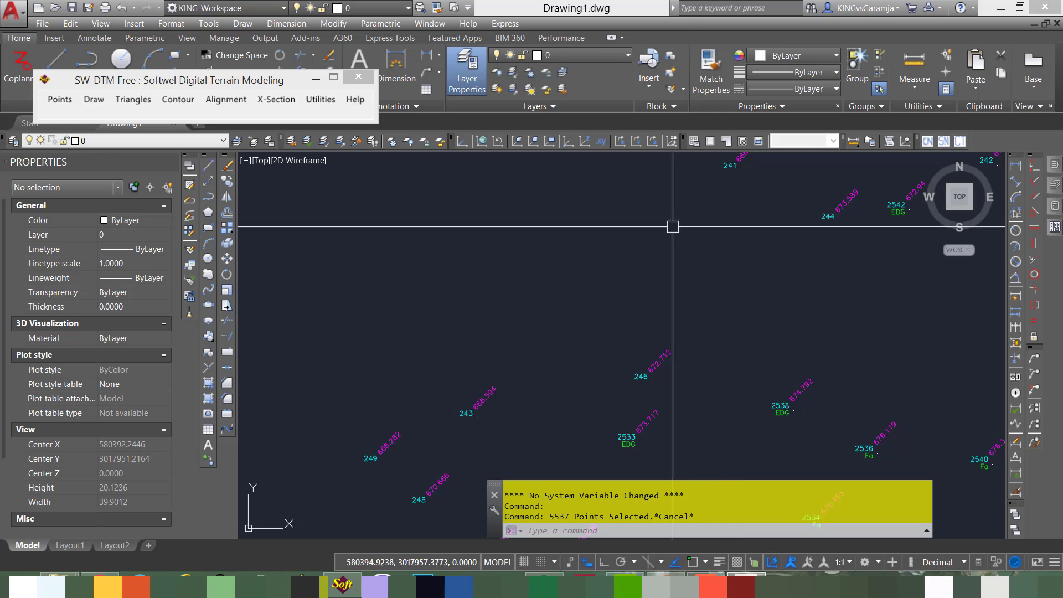
{"action": "scroll", "coordinate": [625, 333], "scroll_direction": "down", "scroll_amount": 10}
{"action": "scroll", "coordinate": [422, 304], "scroll_direction": "down", "scroll_amount": 10}
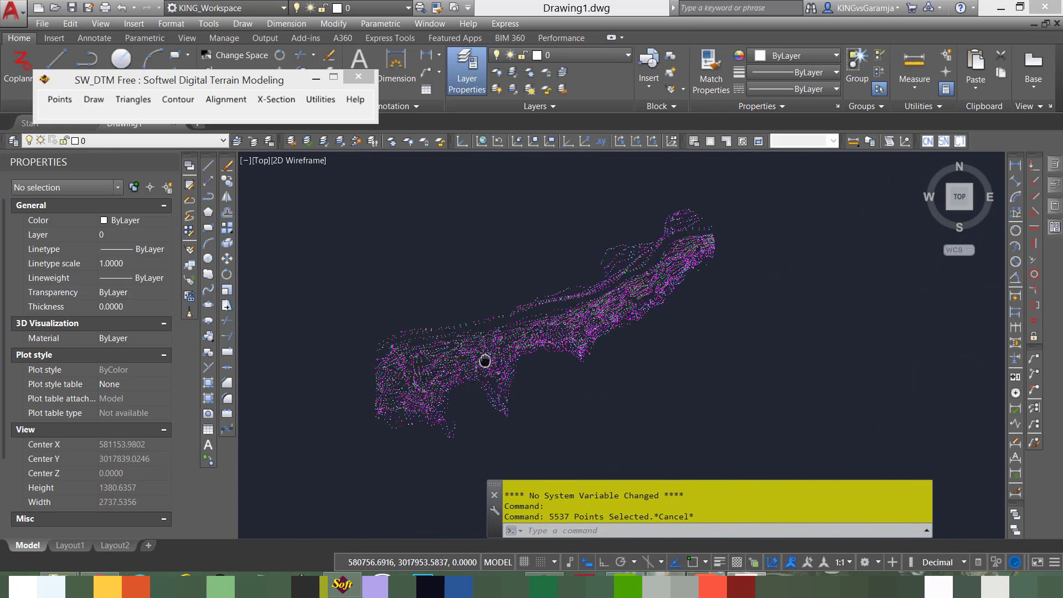
{"action": "scroll", "coordinate": [429, 375], "scroll_direction": "up", "scroll_amount": 5}
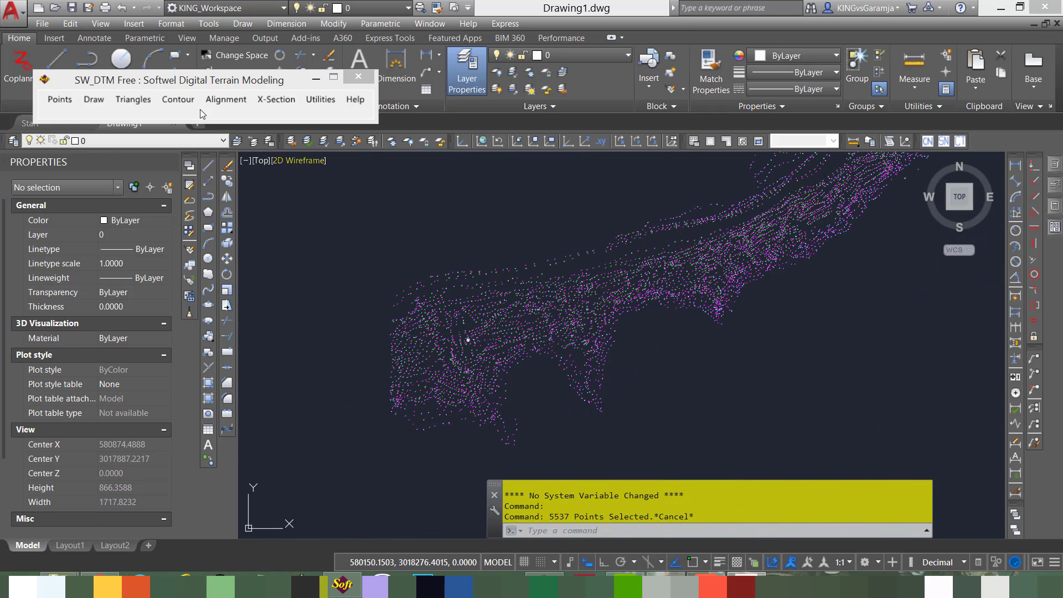
Step: Triangulate the processed survey points with SW_DTM and close the result message
{"action": "left_click_drag", "start_coordinate": [185, 80], "coordinate": [229, 76]}
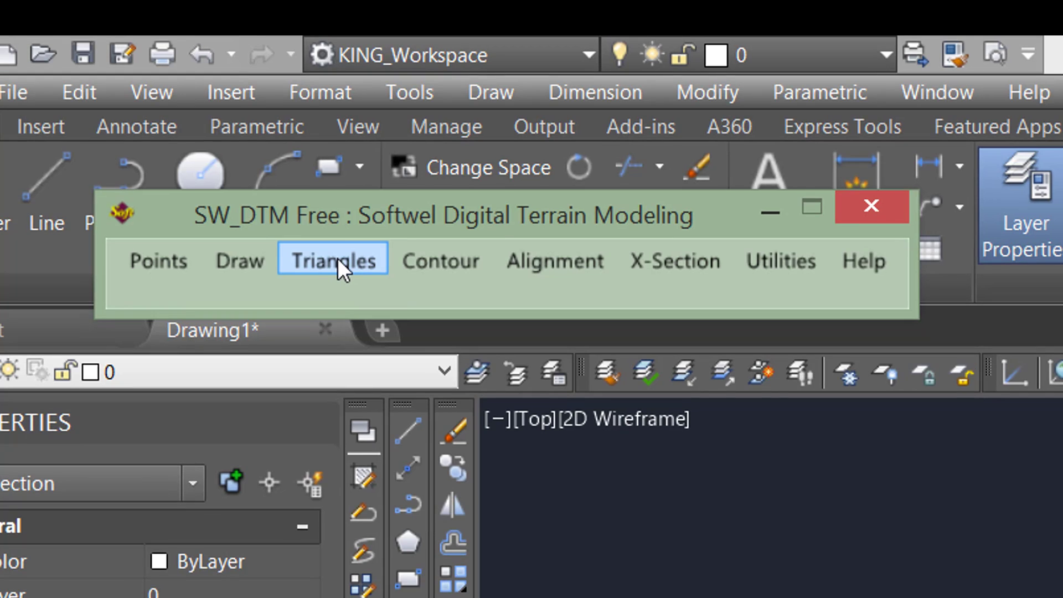
{"action": "left_click", "coordinate": [211, 152]}
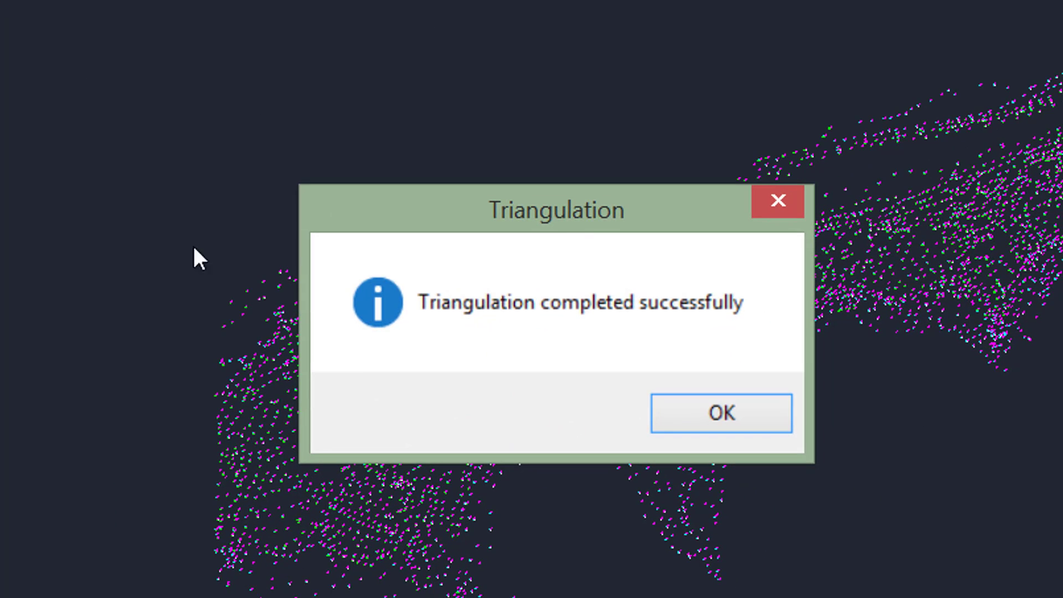
{"action": "left_click_drag", "start_coordinate": [571, 222], "coordinate": [503, 183]}
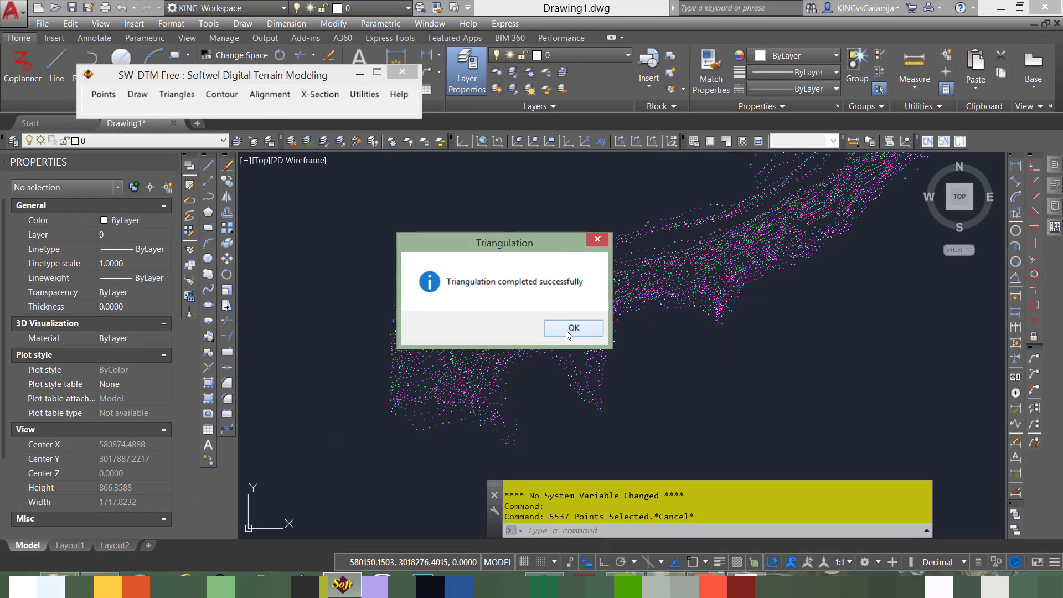
{"action": "left_click", "coordinate": [634, 385]}
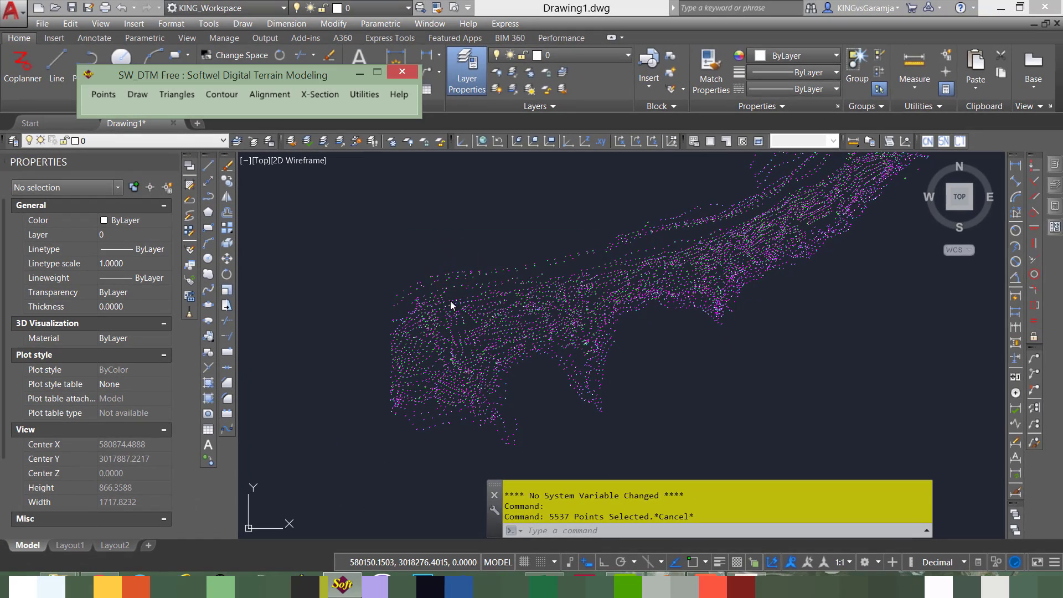
Step: Draw round contours with interval 1.00, major contour 5.00, minimum distance 0.10 and rounding factor 1
{"action": "left_click", "coordinate": [435, 224]}
{"action": "scroll", "coordinate": [570, 315], "scroll_direction": "up", "scroll_amount": 2}
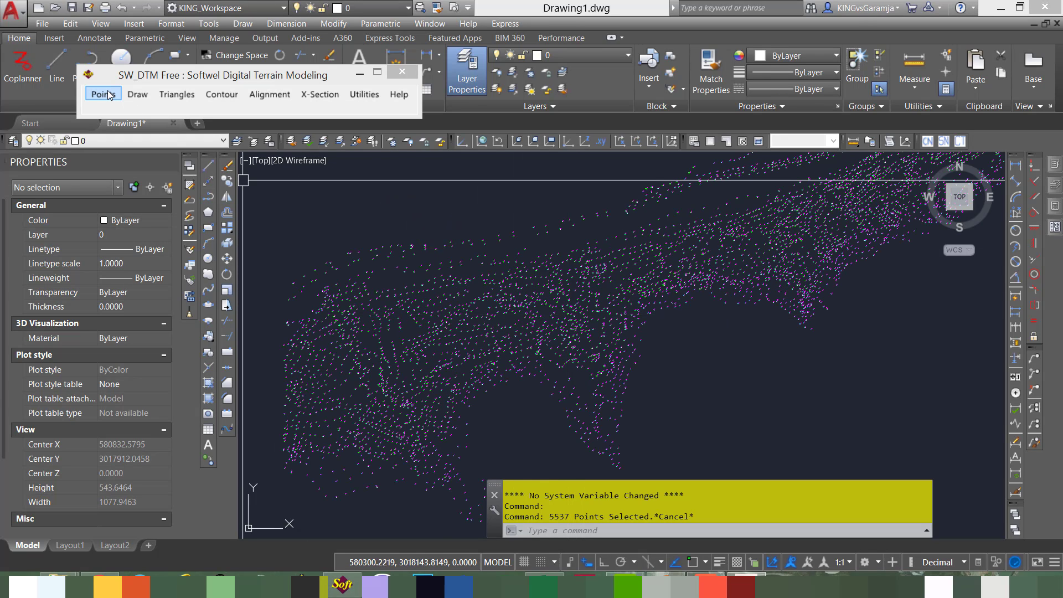
{"action": "left_click", "coordinate": [177, 76]}
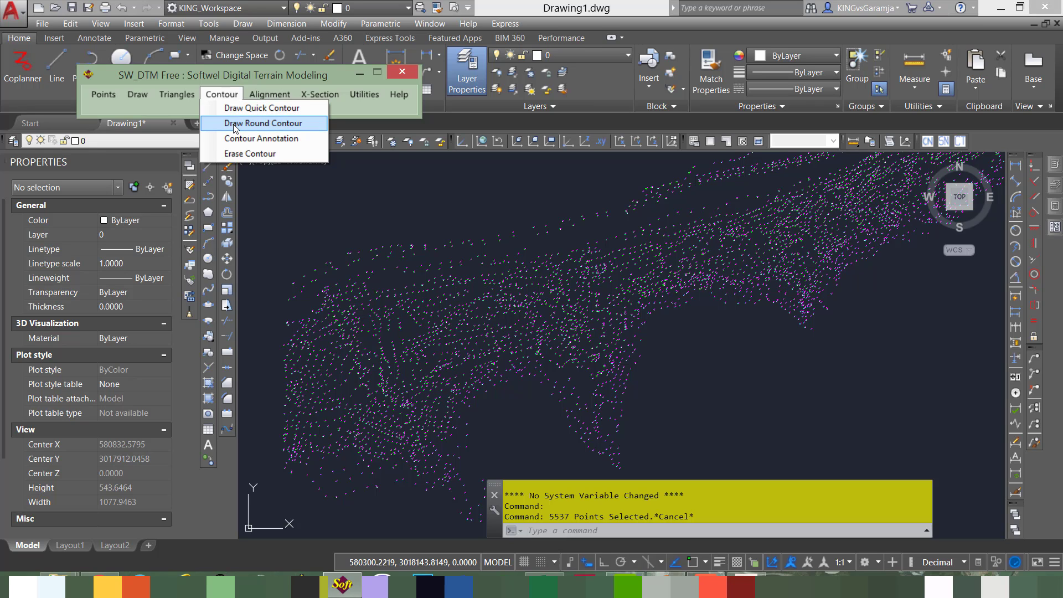
{"action": "left_click", "coordinate": [235, 123]}
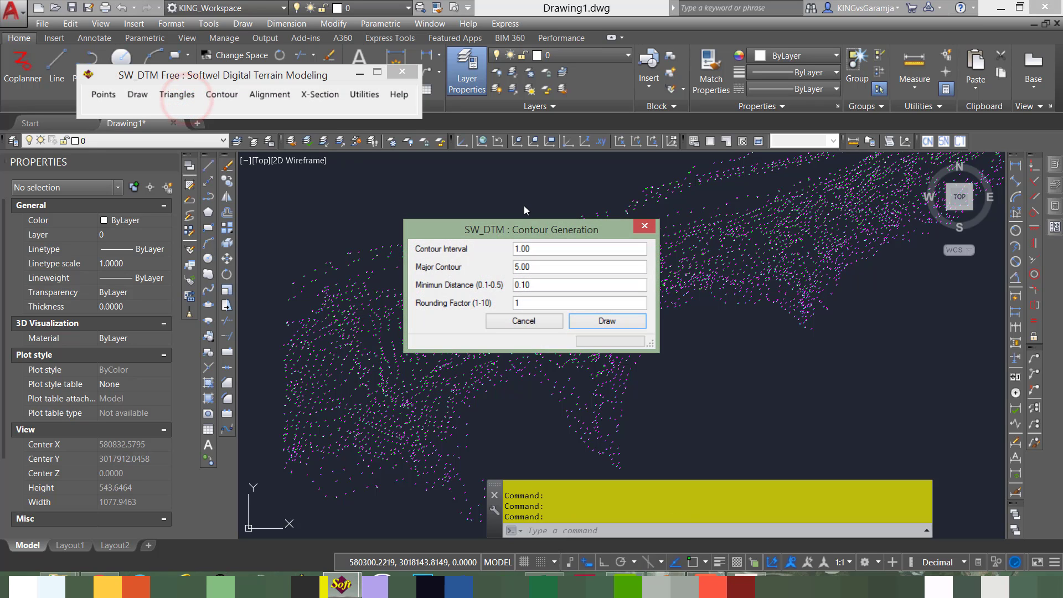
{"action": "left_click_drag", "start_coordinate": [523, 231], "coordinate": [450, 178]}
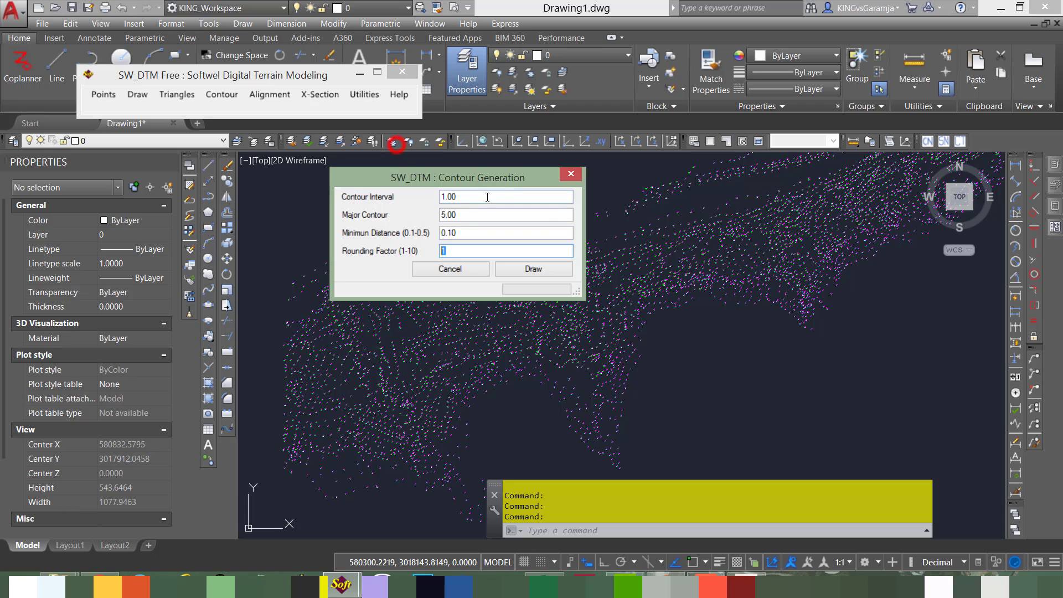
{"action": "left_click", "coordinate": [525, 269]}
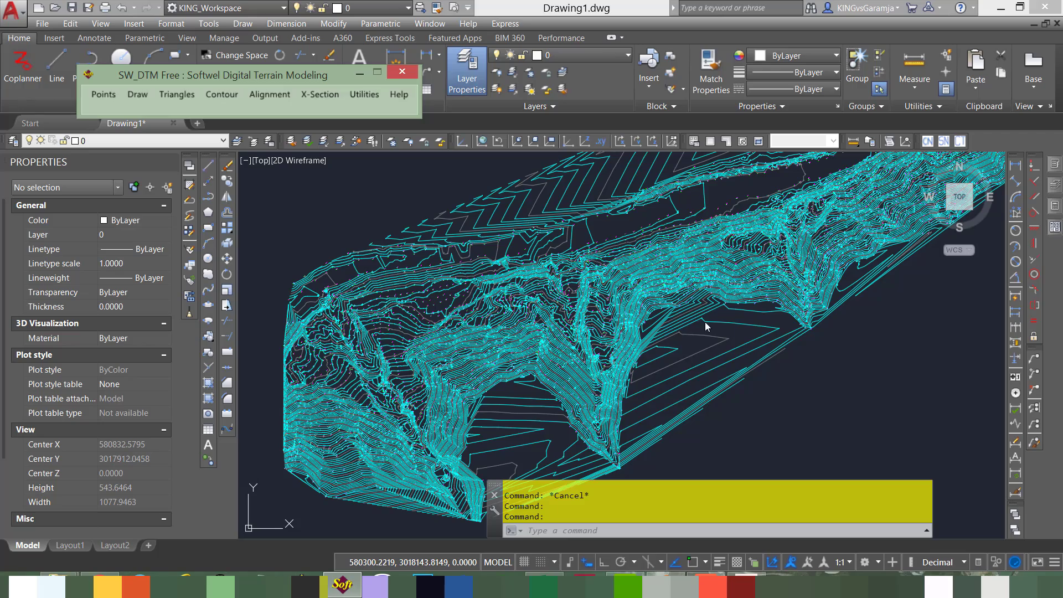
Step: Examine the generated contours along the northern side of the terrain, especially the zigzag lines beyond the survey points
{"action": "left_click", "coordinate": [705, 322]}
{"action": "scroll", "coordinate": [602, 348], "scroll_direction": "down", "scroll_amount": 4}
{"action": "scroll", "coordinate": [636, 363], "scroll_direction": "up", "scroll_amount": 4}
{"action": "middle_click_drag", "start_coordinate": [661, 351], "coordinate": [683, 453]}
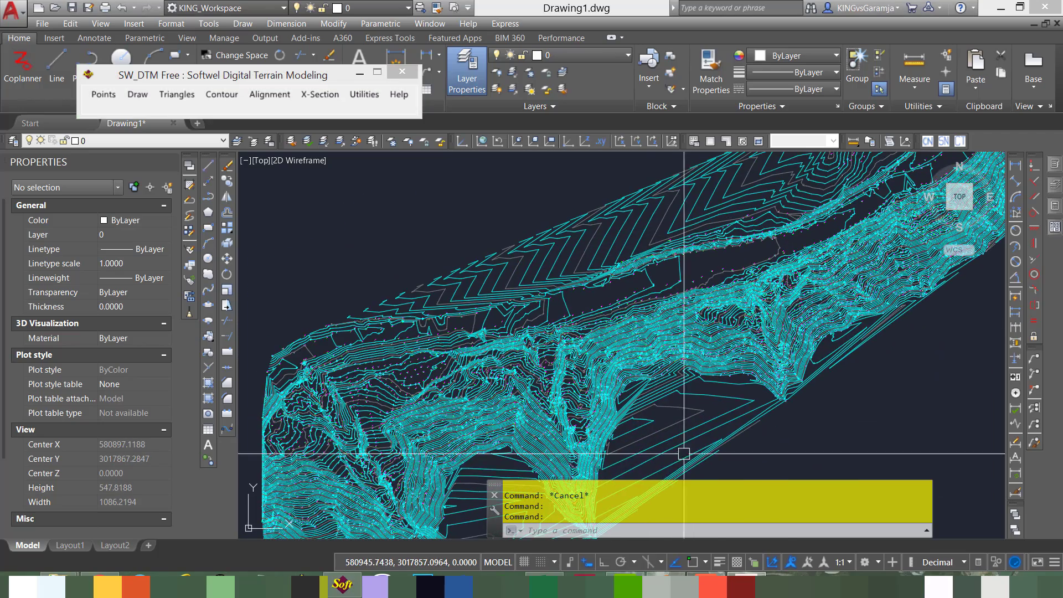
{"action": "mouse_move", "coordinate": [716, 297]}
{"action": "middle_mouse_down"}
{"action": "mouse_move", "coordinate": [623, 456]}
{"action": "mouse_move", "coordinate": [548, 368]}
{"action": "middle_mouse_up"}
{"action": "scroll", "coordinate": [492, 425], "scroll_direction": "up", "scroll_amount": 2}
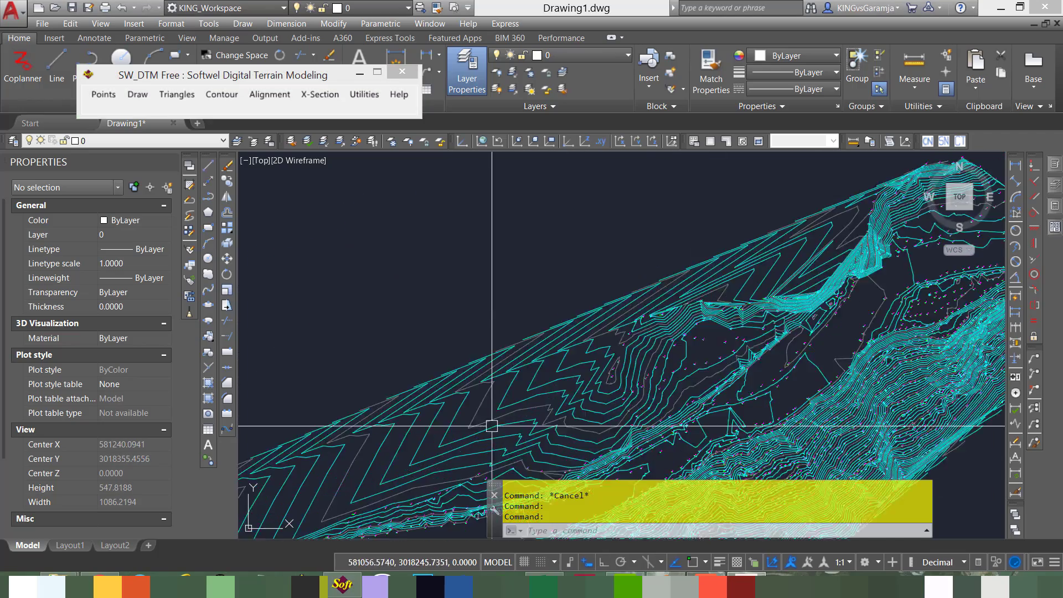
{"action": "scroll", "coordinate": [492, 426], "scroll_direction": "up", "scroll_amount": 2}
{"action": "middle_click_drag", "start_coordinate": [508, 413], "coordinate": [530, 339]}
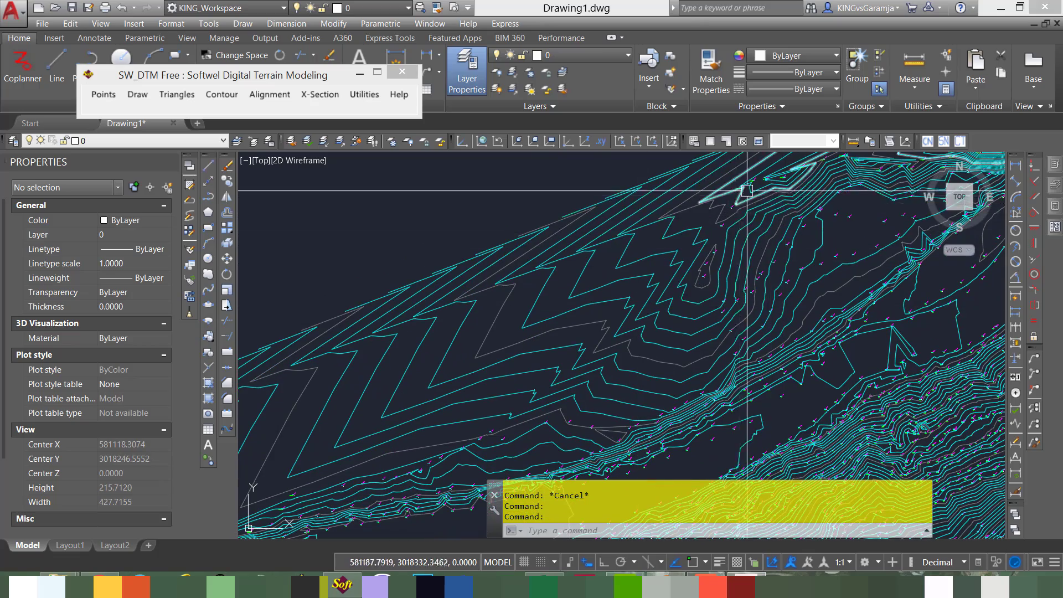
{"action": "scroll", "coordinate": [746, 191], "scroll_direction": "down", "scroll_amount": 3}
{"action": "middle_click_drag", "start_coordinate": [385, 334], "coordinate": [517, 306]}
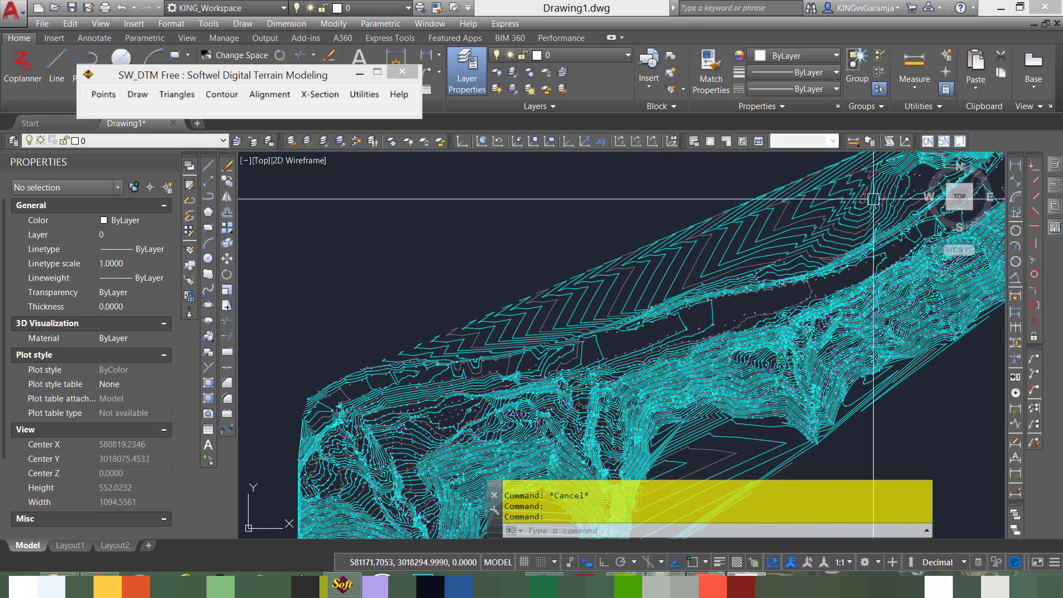
Step: Inspect the contours spanning the empty gaps between the southern spurs and along the northwestern edge
{"action": "scroll", "coordinate": [562, 161], "scroll_direction": "down", "scroll_amount": 3}
{"action": "scroll", "coordinate": [555, 166], "scroll_direction": "up", "scroll_amount": 7}
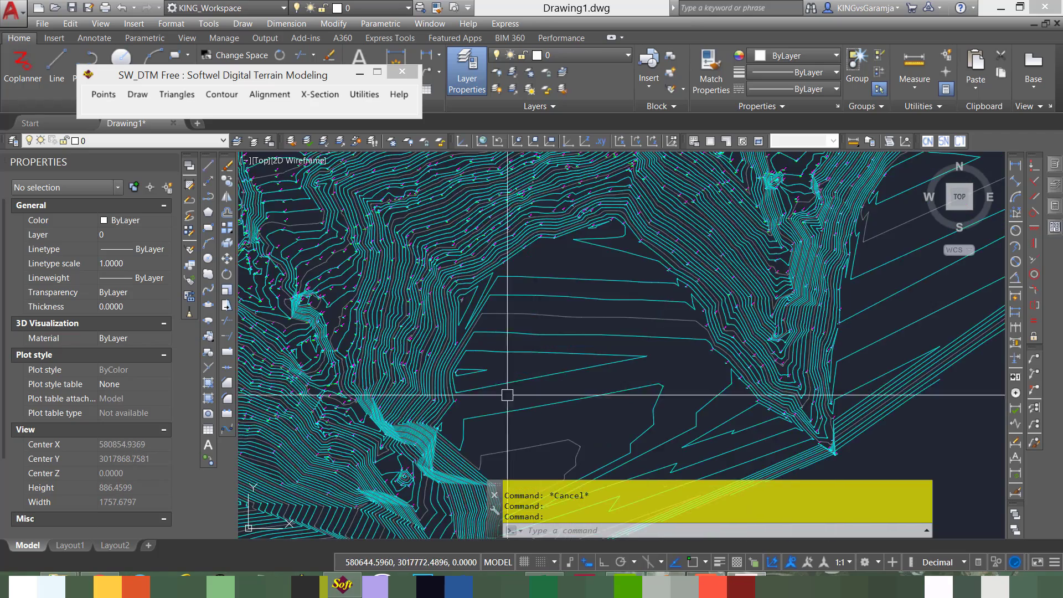
{"action": "middle_click_drag", "start_coordinate": [514, 233], "coordinate": [577, 325]}
{"action": "middle_click_drag", "start_coordinate": [601, 254], "coordinate": [643, 325]}
{"action": "scroll", "coordinate": [487, 265], "scroll_direction": "down", "scroll_amount": 3}
{"action": "middle_click_drag", "start_coordinate": [470, 255], "coordinate": [510, 308]}
{"action": "middle_click_drag", "start_coordinate": [578, 248], "coordinate": [641, 360]}
{"action": "scroll", "coordinate": [586, 304], "scroll_direction": "up", "scroll_amount": 4}
{"action": "middle_click_drag", "start_coordinate": [681, 263], "coordinate": [538, 306]}
{"action": "middle_click_drag", "start_coordinate": [637, 274], "coordinate": [559, 299]}
{"action": "middle_click_drag", "start_coordinate": [680, 252], "coordinate": [526, 296]}
{"action": "mouse_move", "coordinate": [581, 266]}
{"action": "middle_mouse_down"}
{"action": "mouse_move", "coordinate": [509, 247]}
{"action": "mouse_move", "coordinate": [542, 314]}
{"action": "middle_mouse_up"}
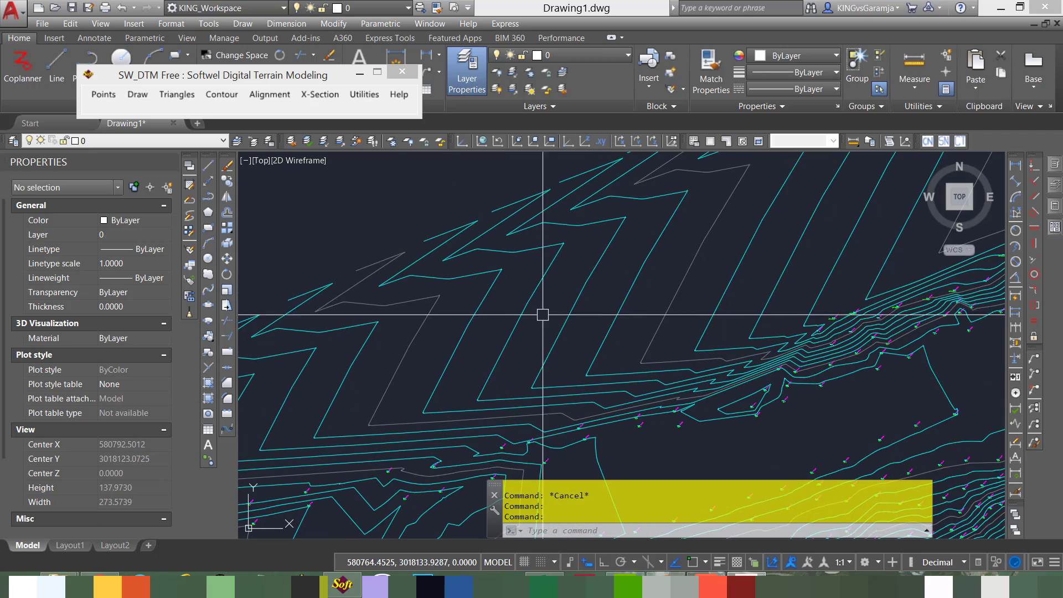
{"action": "middle_click_drag", "start_coordinate": [695, 238], "coordinate": [497, 268]}
{"action": "middle_click_drag", "start_coordinate": [710, 219], "coordinate": [619, 269]}
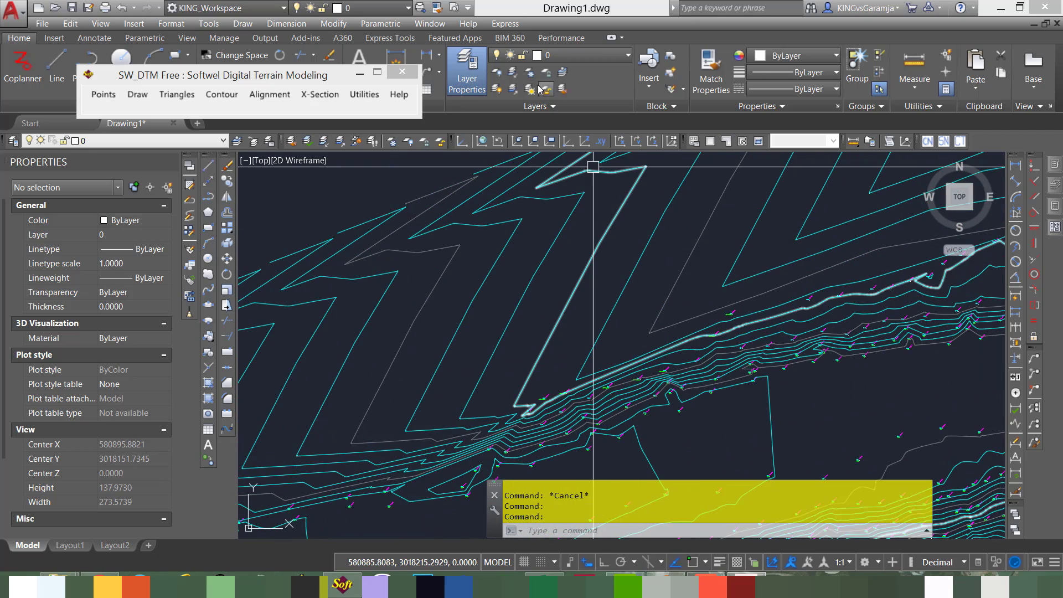
Step: Freeze the Contour and Index_Contour layers by picking a contour on each
{"action": "left_click", "coordinate": [592, 255]}
{"action": "left_click", "coordinate": [694, 245]}
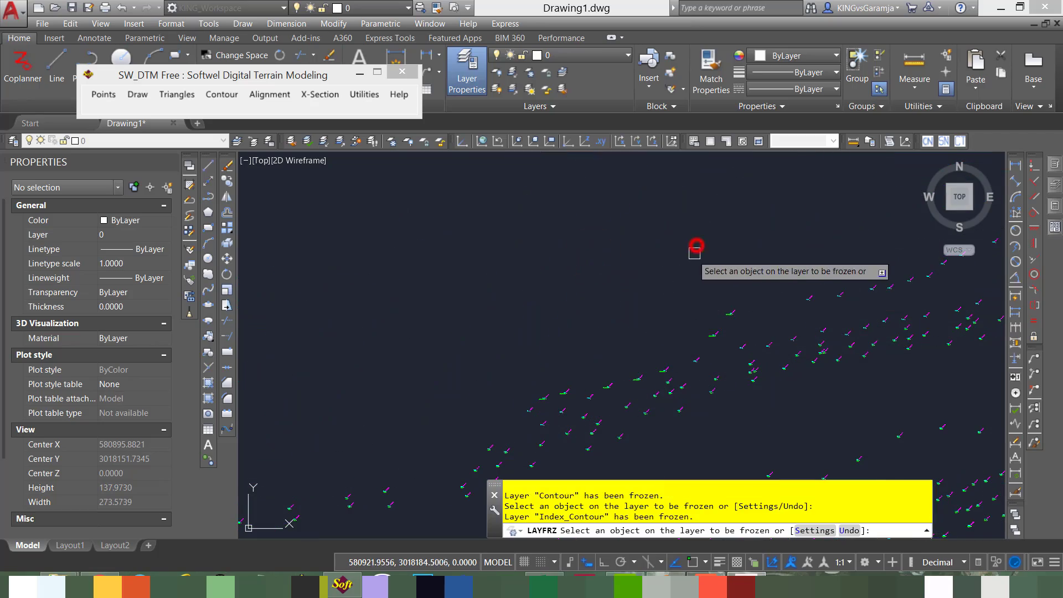
Step: Add an SW_DTM boundary as a 3D polyline, starting just outside the points around the northwestern corner of the site
{"action": "scroll", "coordinate": [687, 259], "scroll_direction": "down", "scroll_amount": 7}
{"action": "middle_click_drag", "start_coordinate": [671, 249], "coordinate": [550, 317]}
{"action": "scroll", "coordinate": [621, 284], "scroll_direction": "down", "scroll_amount": 1}
{"action": "middle_click_drag", "start_coordinate": [693, 285], "coordinate": [562, 322]}
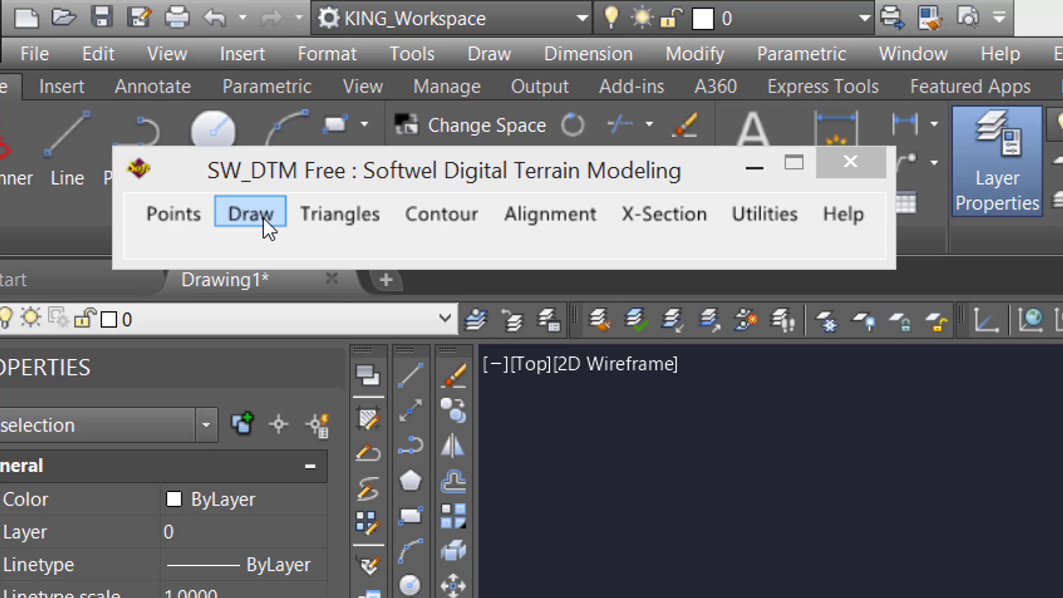
{"action": "left_click", "coordinate": [248, 179]}
{"action": "left_click", "coordinate": [250, 215]}
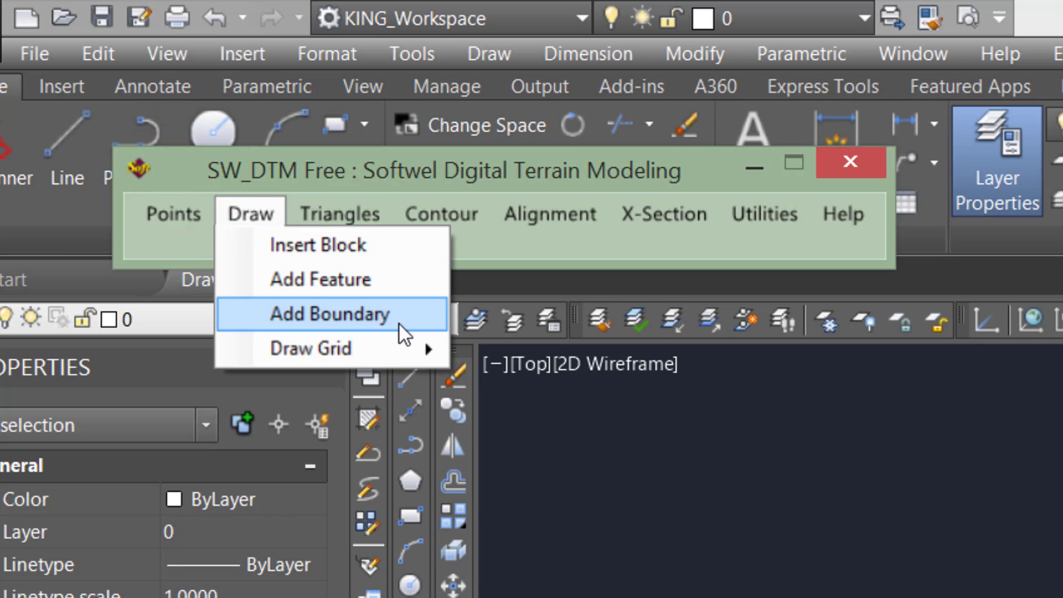
{"action": "left_click", "coordinate": [336, 324]}
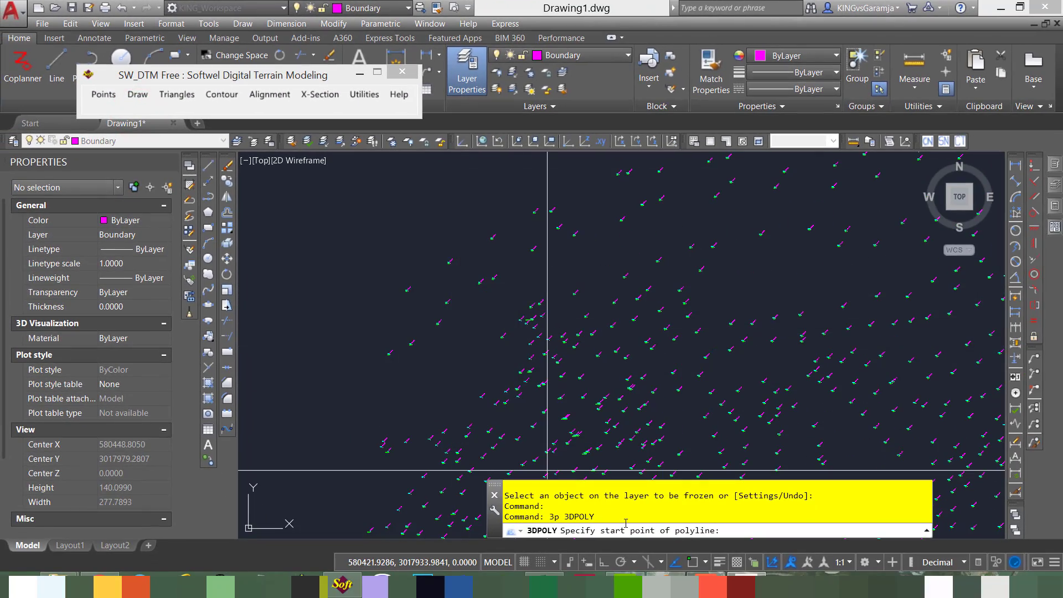
{"action": "scroll", "coordinate": [426, 239], "scroll_direction": "down", "scroll_amount": 2}
{"action": "left_click", "coordinate": [391, 289]}
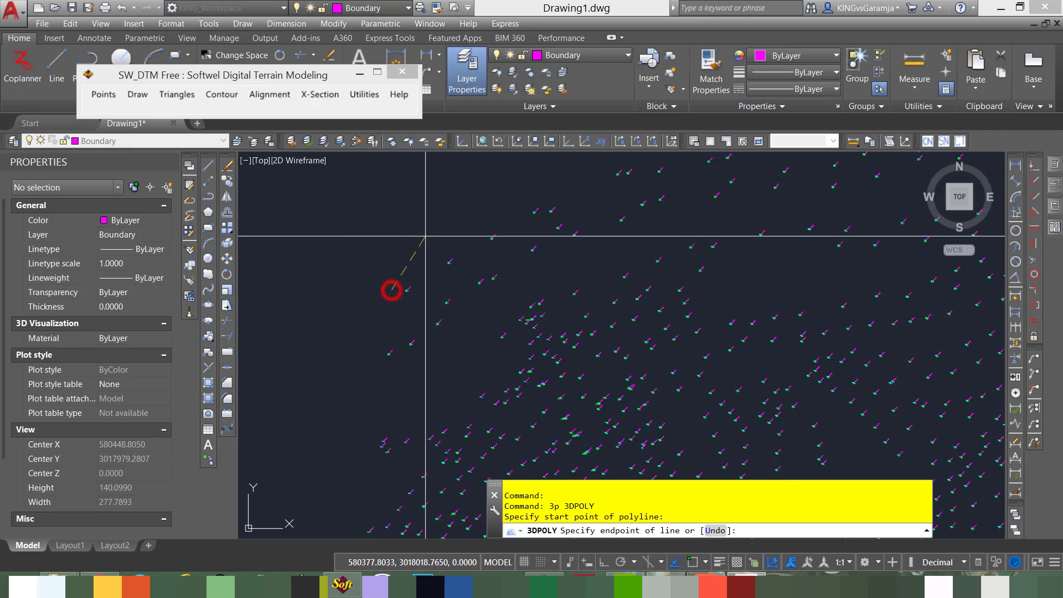
{"action": "left_click", "coordinate": [447, 224]}
{"action": "middle_click_drag", "start_coordinate": [494, 214], "coordinate": [387, 304]}
{"action": "left_click", "coordinate": [446, 278]}
{"action": "left_click", "coordinate": [559, 265]}
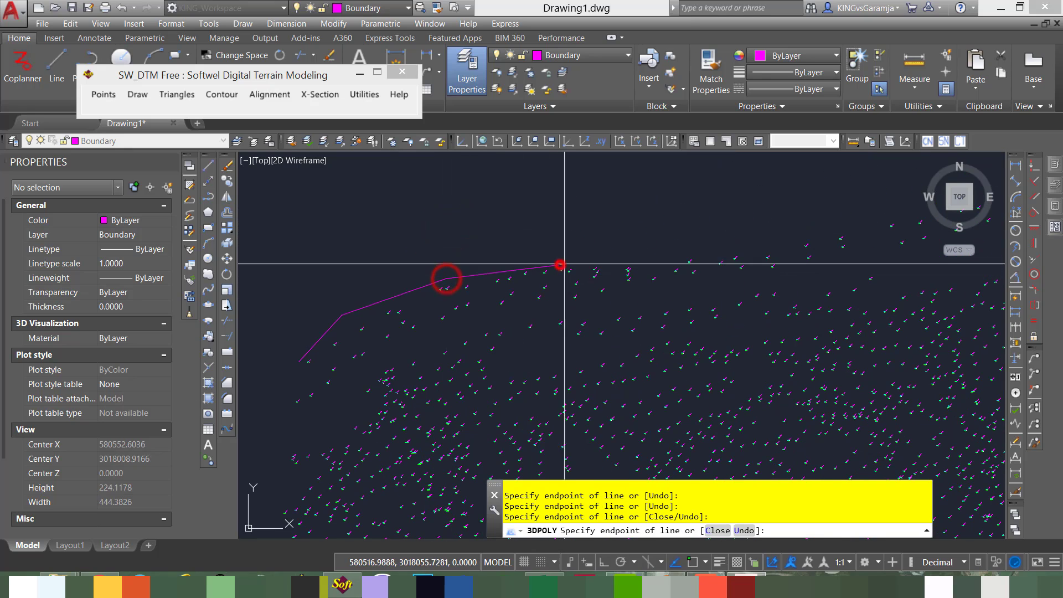
Step: Continue the boundary polyline eastward just outside the northernmost points beyond the northwestern corner
{"action": "middle_click_drag", "start_coordinate": [630, 252], "coordinate": [480, 330]}
{"action": "left_click", "coordinate": [541, 323]}
{"action": "middle_click_drag", "start_coordinate": [699, 303], "coordinate": [540, 346]}
{"action": "left_click", "coordinate": [534, 343]}
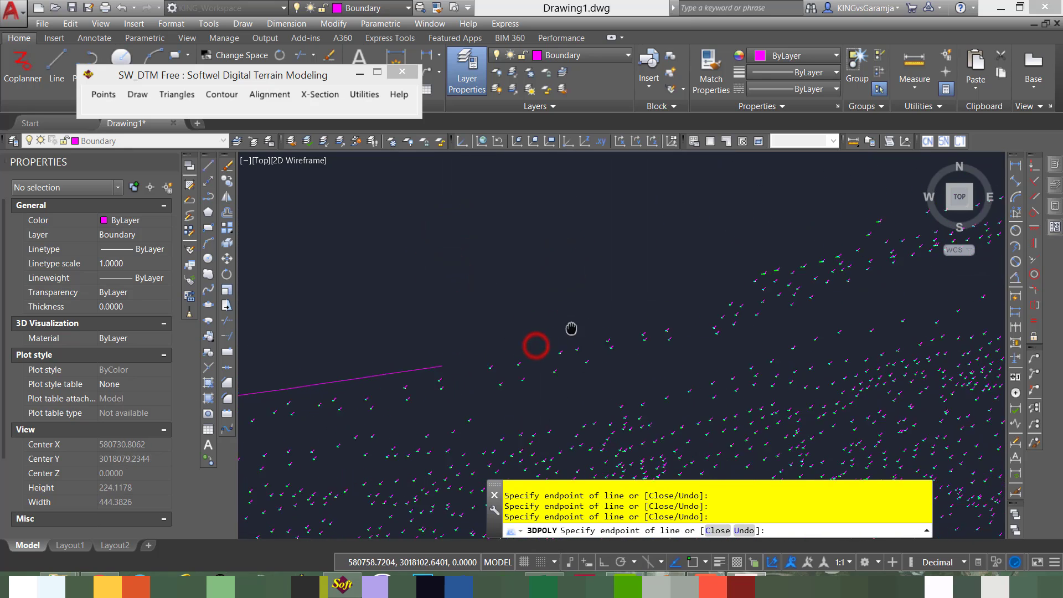
{"action": "middle_click_drag", "start_coordinate": [709, 303], "coordinate": [554, 332]}
{"action": "left_click", "coordinate": [553, 332]}
{"action": "middle_click_drag", "start_coordinate": [648, 306], "coordinate": [596, 325]}
{"action": "left_click", "coordinate": [595, 322]}
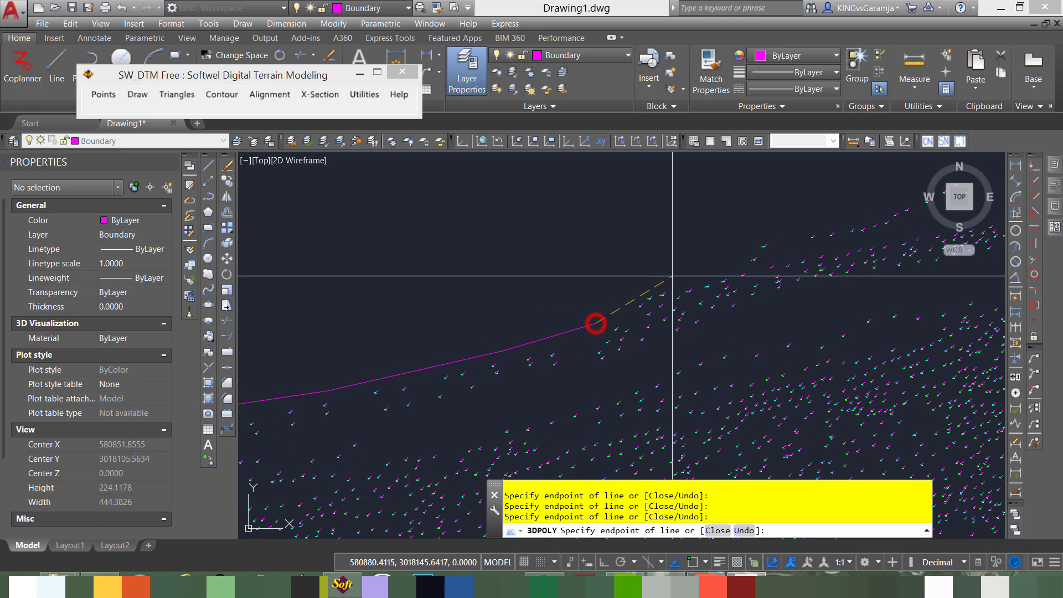
Step: Extend the boundary northeast along the outer points to the inner corner where the surveyed area steps sharply north
{"action": "left_click", "coordinate": [676, 274]}
{"action": "middle_click_drag", "start_coordinate": [736, 251], "coordinate": [553, 320]}
{"action": "left_click", "coordinate": [588, 303]}
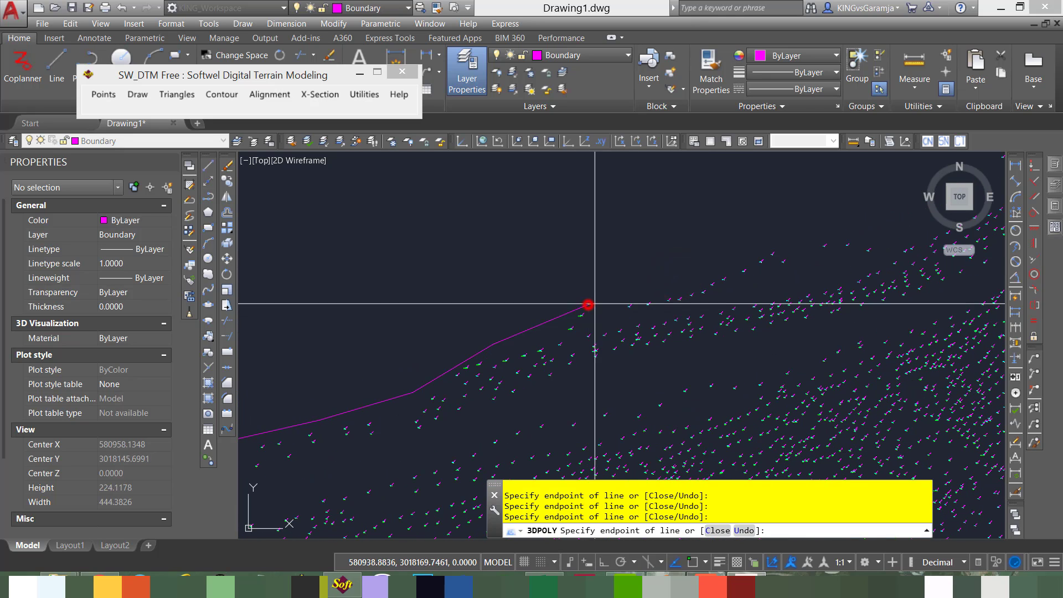
{"action": "left_click", "coordinate": [673, 280]}
{"action": "middle_click_drag", "start_coordinate": [775, 242], "coordinate": [552, 332]}
{"action": "left_click", "coordinate": [552, 332]}
{"action": "left_click", "coordinate": [686, 312]}
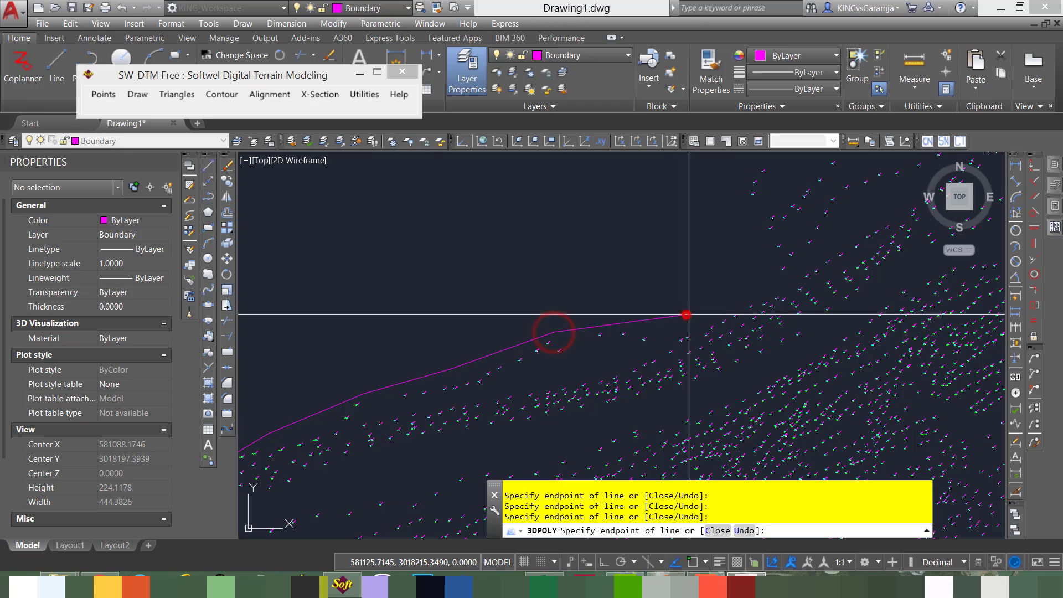
{"action": "left_click", "coordinate": [768, 284]}
Step: Trace the boundary north from the inner corner along the western side of the northeastern block of points
{"action": "middle_click_drag", "start_coordinate": [754, 237], "coordinate": [709, 328]}
{"action": "left_click", "coordinate": [695, 280]}
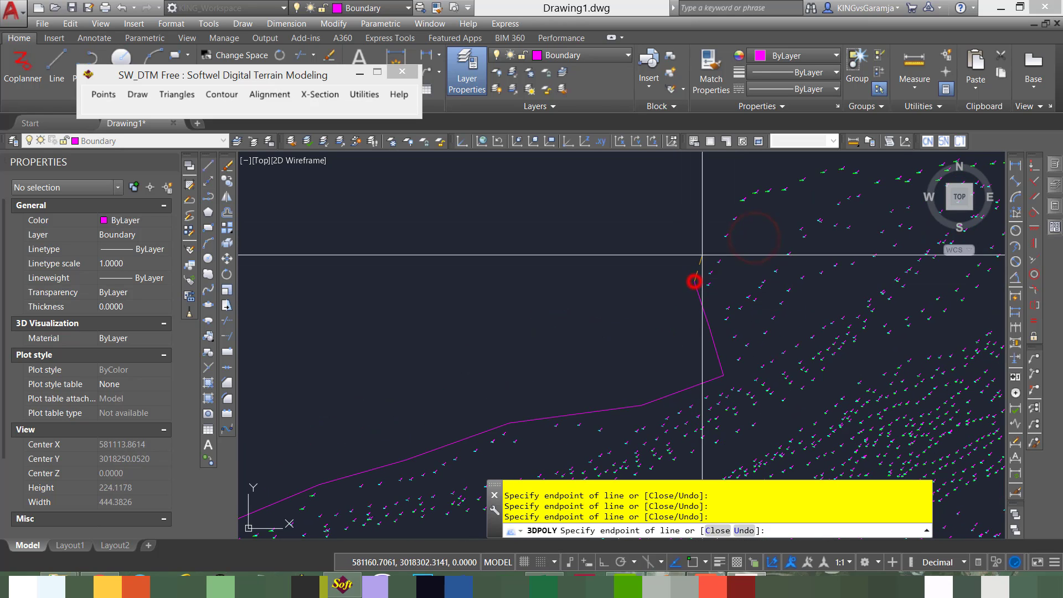
{"action": "left_click", "coordinate": [711, 233]}
{"action": "left_click", "coordinate": [719, 201]}
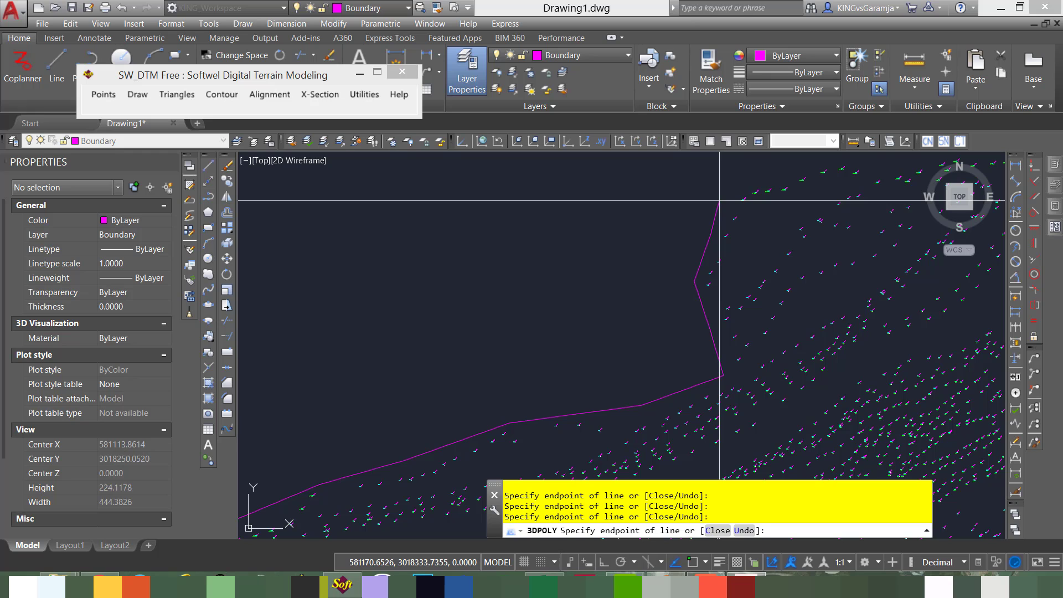
Step: Run the boundary east along the top of the northeastern block to the narrow neck below the northernmost lobe
{"action": "middle_click_drag", "start_coordinate": [770, 218], "coordinate": [576, 297]}
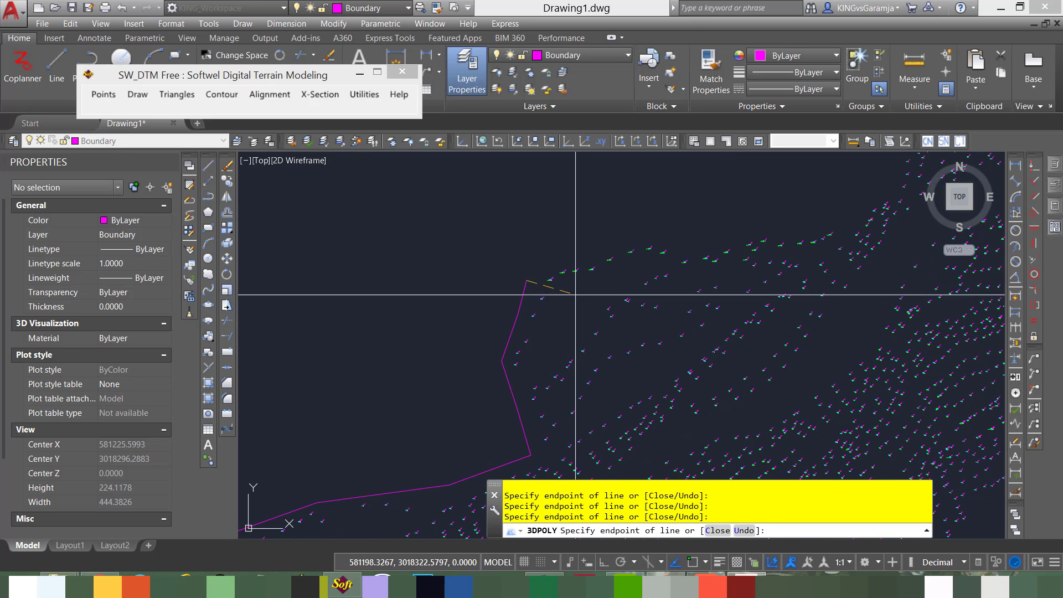
{"action": "left_click", "coordinate": [596, 245]}
{"action": "middle_click_drag", "start_coordinate": [683, 257], "coordinate": [555, 309]}
{"action": "left_click", "coordinate": [591, 285]}
{"action": "middle_click_drag", "start_coordinate": [691, 275], "coordinate": [626, 307]}
{"action": "left_click", "coordinate": [632, 303]}
{"action": "left_click", "coordinate": [684, 275]}
Step: Wrap the boundary up the western side and over the top of the northernmost lobe of points
{"action": "middle_click_drag", "start_coordinate": [716, 236], "coordinate": [664, 310]}
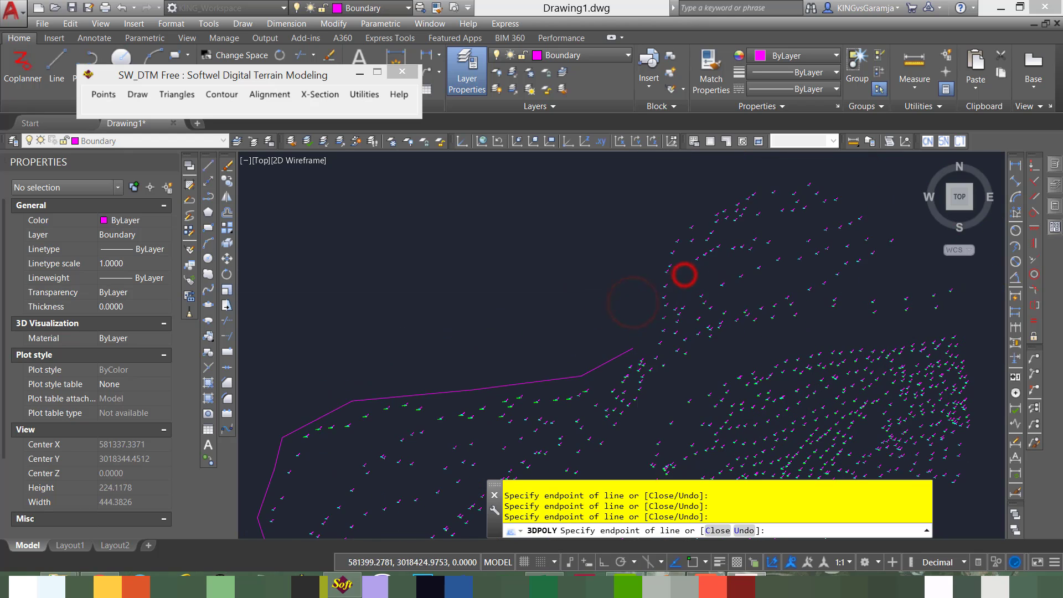
{"action": "left_click", "coordinate": [658, 301]}
{"action": "middle_click_drag", "start_coordinate": [663, 248], "coordinate": [650, 275]}
{"action": "left_click", "coordinate": [650, 275]}
{"action": "left_click", "coordinate": [668, 248]}
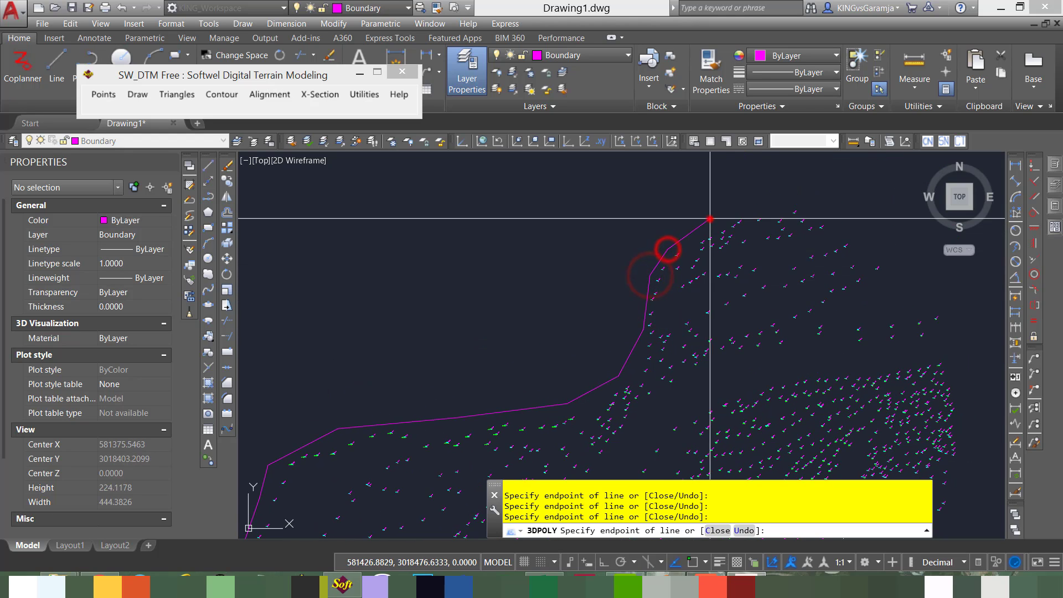
{"action": "left_click", "coordinate": [710, 219]}
{"action": "middle_click_drag", "start_coordinate": [794, 200], "coordinate": [711, 233]}
{"action": "left_click", "coordinate": [710, 233]}
{"action": "left_click", "coordinate": [753, 252]}
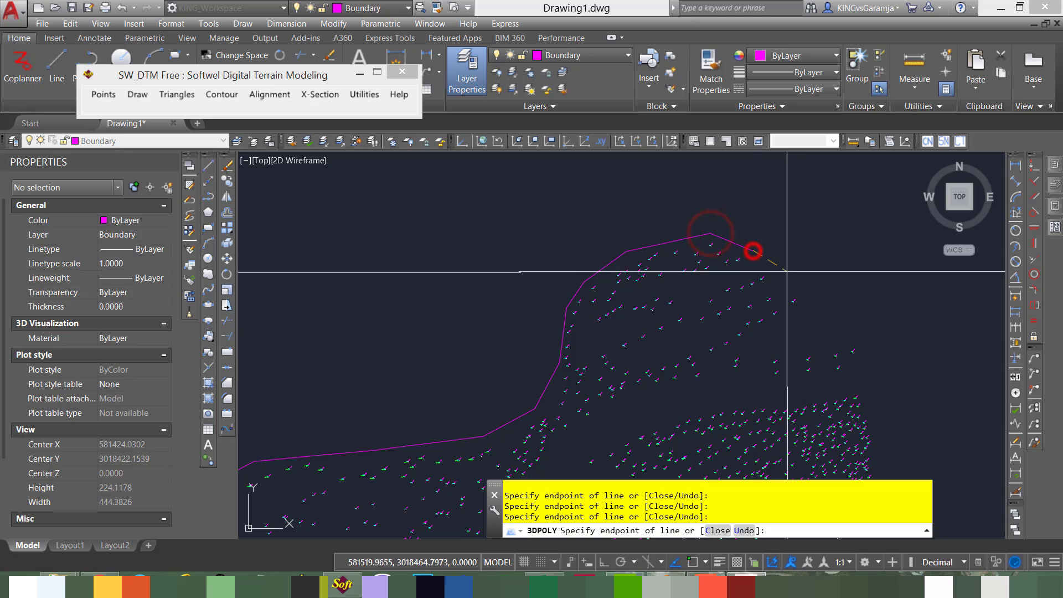
Step: Bring the boundary down the eastern side of the site to just outside its southeastern corner points
{"action": "left_click", "coordinate": [838, 325]}
{"action": "middle_click_drag", "start_coordinate": [838, 325], "coordinate": [642, 265]}
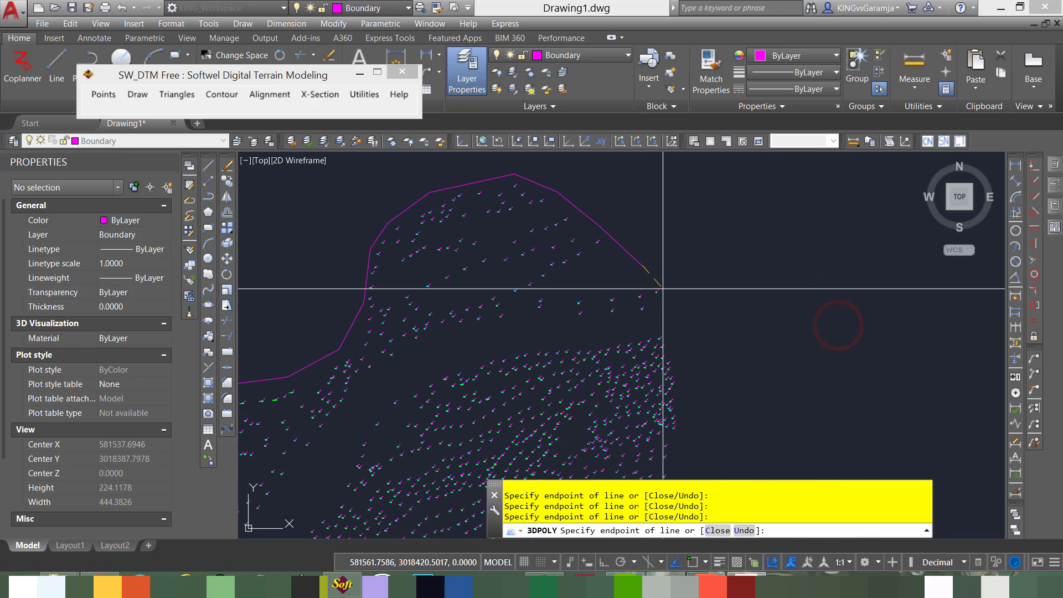
{"action": "left_click", "coordinate": [662, 287]}
{"action": "left_click", "coordinate": [669, 325]}
{"action": "middle_click_drag", "start_coordinate": [684, 371], "coordinate": [662, 292]}
{"action": "left_click", "coordinate": [662, 294]}
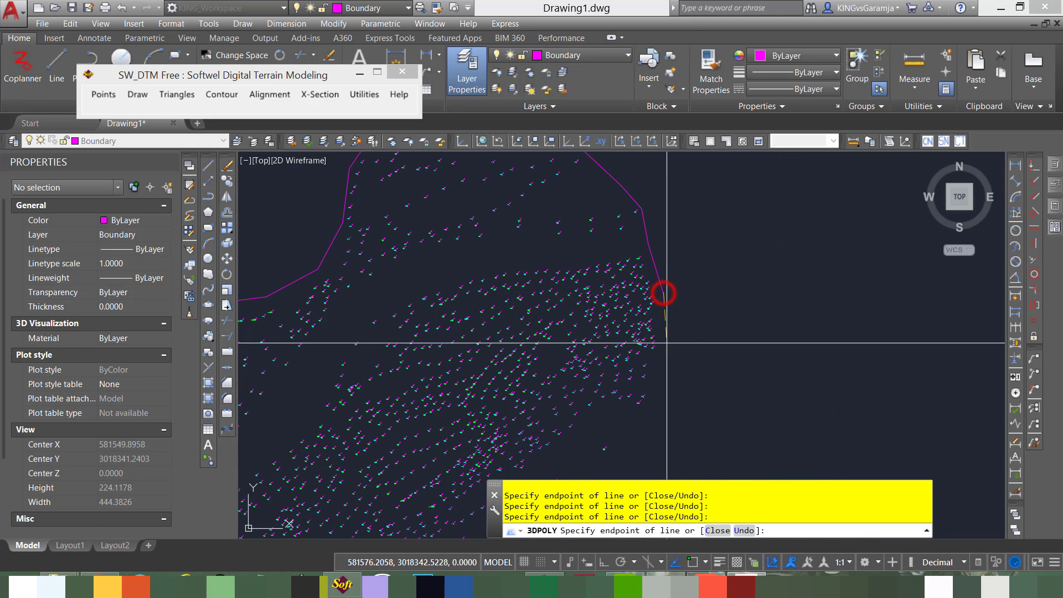
{"action": "left_click", "coordinate": [659, 360]}
{"action": "middle_click_drag", "start_coordinate": [672, 393], "coordinate": [709, 309]}
{"action": "left_click", "coordinate": [698, 318]}
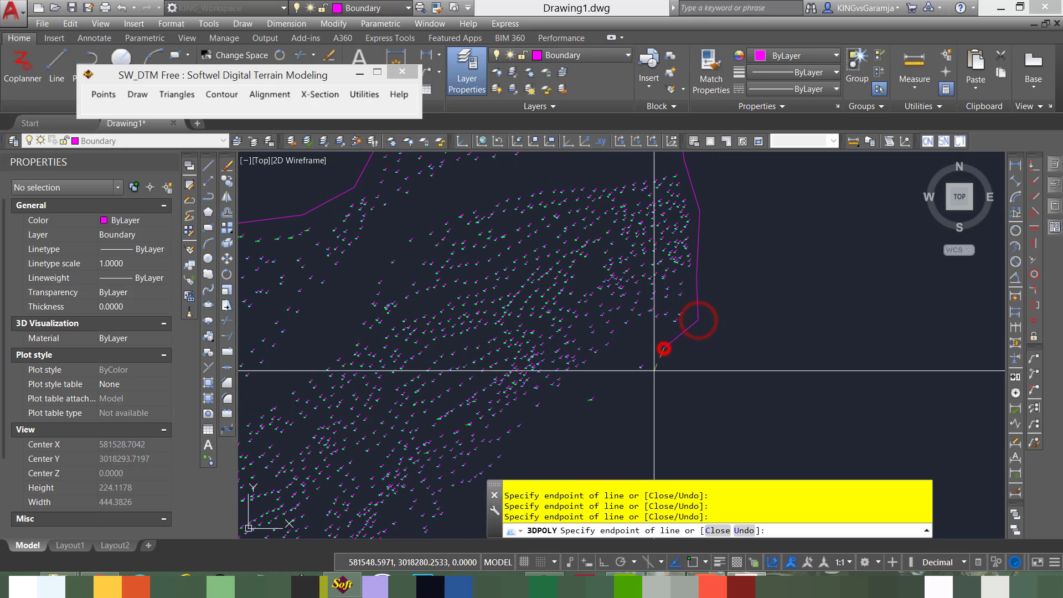
Step: Continue the boundary southwest from the southeastern corner, keeping just outside the edge points
{"action": "middle_click_drag", "start_coordinate": [664, 354], "coordinate": [743, 299]}
{"action": "left_click", "coordinate": [696, 331]}
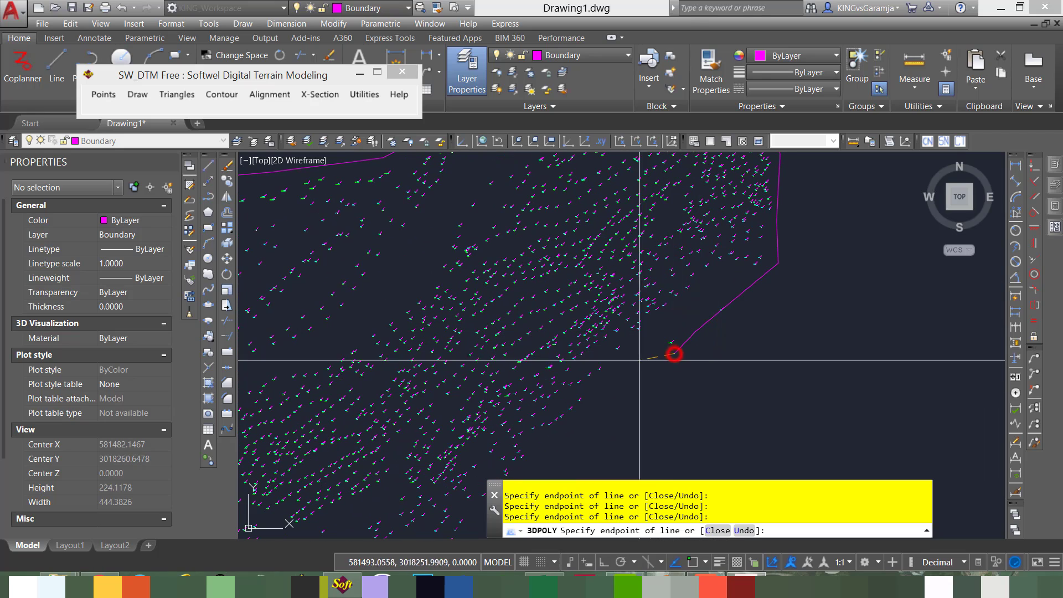
{"action": "left_click", "coordinate": [616, 366]}
{"action": "middle_click_drag", "start_coordinate": [501, 412], "coordinate": [565, 325]}
{"action": "left_click", "coordinate": [645, 329]}
{"action": "left_click", "coordinate": [612, 356]}
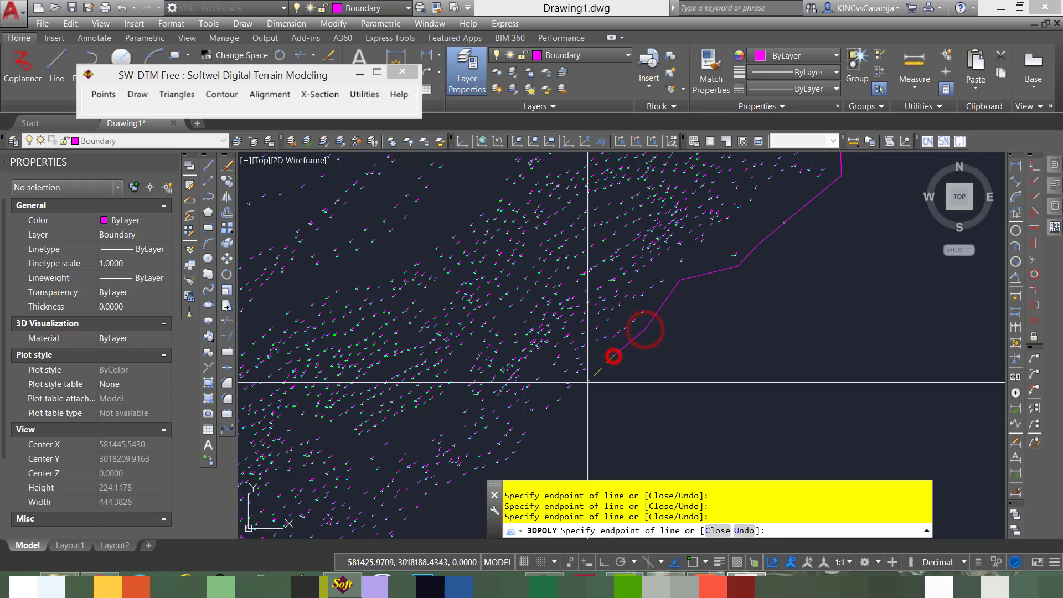
{"action": "middle_click_drag", "start_coordinate": [587, 382], "coordinate": [664, 298]}
{"action": "left_click", "coordinate": [658, 317]}
Step: Extend the boundary along the remaining southeastern edge to the base of the easternmost southern spur
{"action": "middle_click_drag", "start_coordinate": [582, 384], "coordinate": [685, 325]}
{"action": "left_click", "coordinate": [642, 348]}
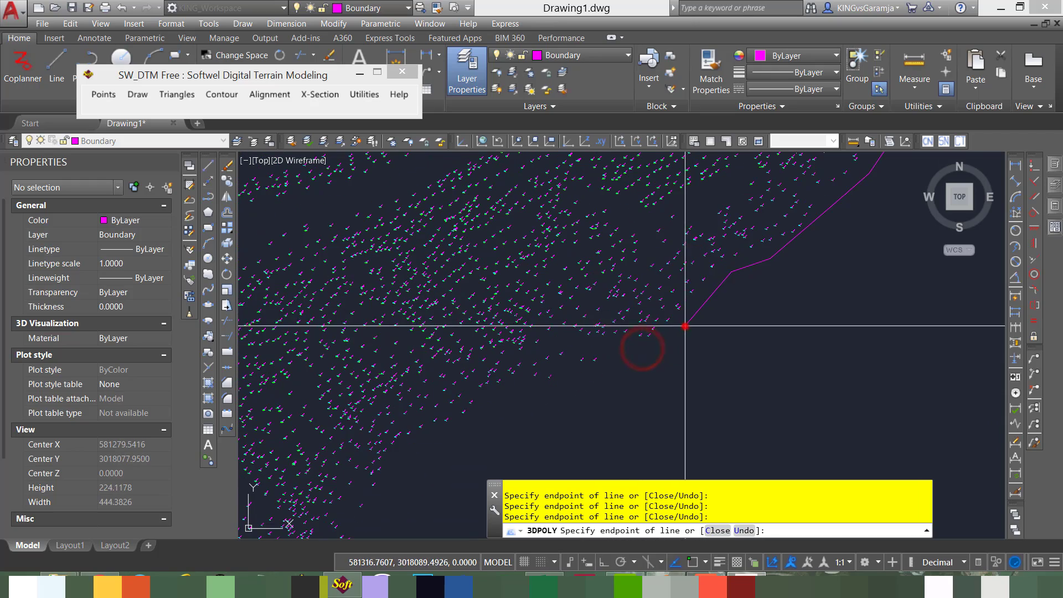
{"action": "left_click", "coordinate": [641, 353]}
{"action": "middle_click_drag", "start_coordinate": [640, 353], "coordinate": [703, 297]}
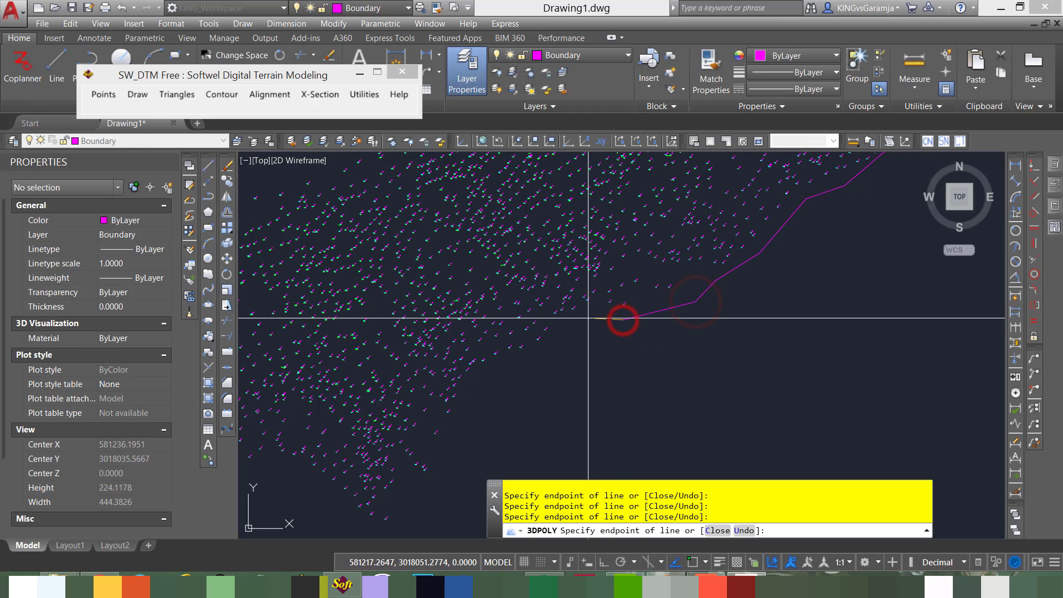
{"action": "left_click", "coordinate": [521, 358]}
{"action": "middle_click_drag", "start_coordinate": [521, 358], "coordinate": [541, 313]}
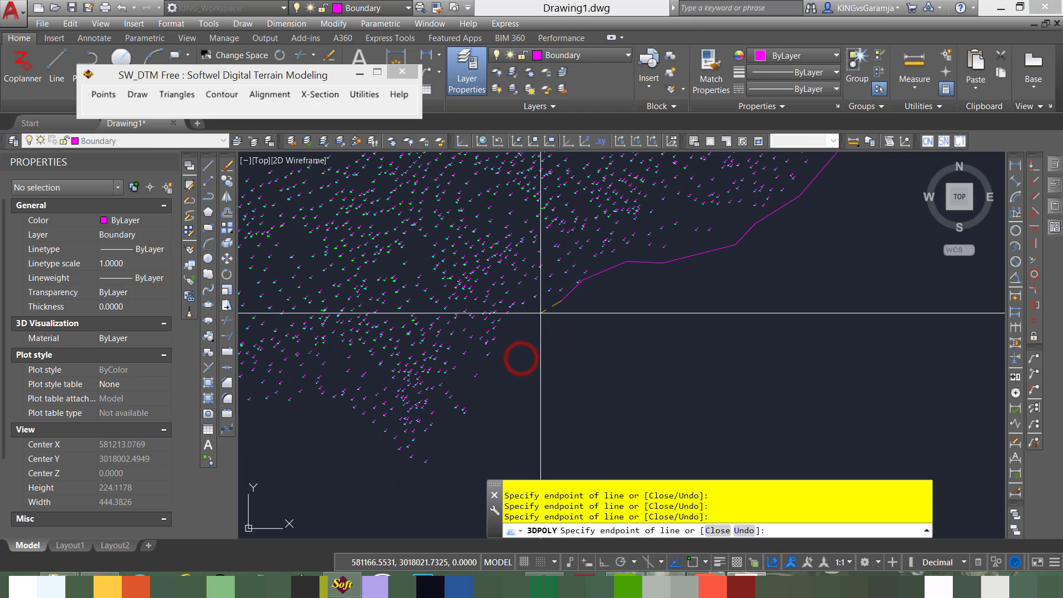
{"action": "left_click", "coordinate": [499, 352]}
Step: Take the boundary around the tip of the easternmost southern spur and up its western side
{"action": "middle_click_drag", "start_coordinate": [486, 351], "coordinate": [580, 273]}
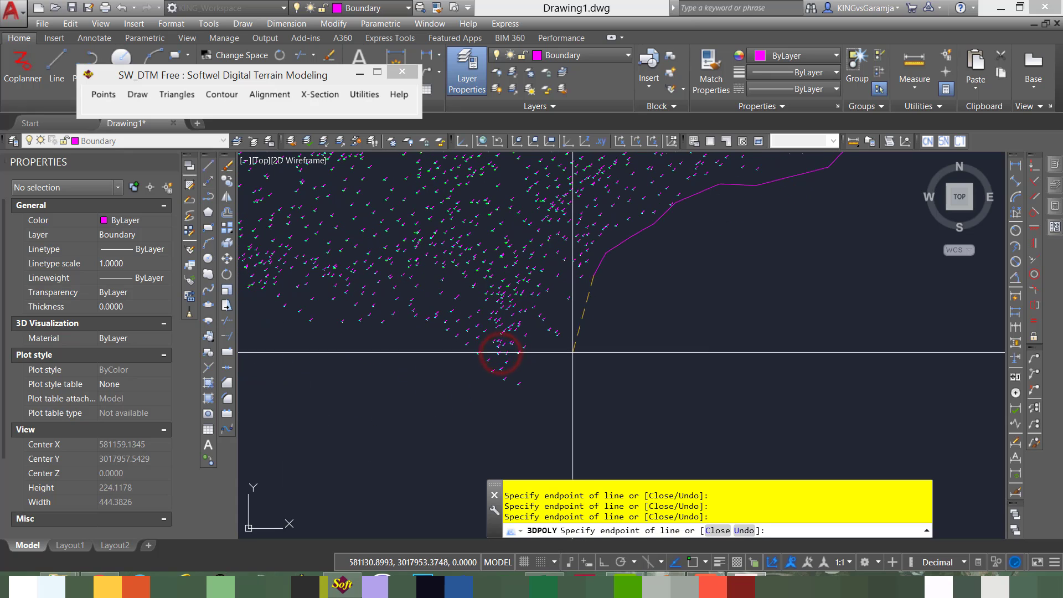
{"action": "left_click", "coordinate": [519, 399]}
{"action": "left_click", "coordinate": [492, 398]}
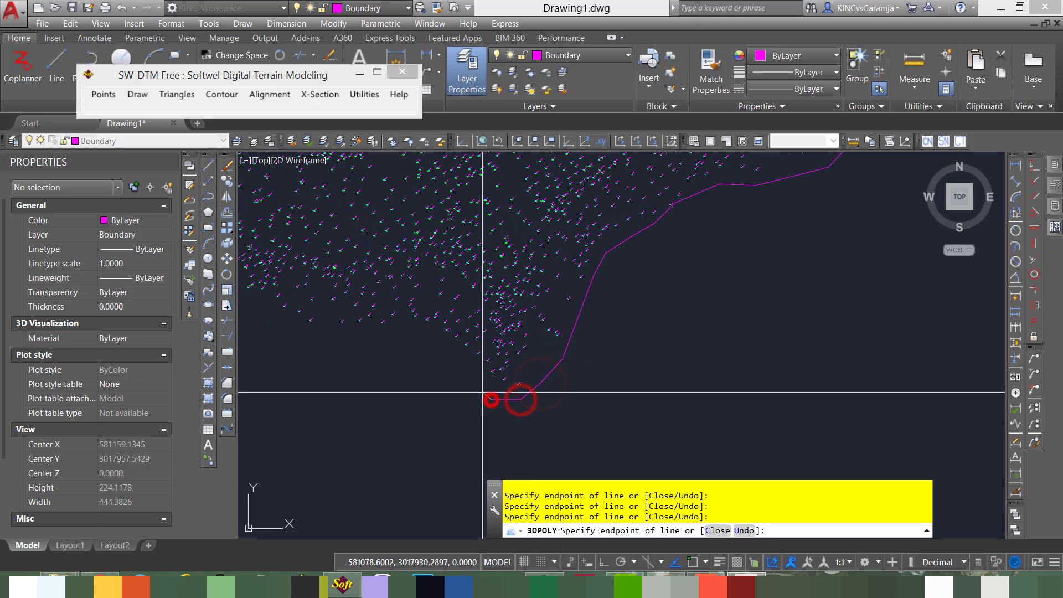
{"action": "left_click", "coordinate": [470, 368]}
{"action": "left_click", "coordinate": [440, 347]}
Step: Draw the boundary westward across the head of the empty gap between the easternmost and middle southern spurs
{"action": "middle_click_drag", "start_coordinate": [414, 328], "coordinate": [589, 347]}
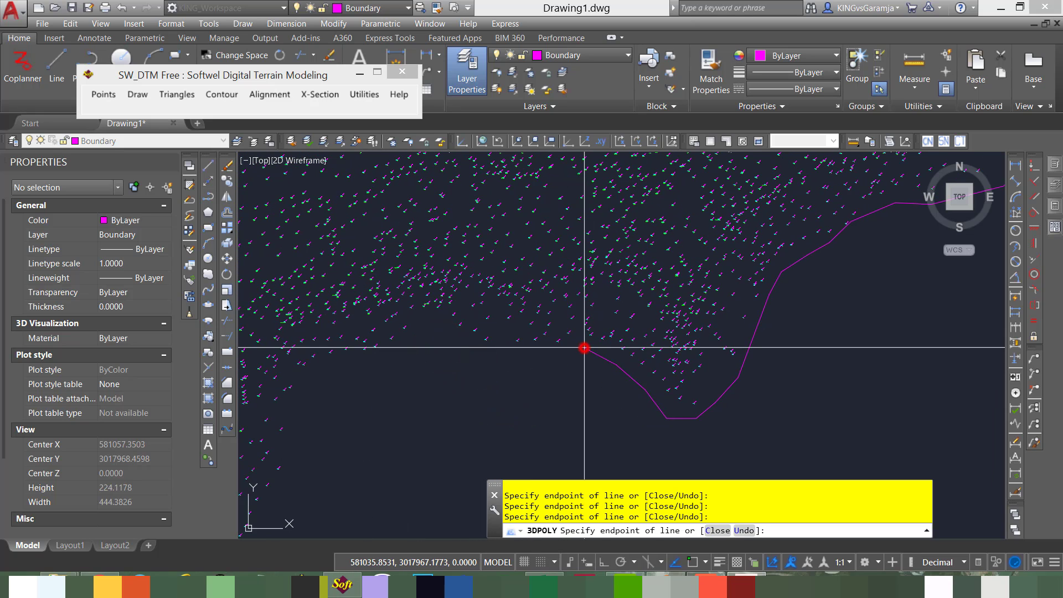
{"action": "left_click", "coordinate": [469, 346]}
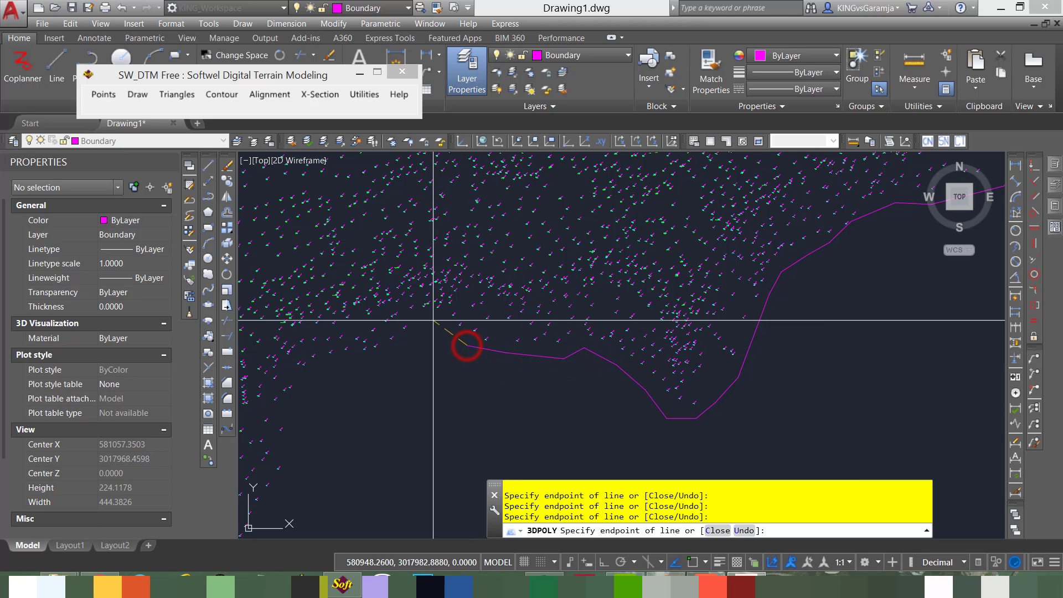
{"action": "left_click", "coordinate": [435, 320]}
{"action": "left_click", "coordinate": [416, 331]}
{"action": "middle_click_drag", "start_coordinate": [405, 354], "coordinate": [628, 336]}
{"action": "left_click", "coordinate": [609, 341]}
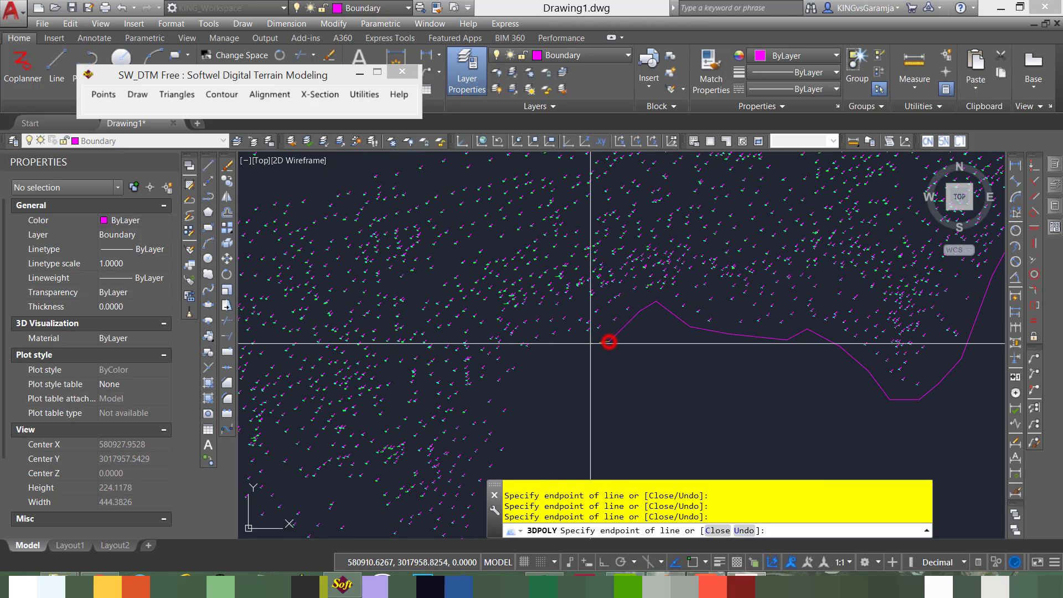
{"action": "left_click", "coordinate": [546, 343]}
Step: Trace the boundary down the eastern side of the middle southern spur, just outside its points
{"action": "left_click", "coordinate": [529, 376]}
{"action": "middle_click_drag", "start_coordinate": [529, 377], "coordinate": [520, 294]}
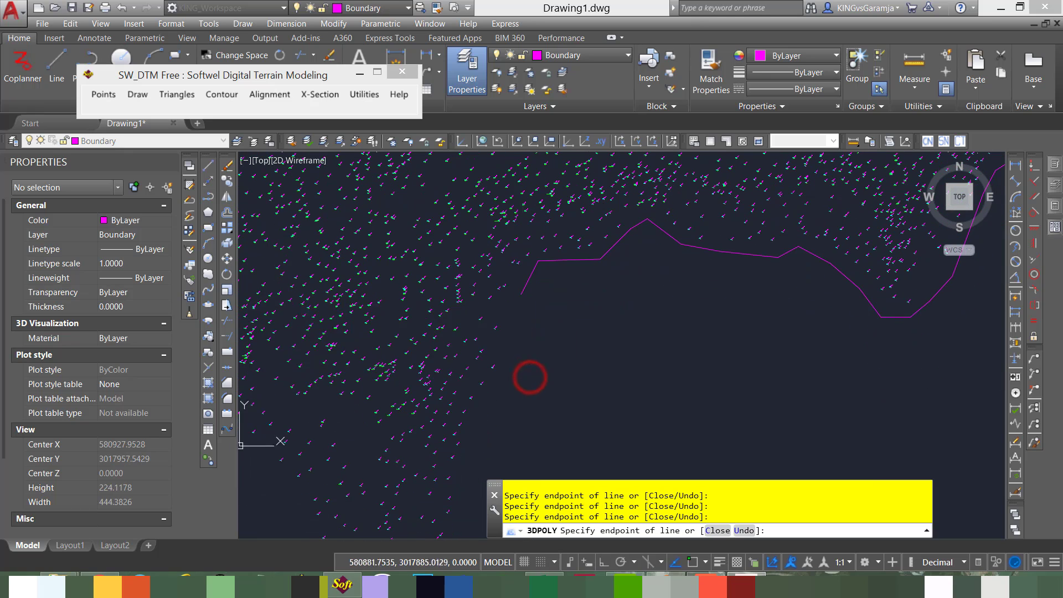
{"action": "left_click", "coordinate": [499, 388]}
{"action": "middle_click_drag", "start_coordinate": [512, 371], "coordinate": [568, 289]}
{"action": "left_click", "coordinate": [533, 325]}
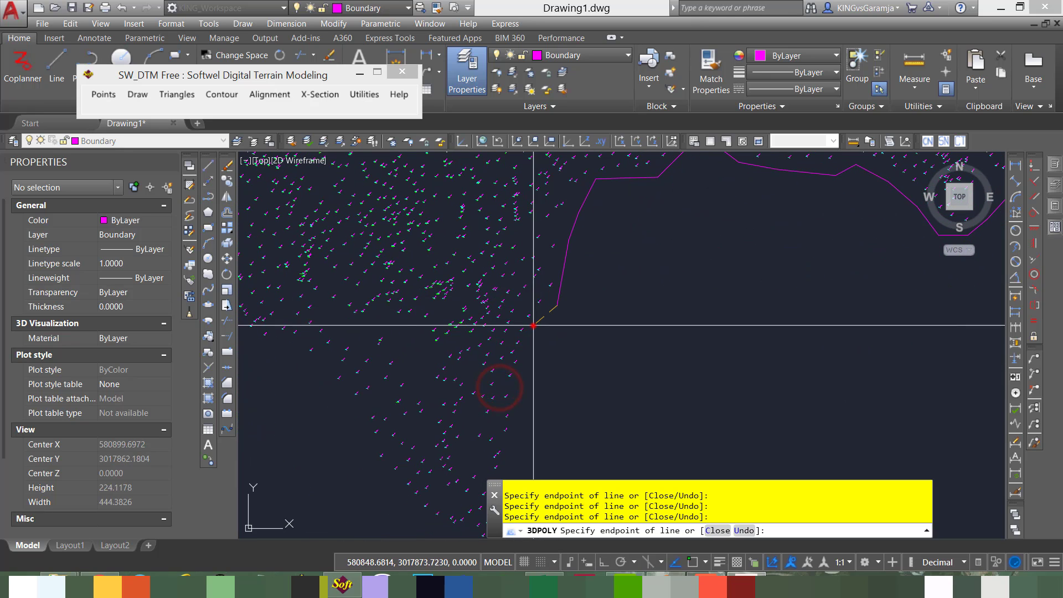
{"action": "middle_click_drag", "start_coordinate": [550, 352], "coordinate": [559, 282]}
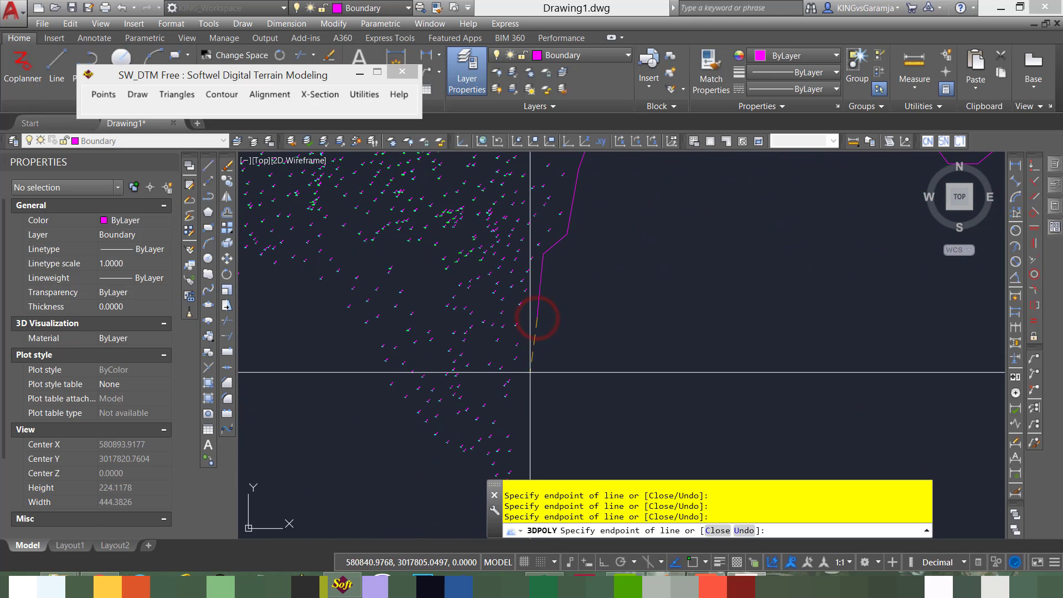
{"action": "left_click", "coordinate": [529, 373]}
{"action": "middle_click_drag", "start_coordinate": [529, 407], "coordinate": [544, 340]}
{"action": "left_click", "coordinate": [534, 379]}
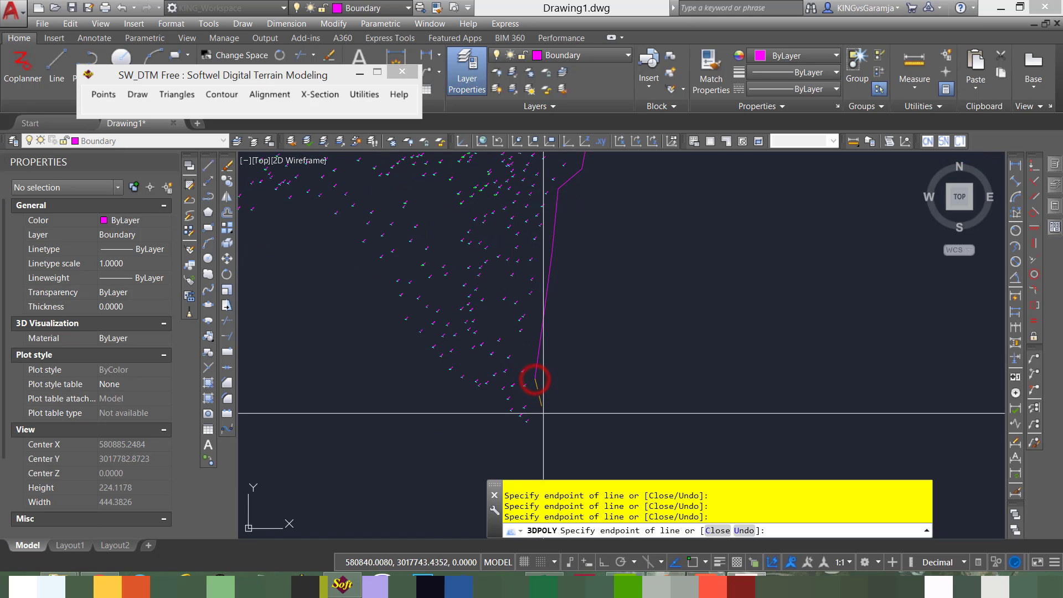
Step: Round the tip of the middle southern spur with the boundary and follow its western side back north
{"action": "left_click", "coordinate": [540, 419]}
{"action": "left_click", "coordinate": [533, 434]}
{"action": "left_click", "coordinate": [507, 427]}
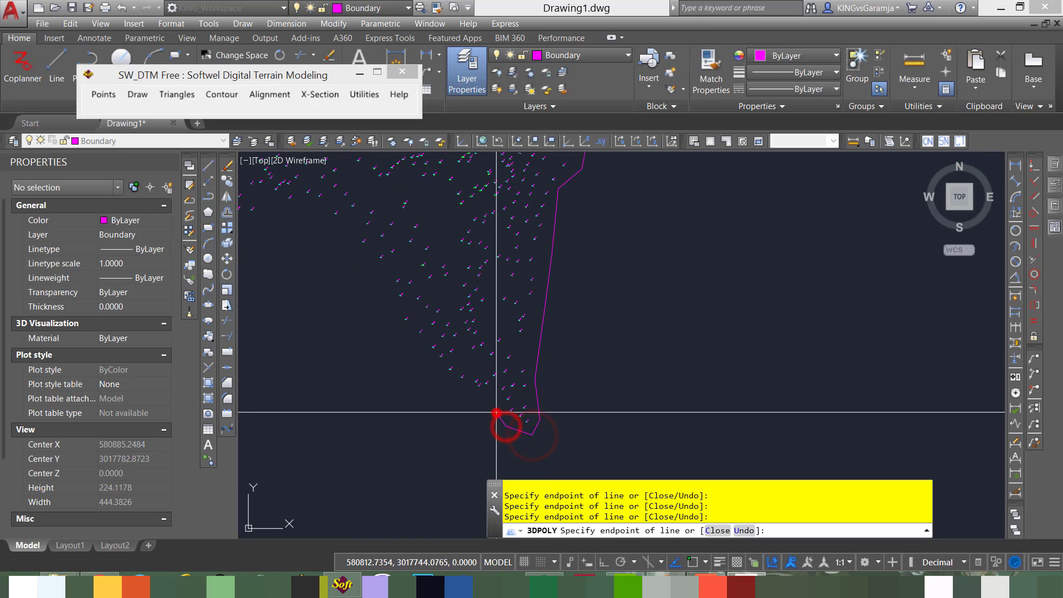
{"action": "left_click", "coordinate": [497, 414]}
{"action": "middle_click_drag", "start_coordinate": [497, 414], "coordinate": [672, 436]}
{"action": "left_click", "coordinate": [624, 412]}
{"action": "left_click", "coordinate": [577, 367]}
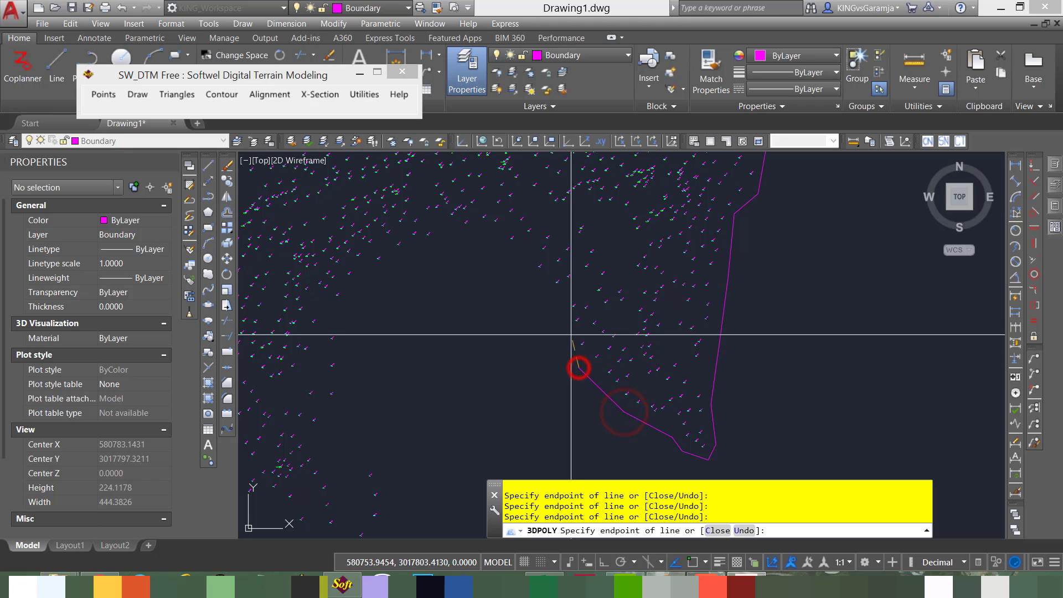
{"action": "left_click", "coordinate": [570, 333]}
{"action": "left_click", "coordinate": [549, 286]}
{"action": "left_click", "coordinate": [529, 268]}
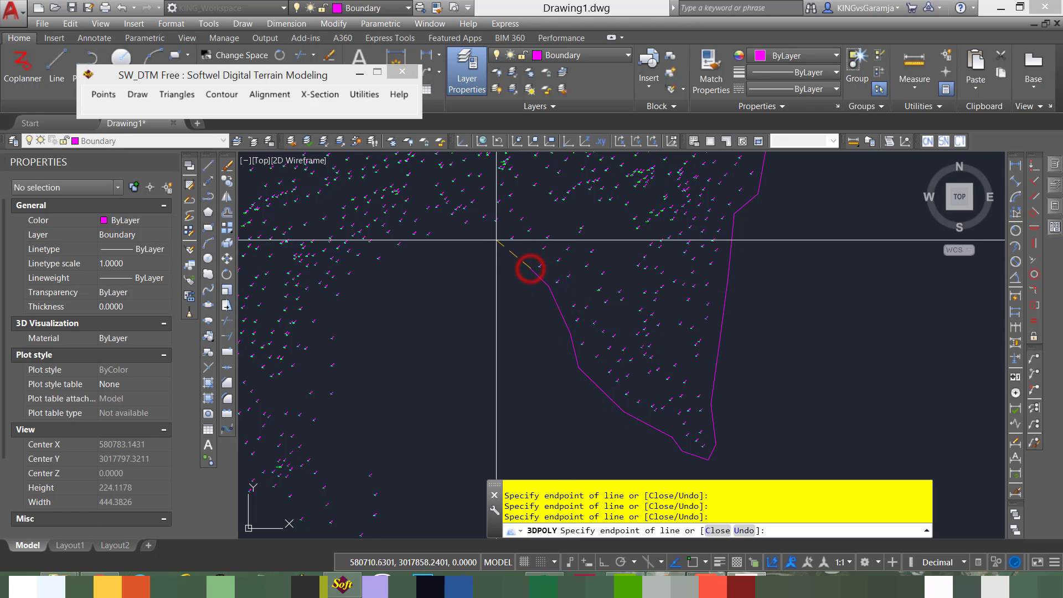
Step: Arch the boundary over the empty gap between the middle and western southern spurs, following the points along its head
{"action": "left_click", "coordinate": [491, 238]}
{"action": "left_click", "coordinate": [462, 237]}
{"action": "left_click", "coordinate": [429, 241]}
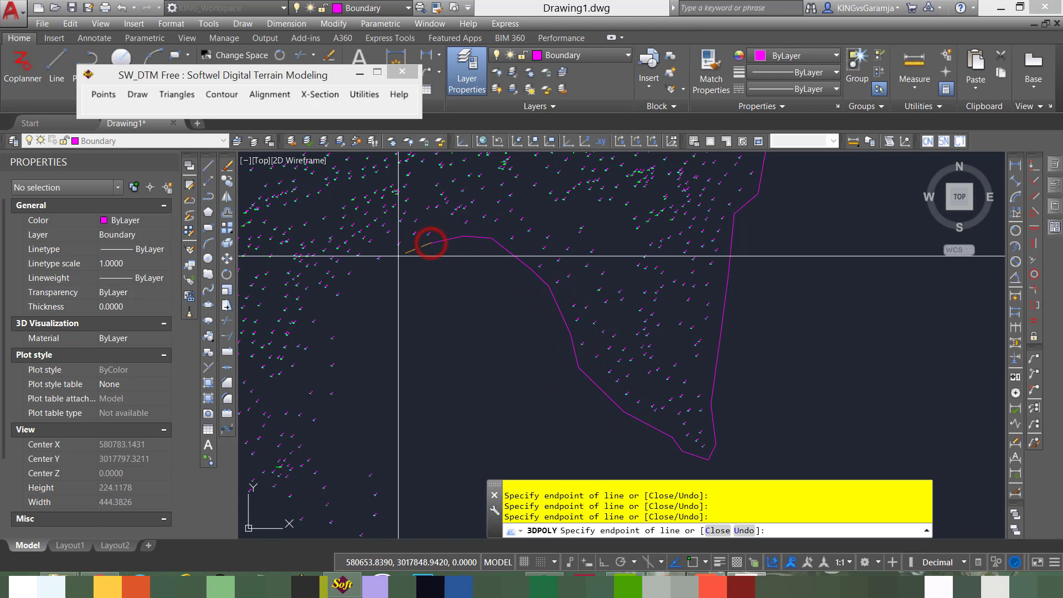
{"action": "left_click", "coordinate": [397, 255]}
{"action": "left_click", "coordinate": [377, 266]}
{"action": "left_click", "coordinate": [353, 282]}
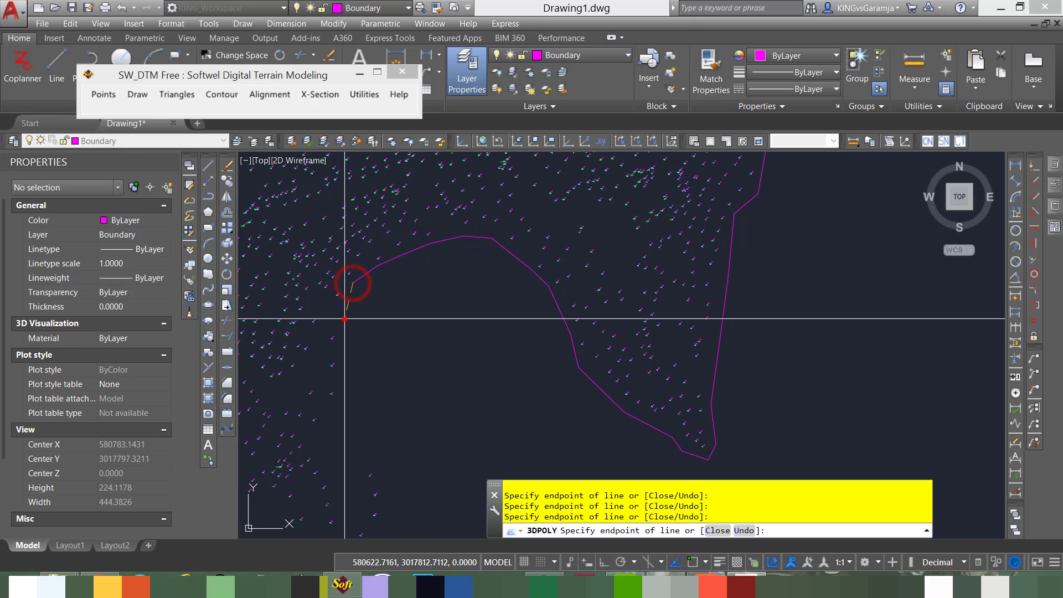
Step: Run the boundary south along the eastern side of the western spur, outside its scattered outer points
{"action": "left_click", "coordinate": [344, 319]}
{"action": "left_click", "coordinate": [344, 368]}
{"action": "middle_click_drag", "start_coordinate": [344, 369], "coordinate": [458, 273]}
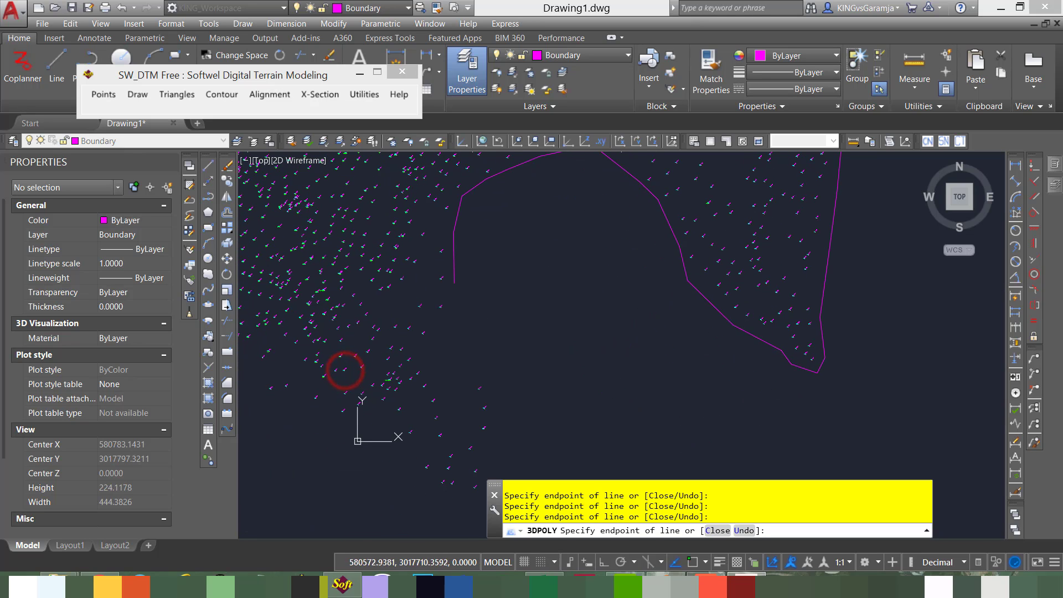
{"action": "left_click", "coordinate": [478, 355]}
{"action": "middle_click_drag", "start_coordinate": [502, 374], "coordinate": [497, 308]}
{"action": "left_click", "coordinate": [496, 328]}
{"action": "left_click", "coordinate": [496, 370]}
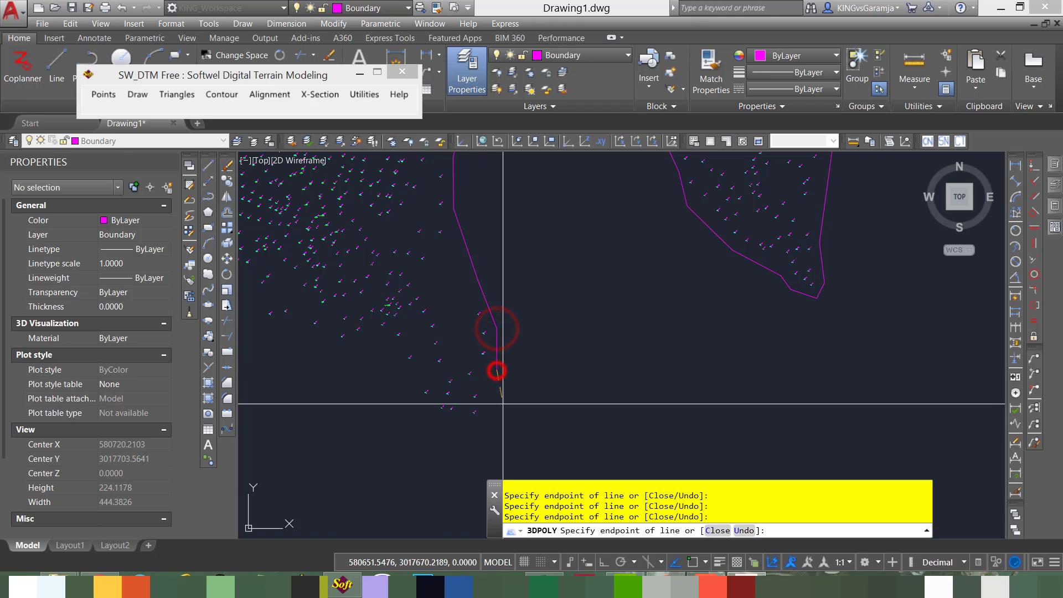
Step: Round the southern tip of the western spur with the boundary, just outside its last points
{"action": "middle_click_drag", "start_coordinate": [502, 408], "coordinate": [537, 351]}
{"action": "left_click", "coordinate": [515, 364]}
{"action": "left_click", "coordinate": [493, 373]}
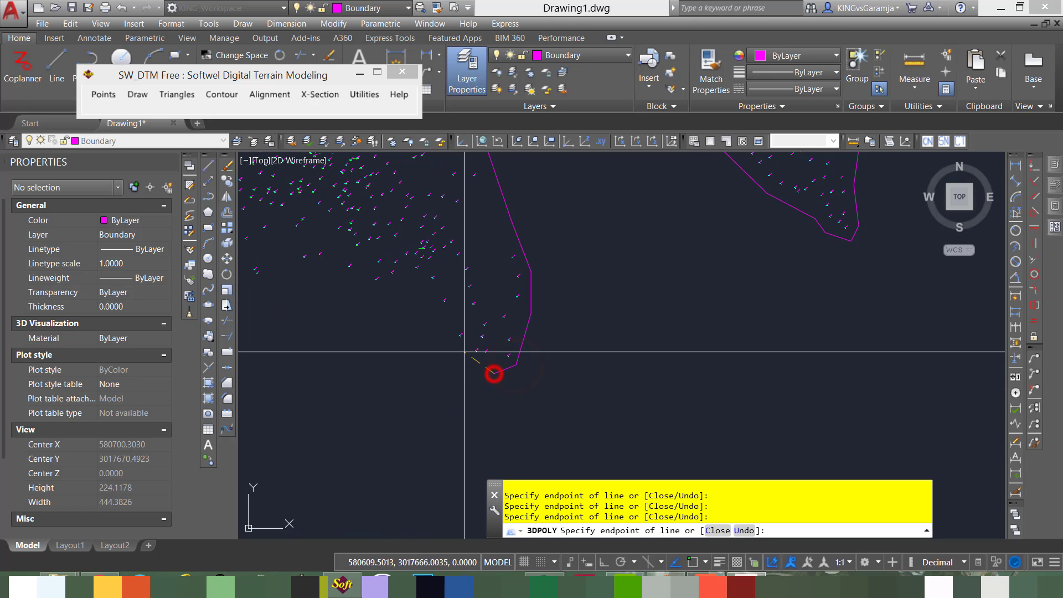
{"action": "left_click", "coordinate": [463, 352]}
Step: Run the boundary northwest up the western side of the spur and west along the southern edge of the points
{"action": "middle_click_drag", "start_coordinate": [396, 289], "coordinate": [584, 318]}
{"action": "left_click", "coordinate": [514, 334]}
{"action": "left_click", "coordinate": [497, 314]}
{"action": "left_click", "coordinate": [457, 308]}
{"action": "left_click", "coordinate": [575, 310]}
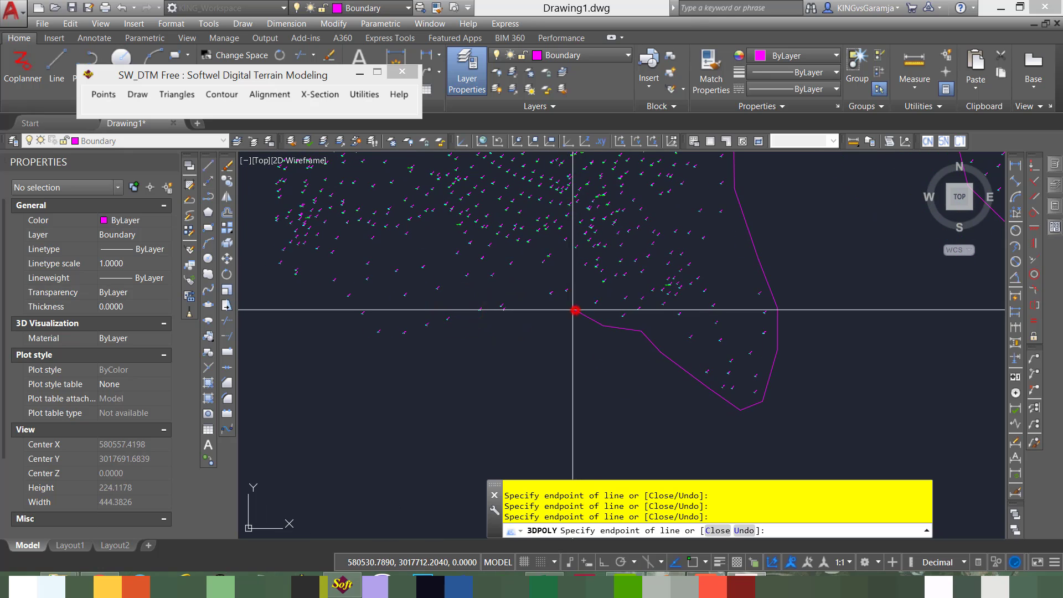
{"action": "left_click", "coordinate": [541, 311]}
{"action": "left_click", "coordinate": [481, 332]}
{"action": "middle_click_drag", "start_coordinate": [482, 332], "coordinate": [611, 322]}
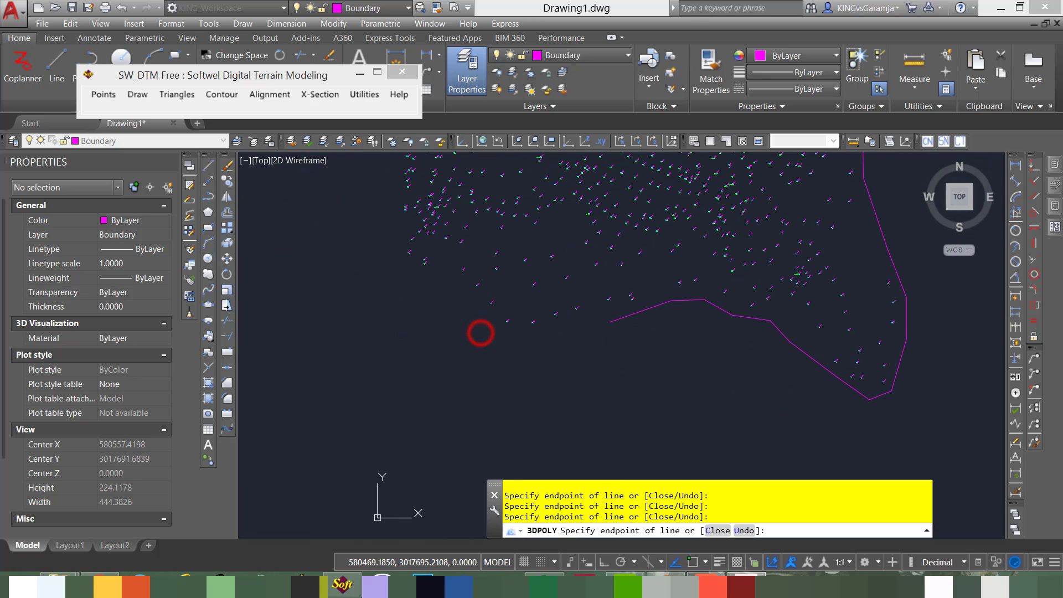
Step: Continue the boundary west outside the lowest scattered points and turn it northwest toward the survey's southwest corner
{"action": "left_click", "coordinate": [558, 331]}
{"action": "left_click", "coordinate": [505, 335]}
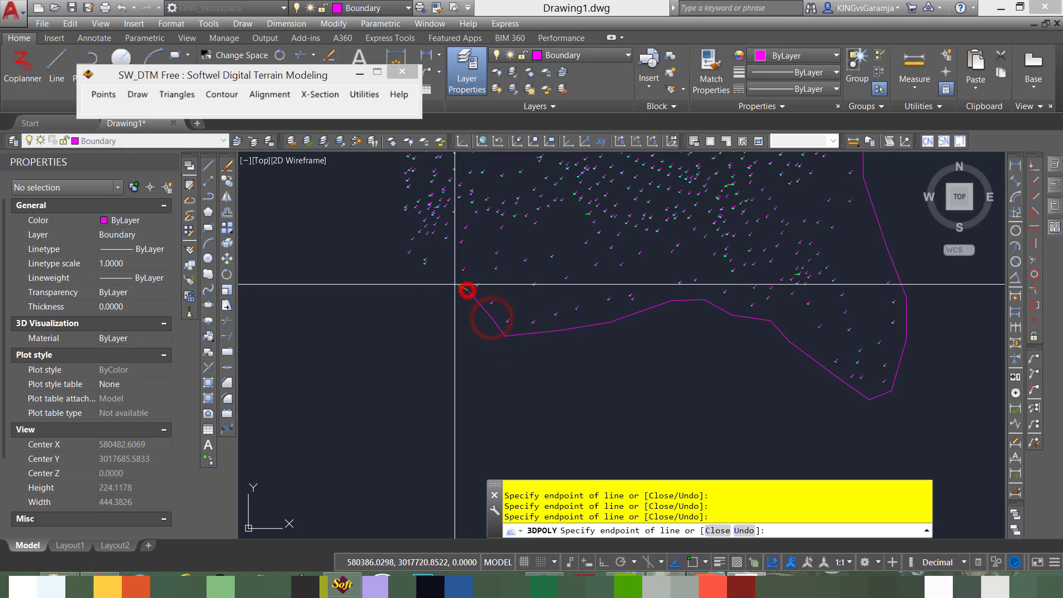
{"action": "mouse_move", "coordinate": [428, 272]}
{"action": "middle_mouse_down"}
{"action": "mouse_move", "coordinate": [501, 335]}
{"action": "mouse_move", "coordinate": [542, 342]}
{"action": "middle_mouse_up"}
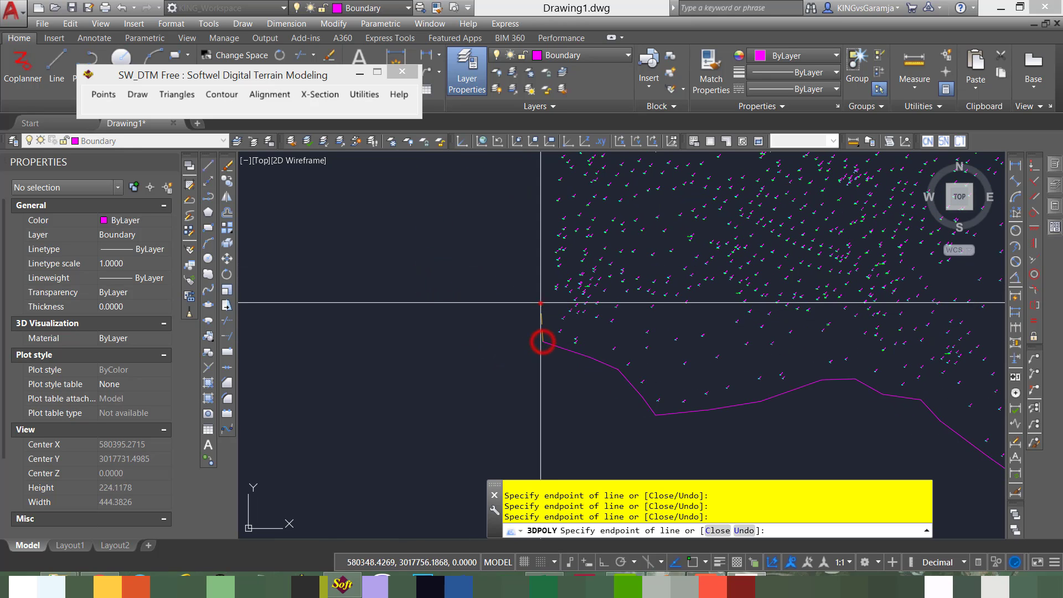
Step: Carry the boundary north along the western edge of the points and close it at its starting point
{"action": "middle_click_drag", "start_coordinate": [541, 303], "coordinate": [514, 376]}
{"action": "scroll", "coordinate": [521, 325], "scroll_direction": "down", "scroll_amount": 4}
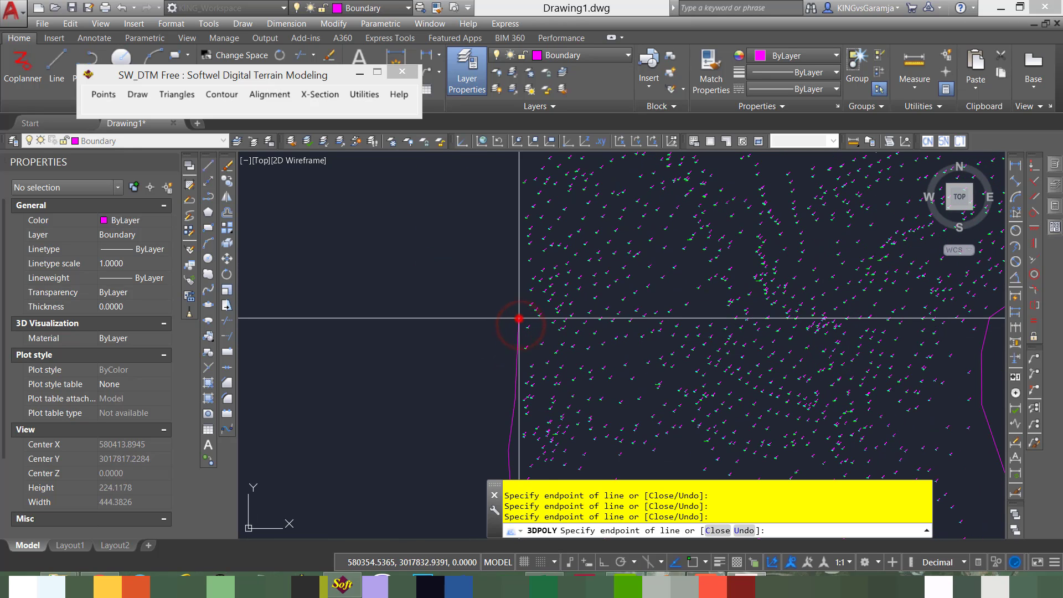
{"action": "scroll", "coordinate": [515, 313], "scroll_direction": "up", "scroll_amount": 4}
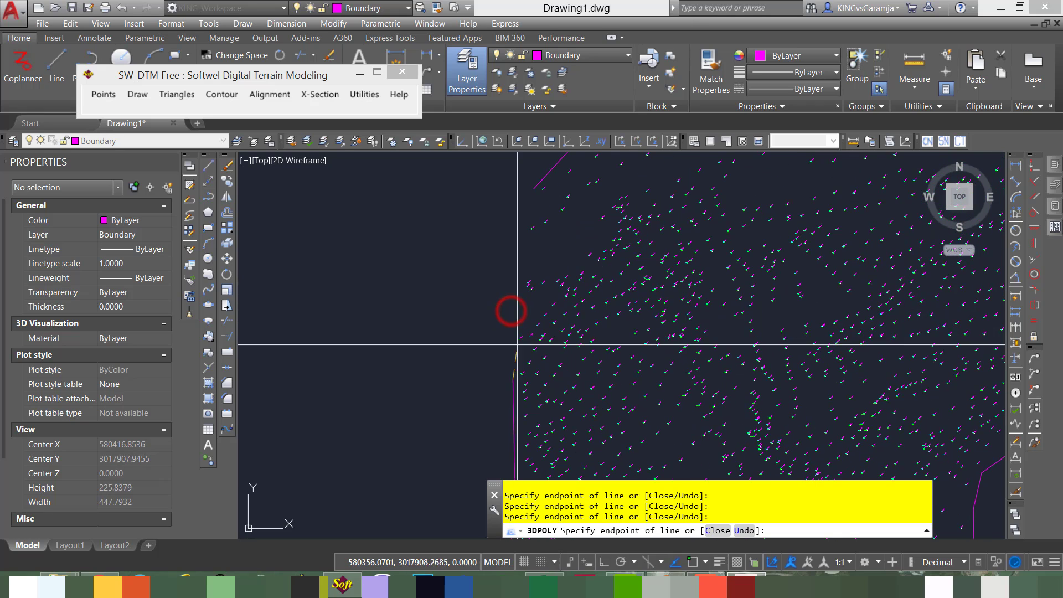
{"action": "middle_click_drag", "start_coordinate": [512, 289], "coordinate": [493, 343]}
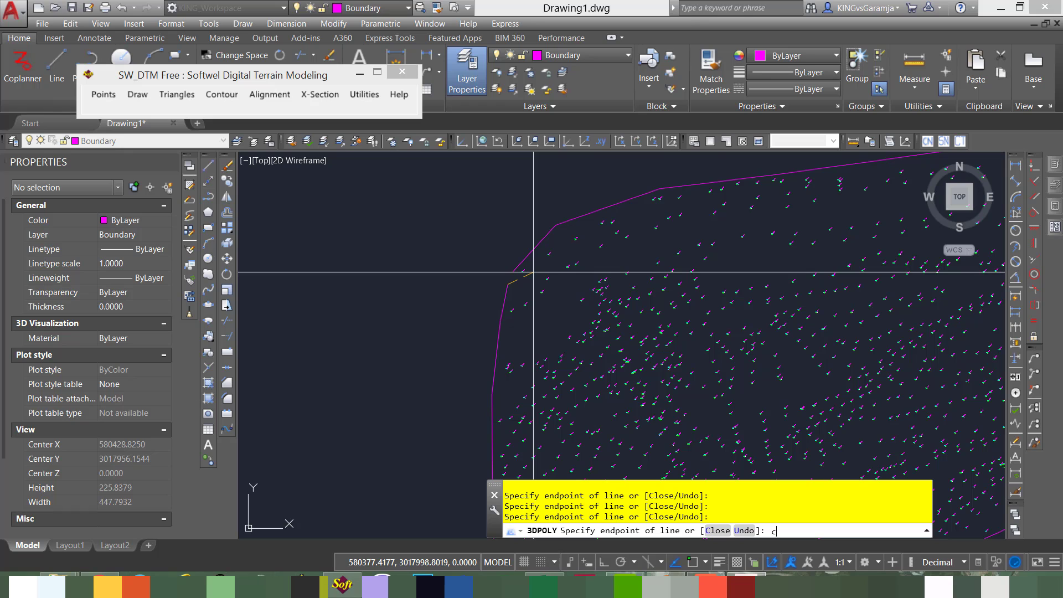
{"action": "key", "text": "Return"}
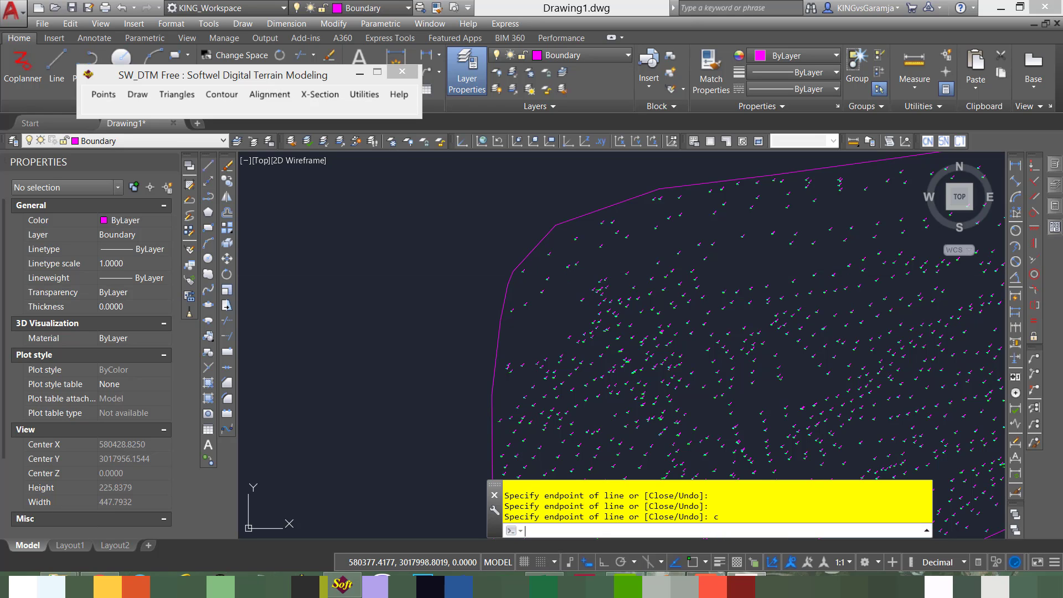
Step: Check the closed boundary around the whole survey area
{"action": "scroll", "coordinate": [429, 292], "scroll_direction": "down", "scroll_amount": 10}
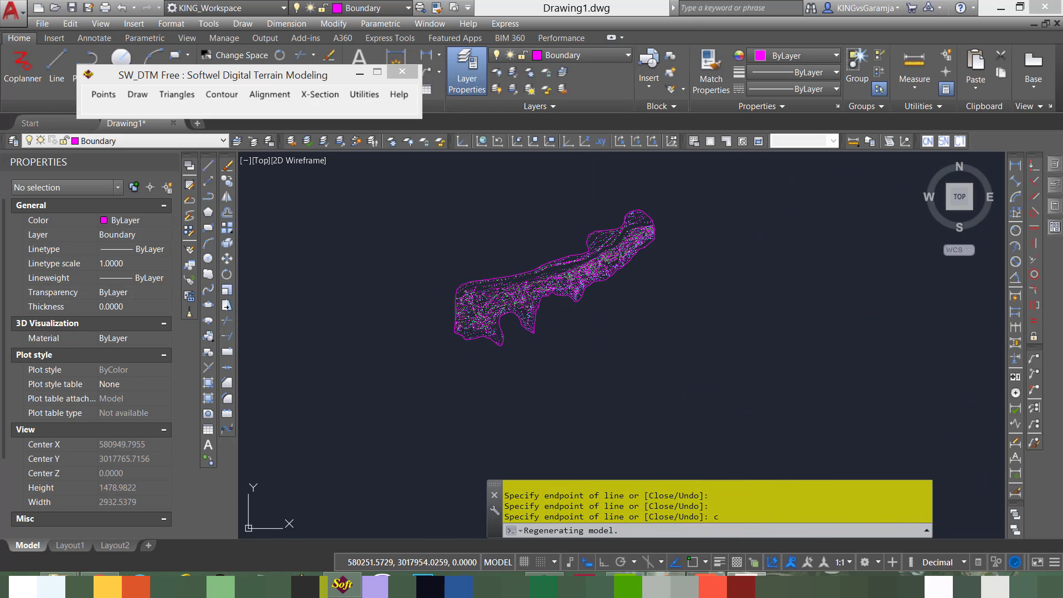
{"action": "scroll", "coordinate": [498, 380], "scroll_direction": "up", "scroll_amount": 8}
{"action": "scroll", "coordinate": [526, 372], "scroll_direction": "down", "scroll_amount": 3}
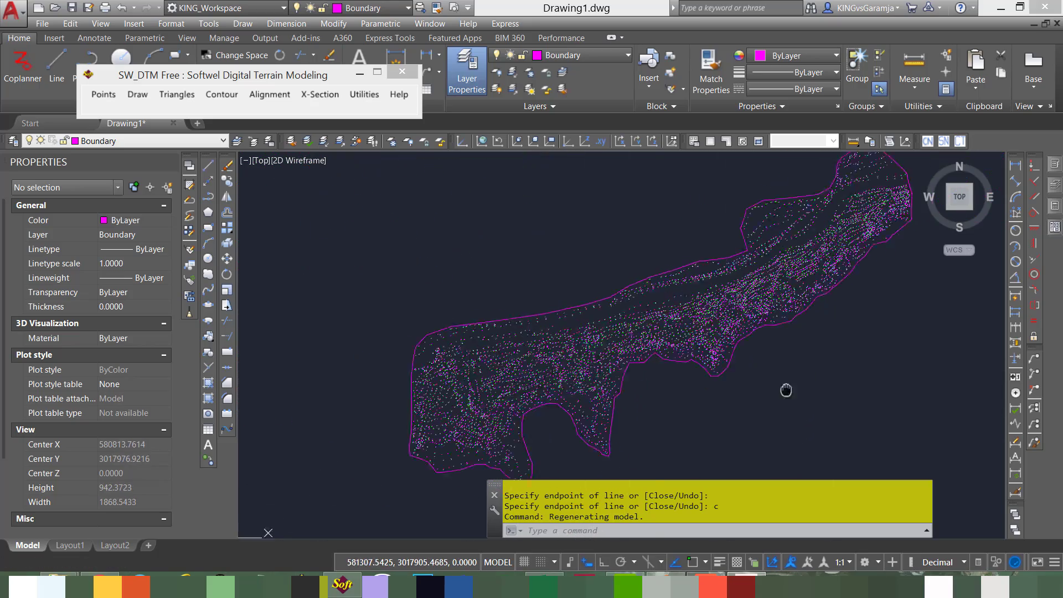
{"action": "middle_click_drag", "start_coordinate": [746, 379], "coordinate": [722, 379]}
{"action": "middle_click_drag", "start_coordinate": [626, 394], "coordinate": [643, 390]}
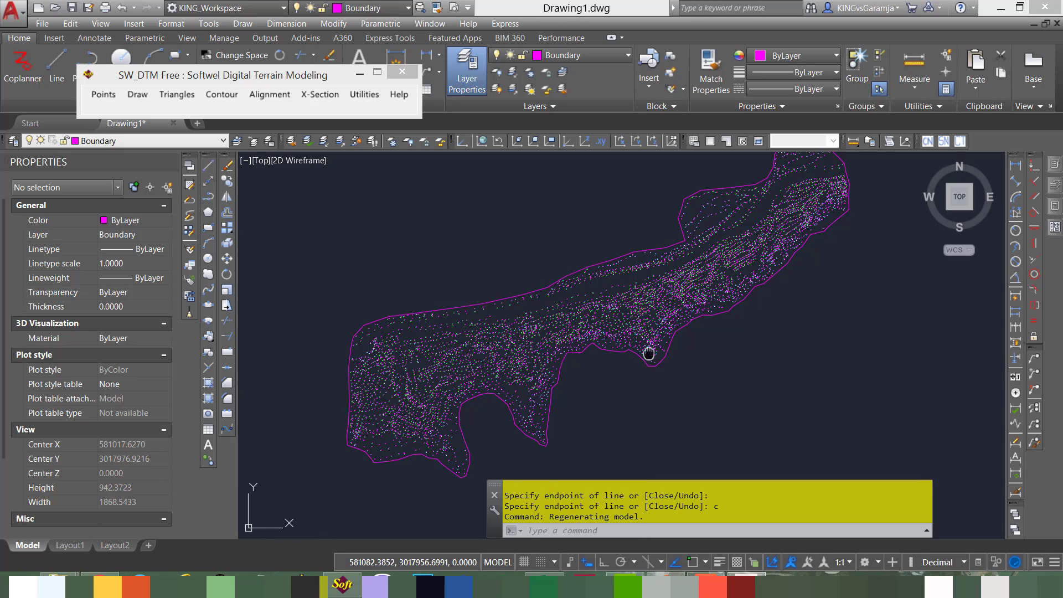
{"action": "middle_click_drag", "start_coordinate": [649, 353], "coordinate": [651, 380]}
{"action": "middle_click_drag", "start_coordinate": [615, 422], "coordinate": [611, 359]}
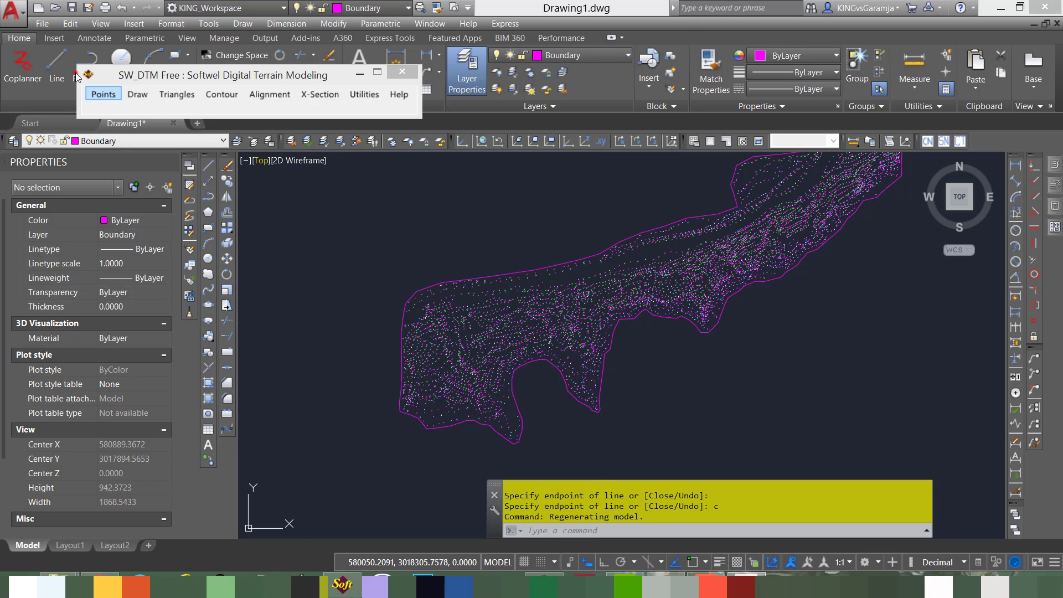
Step: Process the survey points together with the closed boundary and triangulate them again
{"action": "left_click", "coordinate": [95, 92]}
{"action": "left_click", "coordinate": [95, 92]}
{"action": "left_click", "coordinate": [158, 234]}
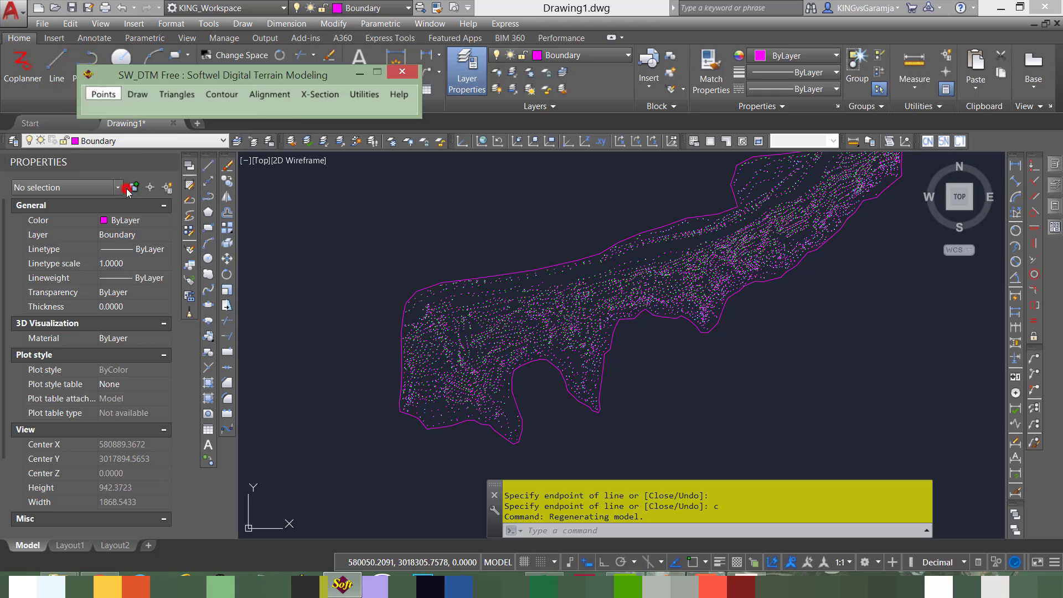
{"action": "left_click", "coordinate": [252, 357]}
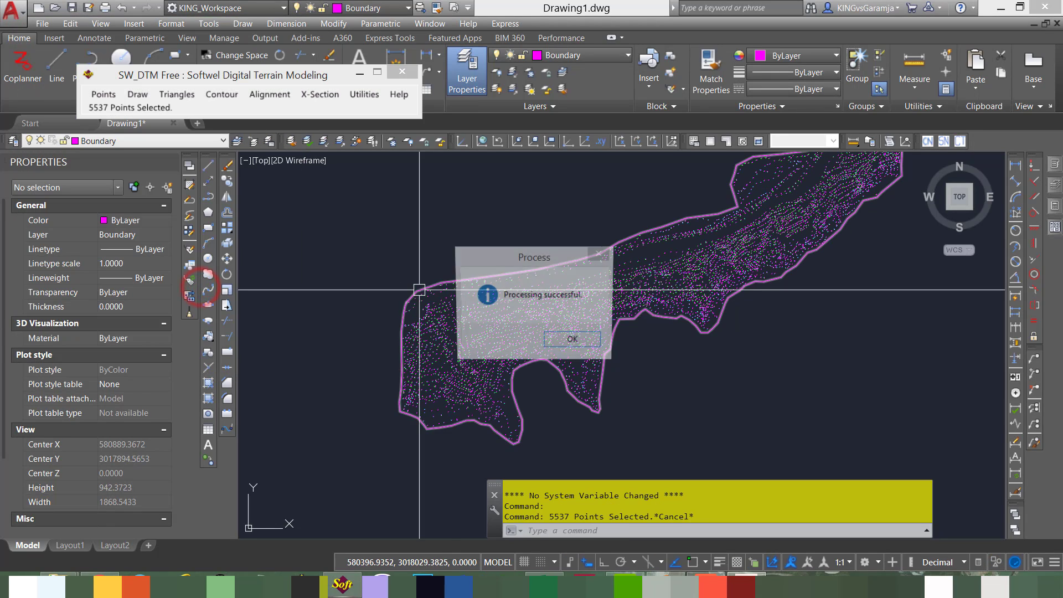
{"action": "left_click", "coordinate": [574, 342]}
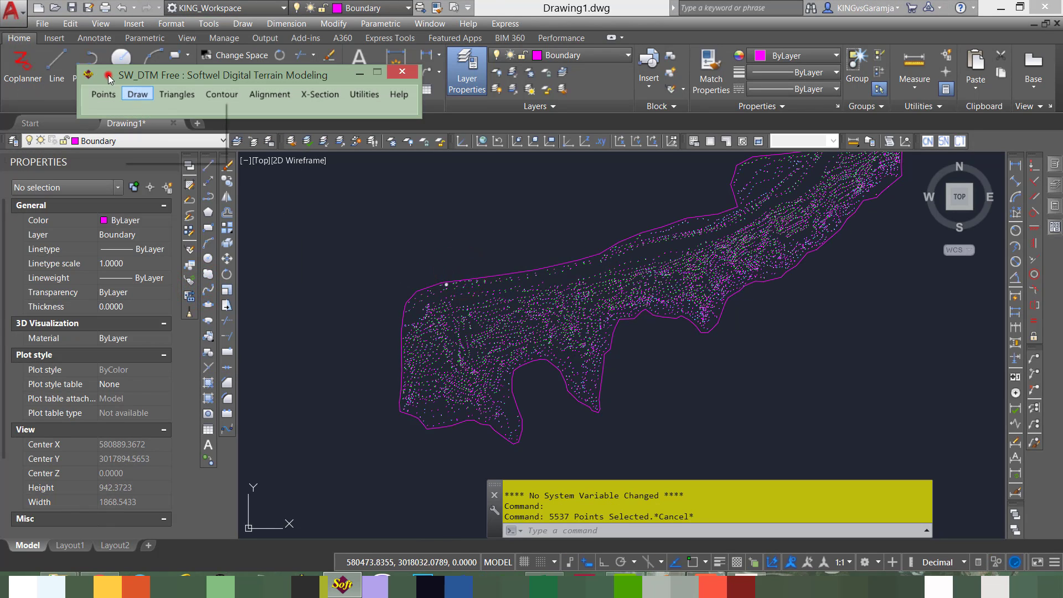
{"action": "left_click", "coordinate": [168, 95]}
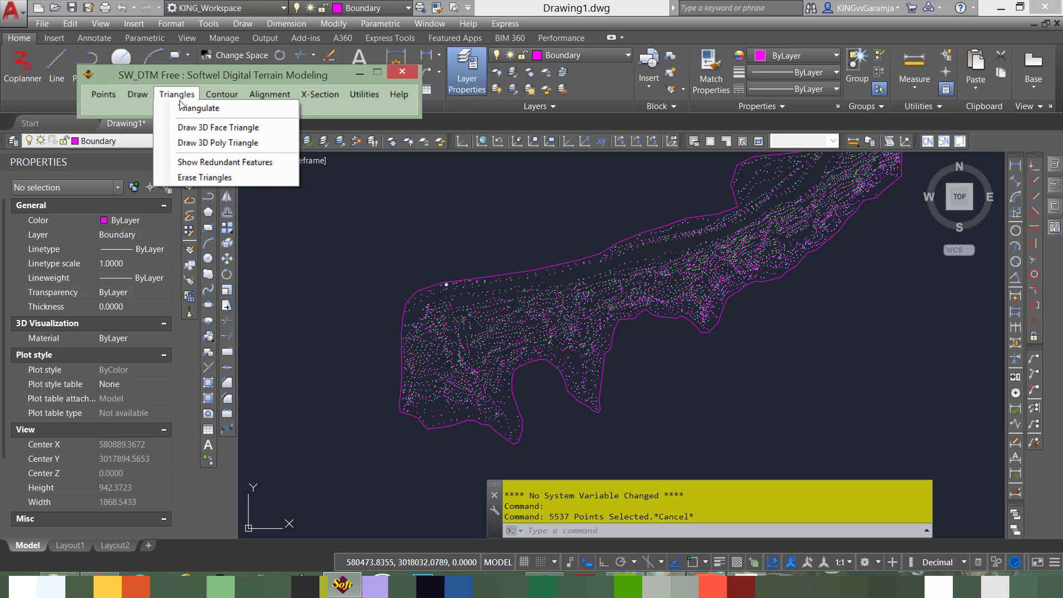
{"action": "left_click", "coordinate": [182, 108]}
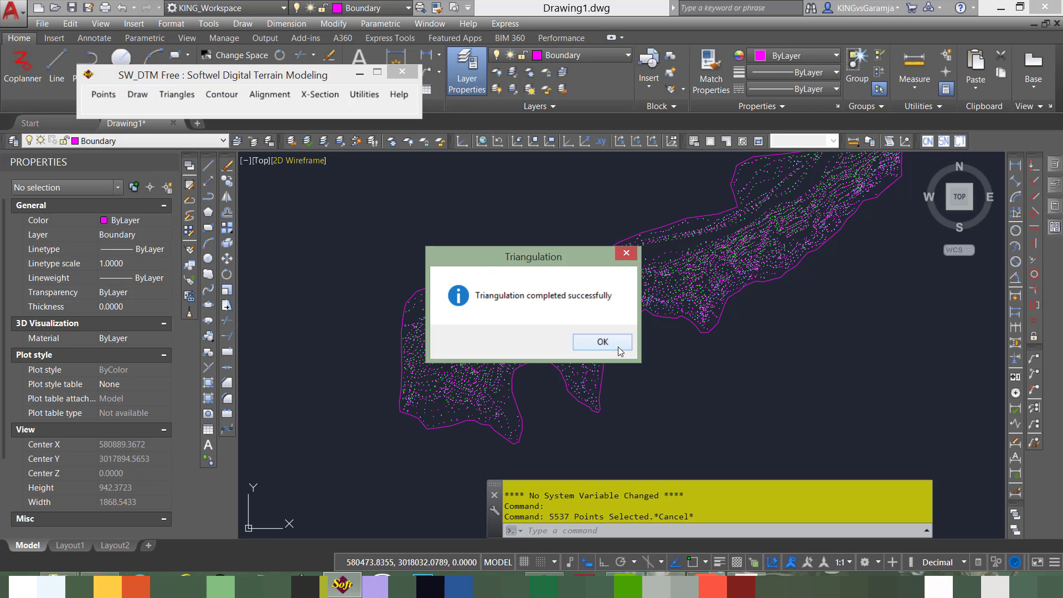
{"action": "left_click", "coordinate": [599, 341]}
Step: Draw rounded contours with interval 1.00, major contour 5.00, minimum distance 0.10 and rounding factor 1
{"action": "left_click", "coordinate": [136, 94]}
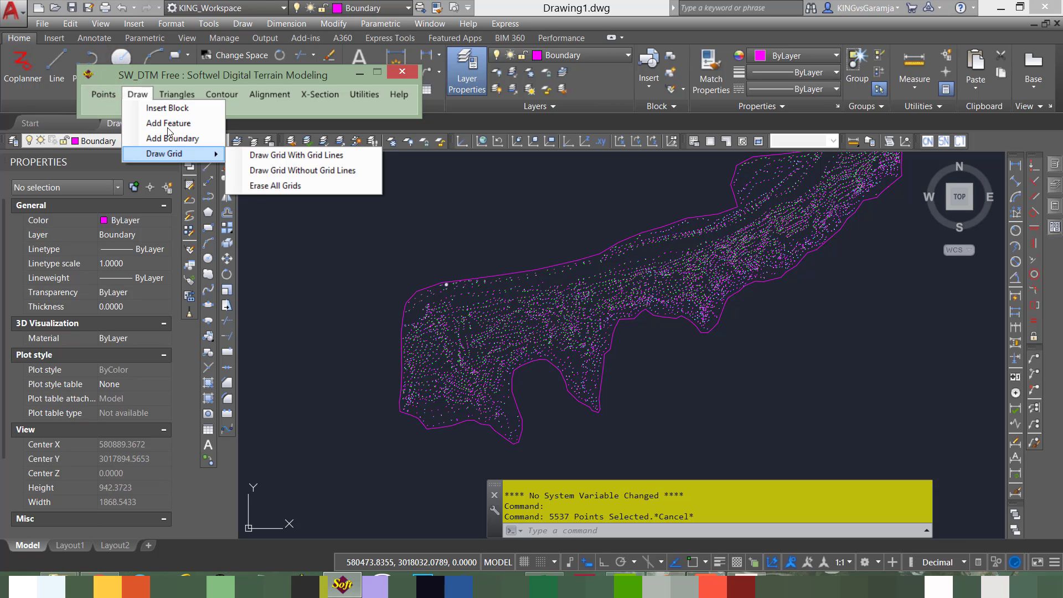
{"action": "mouse_move", "coordinate": [221, 95]}
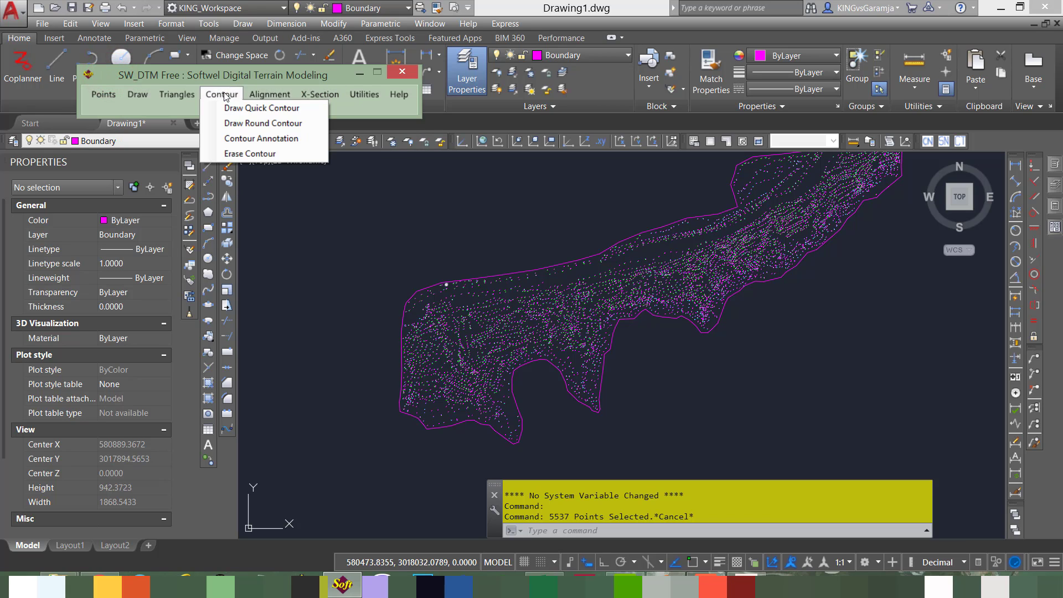
{"action": "left_click", "coordinate": [254, 123]}
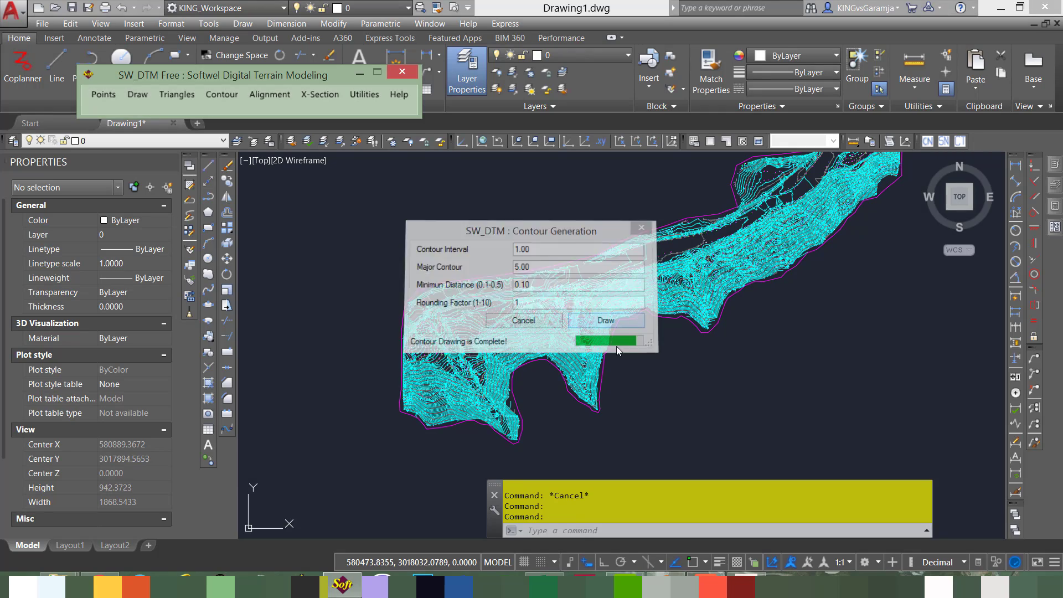
Step: Inspect the contours from the northeastern end to the southwestern spurs, comparing their extent with the boundary
{"action": "scroll", "coordinate": [640, 376], "scroll_direction": "up", "scroll_amount": 10}
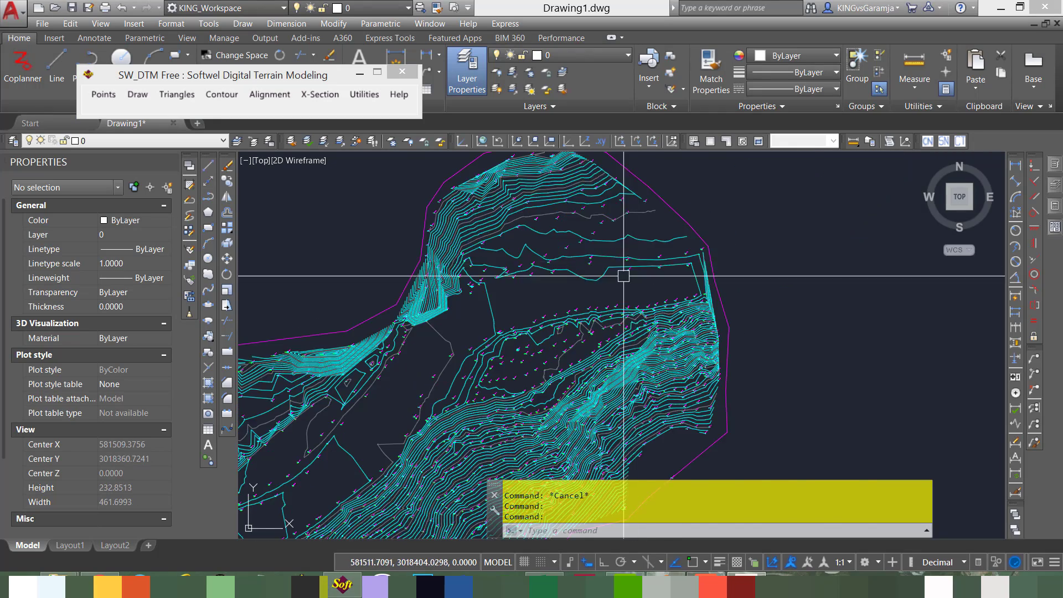
{"action": "scroll", "coordinate": [472, 387], "scroll_direction": "down", "scroll_amount": 8}
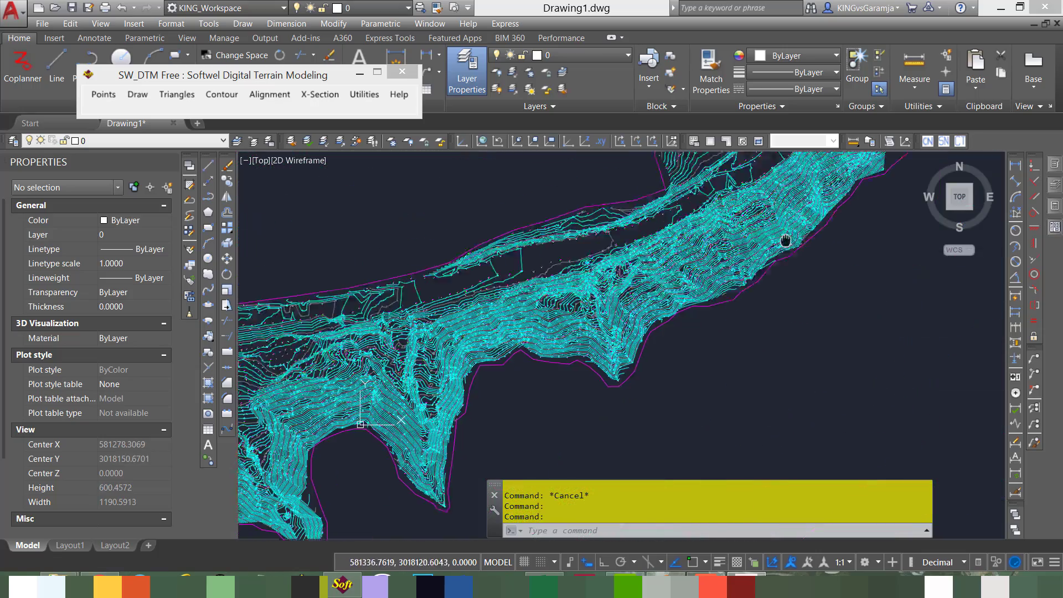
{"action": "scroll", "coordinate": [487, 361], "scroll_direction": "up", "scroll_amount": 4}
{"action": "middle_click_drag", "start_coordinate": [487, 360], "coordinate": [659, 275]}
{"action": "middle_click_drag", "start_coordinate": [708, 332], "coordinate": [792, 242]}
{"action": "scroll", "coordinate": [786, 246], "scroll_direction": "down", "scroll_amount": 5}
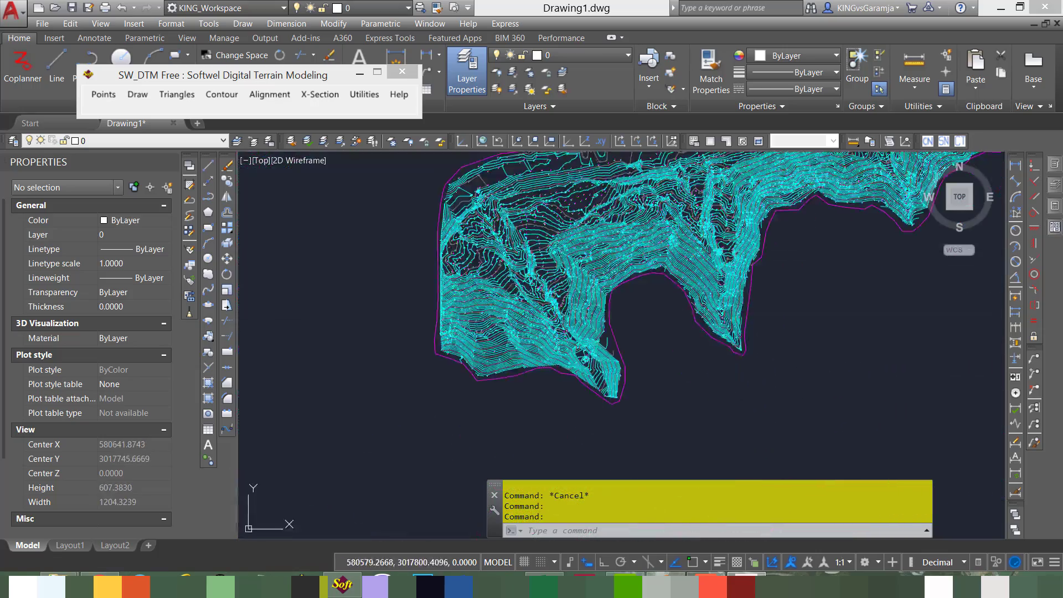
{"action": "middle_click_drag", "start_coordinate": [593, 206], "coordinate": [633, 287]}
{"action": "middle_click_drag", "start_coordinate": [835, 252], "coordinate": [605, 332]}
{"action": "middle_click_drag", "start_coordinate": [819, 216], "coordinate": [590, 368]}
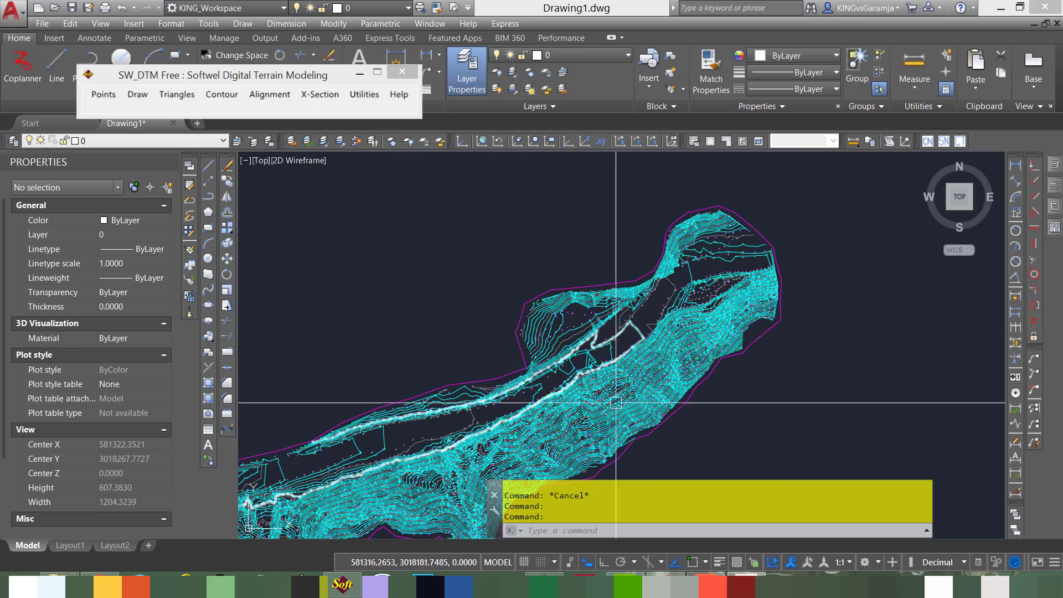
Step: Examine the contour lines closely on the northeastern part of the slope, including their shape near the boundary
{"action": "scroll", "coordinate": [614, 399], "scroll_direction": "up", "scroll_amount": 8}
{"action": "scroll", "coordinate": [615, 389], "scroll_direction": "down", "scroll_amount": 5}
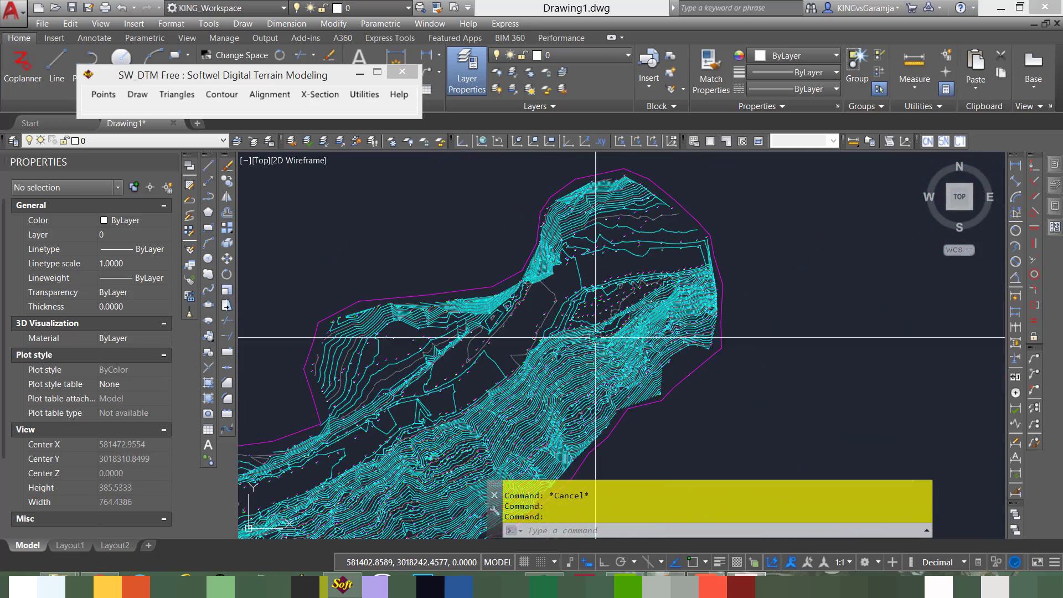
{"action": "scroll", "coordinate": [599, 302], "scroll_direction": "up", "scroll_amount": 3}
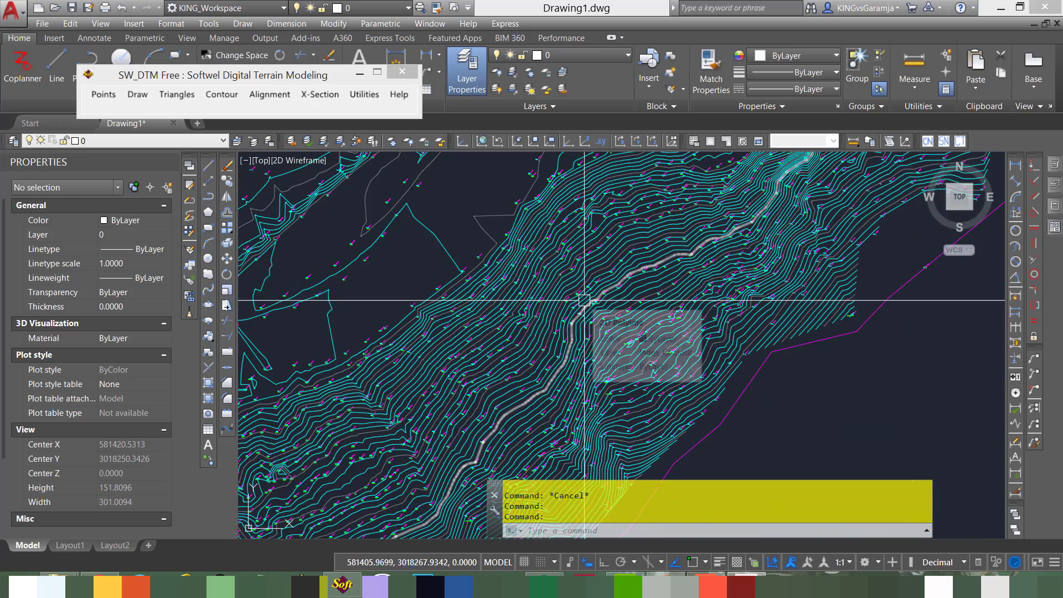
{"action": "middle_click_drag", "start_coordinate": [580, 300], "coordinate": [669, 292]}
{"action": "scroll", "coordinate": [600, 325], "scroll_direction": "down", "scroll_amount": 4}
{"action": "middle_click_drag", "start_coordinate": [600, 325], "coordinate": [603, 302]}
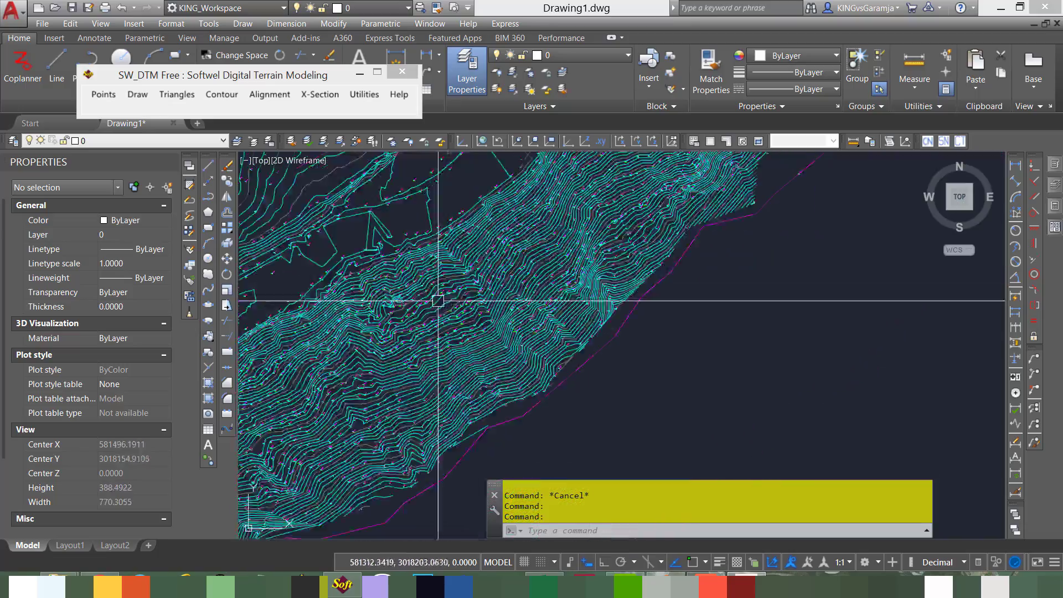
{"action": "scroll", "coordinate": [415, 332], "scroll_direction": "up", "scroll_amount": 3}
{"action": "mouse_move", "coordinate": [415, 335]}
{"action": "middle_mouse_down"}
{"action": "mouse_move", "coordinate": [541, 270]}
{"action": "mouse_move", "coordinate": [422, 420]}
{"action": "middle_mouse_up"}
{"action": "middle_click_drag", "start_coordinate": [520, 337], "coordinate": [441, 451]}
{"action": "middle_click_drag", "start_coordinate": [609, 352], "coordinate": [389, 408]}
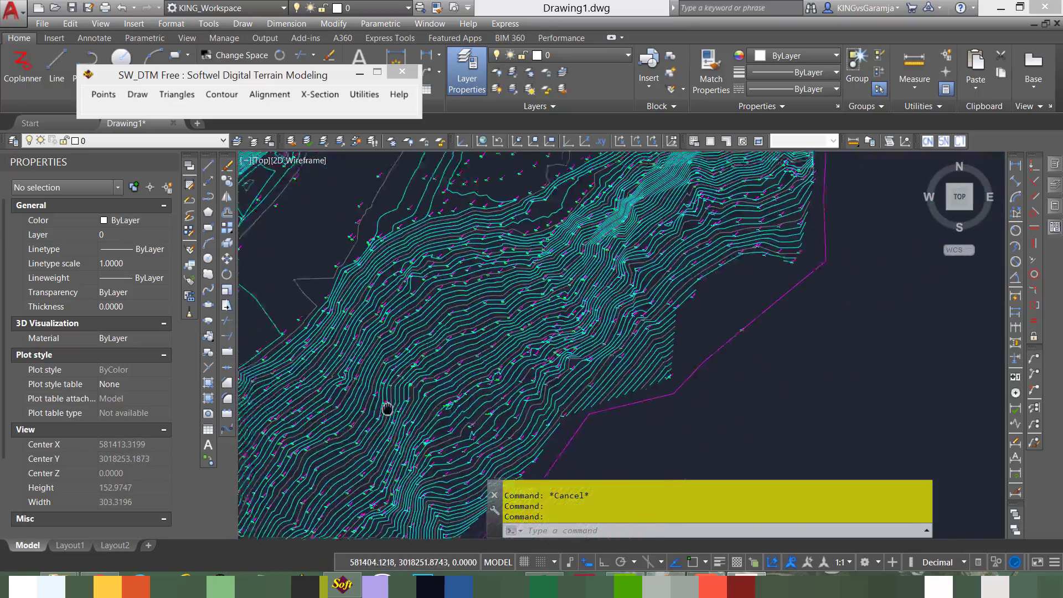
{"action": "mouse_move", "coordinate": [416, 362]}
{"action": "middle_mouse_down"}
{"action": "mouse_move", "coordinate": [471, 372]}
{"action": "mouse_move", "coordinate": [618, 301]}
{"action": "middle_mouse_up"}
{"action": "scroll", "coordinate": [600, 334], "scroll_direction": "down", "scroll_amount": 2}
{"action": "middle_click_drag", "start_coordinate": [525, 376], "coordinate": [475, 313]}
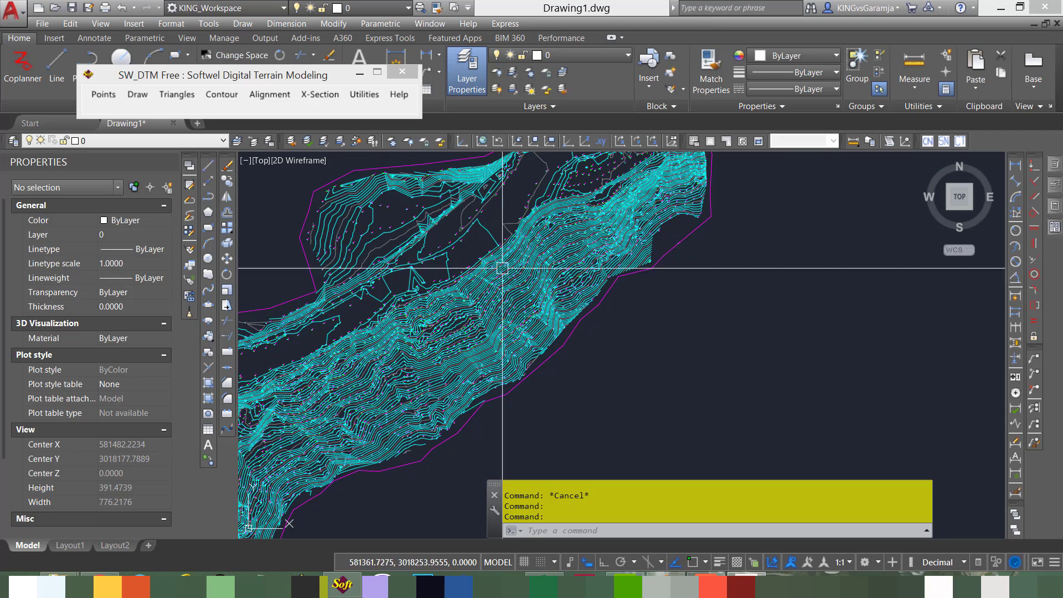
{"action": "scroll", "coordinate": [519, 258], "scroll_direction": "up", "scroll_amount": 1}
{"action": "middle_click_drag", "start_coordinate": [605, 234], "coordinate": [570, 281]}
{"action": "middle_click_drag", "start_coordinate": [637, 322], "coordinate": [593, 311]}
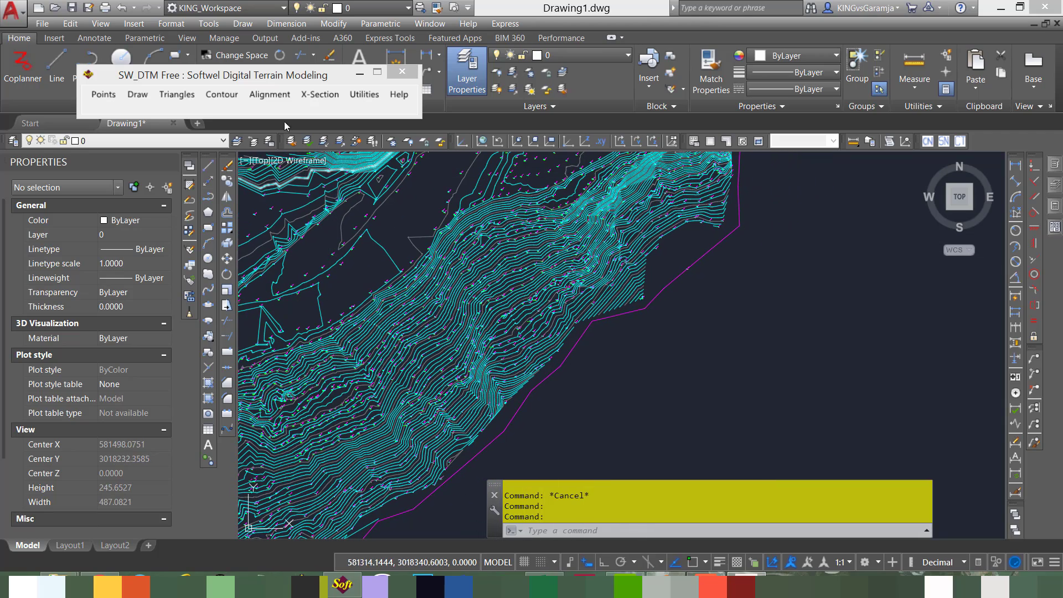
Step: Draw the alignment as a multi-segment polyline along the slope, from the northeastern contours southwestward to just before the southwestern spurs
{"action": "left_click", "coordinate": [270, 94]}
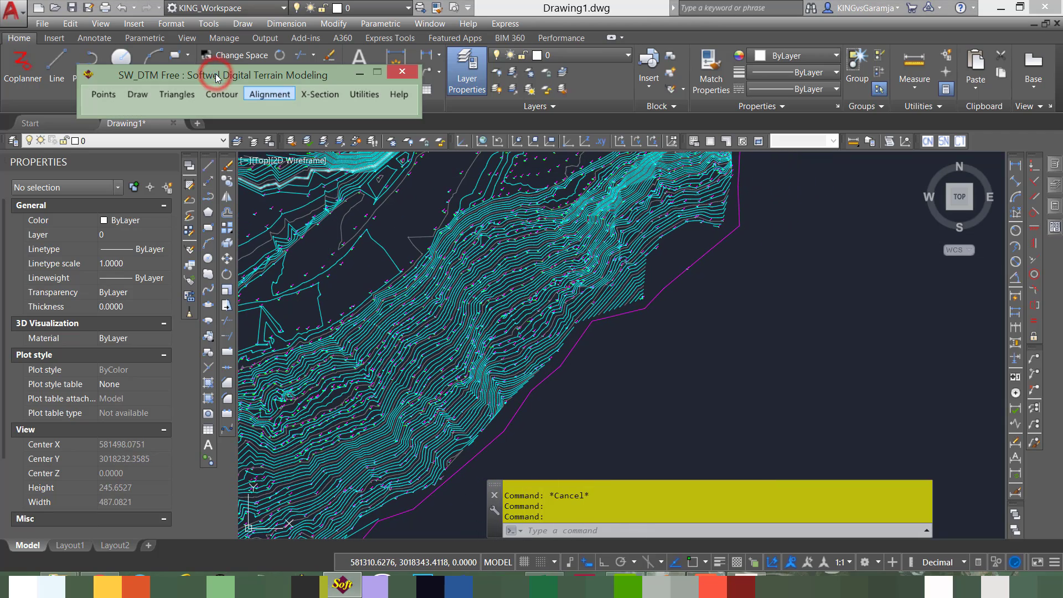
{"action": "left_click", "coordinate": [216, 77]}
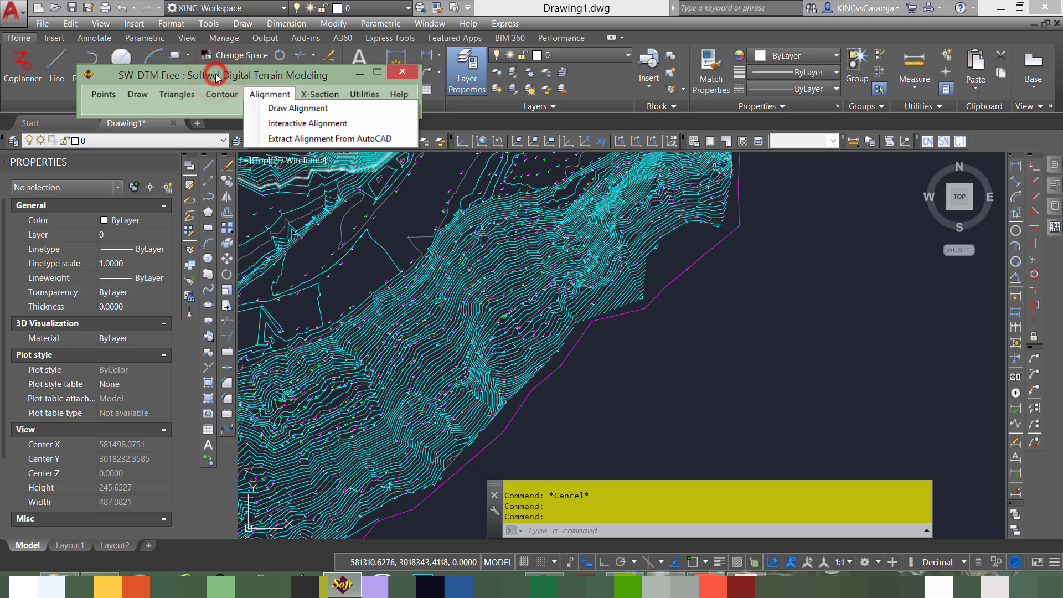
{"action": "left_click", "coordinate": [267, 108]}
{"action": "mouse_move", "coordinate": [534, 265]}
{"action": "middle_mouse_down"}
{"action": "mouse_move", "coordinate": [614, 317]}
{"action": "mouse_move", "coordinate": [616, 306]}
{"action": "middle_mouse_up"}
{"action": "left_click", "coordinate": [628, 273]}
{"action": "middle_click_drag", "start_coordinate": [528, 371], "coordinate": [611, 276]}
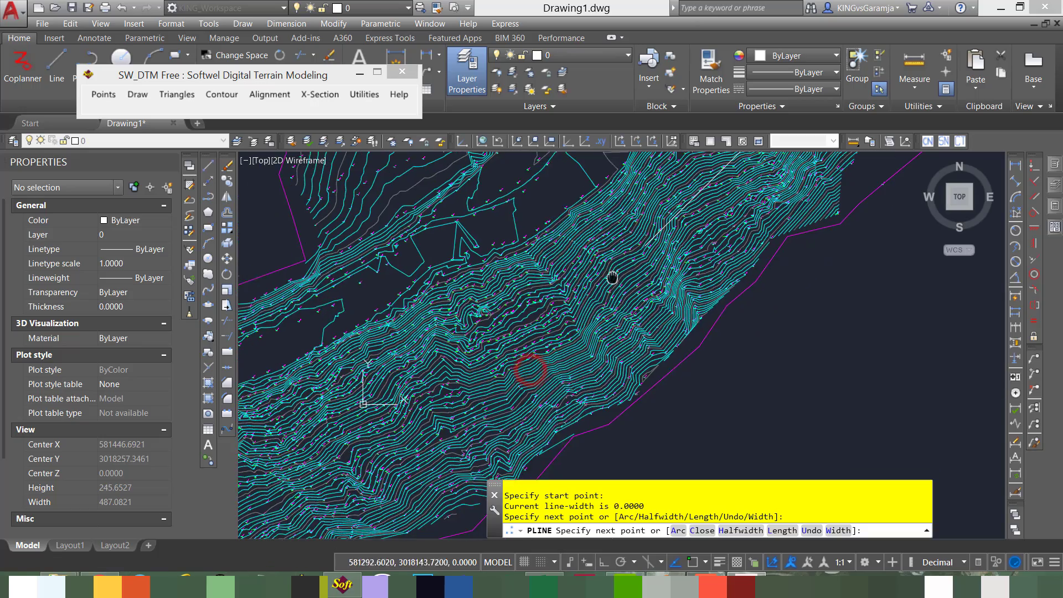
{"action": "left_click", "coordinate": [546, 312]}
{"action": "left_click", "coordinate": [451, 392]}
{"action": "middle_click_drag", "start_coordinate": [372, 405], "coordinate": [640, 291]}
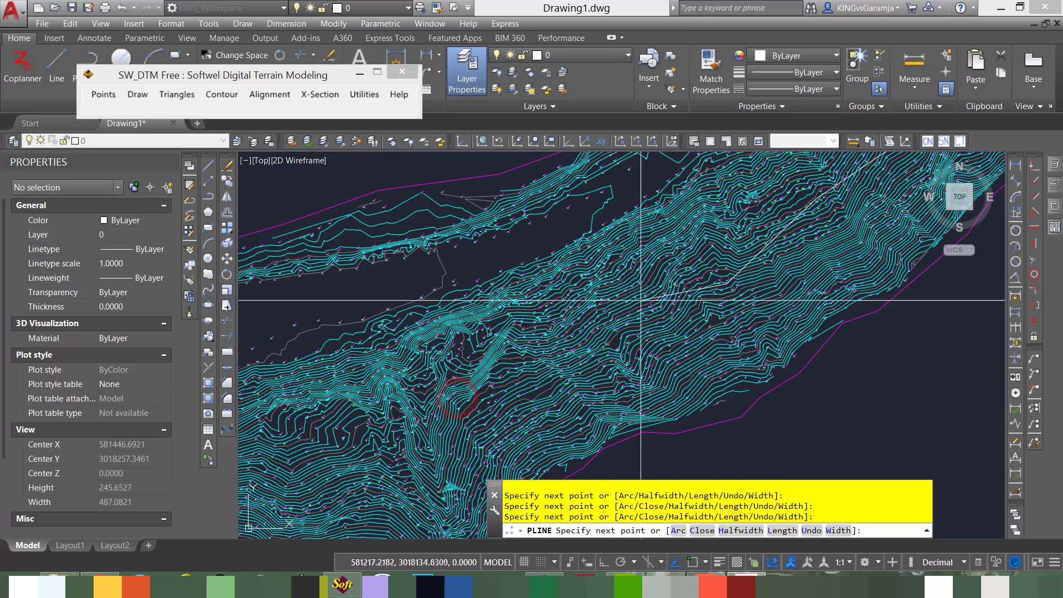
{"action": "left_click", "coordinate": [624, 308]}
{"action": "left_click", "coordinate": [460, 359]}
{"action": "middle_click_drag", "start_coordinate": [282, 490], "coordinate": [446, 381]}
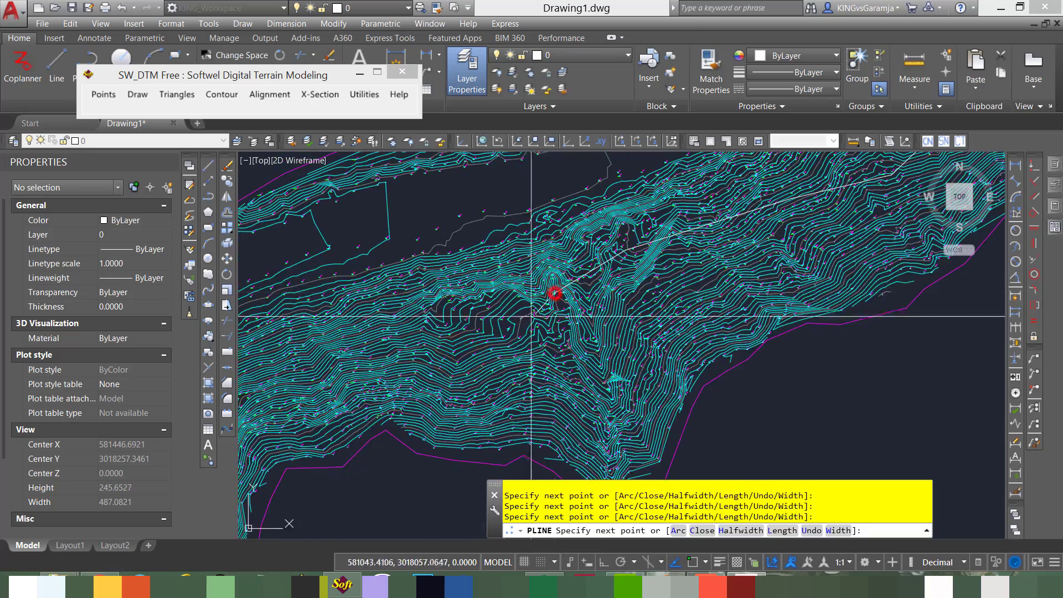
{"action": "middle_click_drag", "start_coordinate": [527, 325], "coordinate": [598, 301]}
{"action": "left_click", "coordinate": [533, 302]}
{"action": "middle_click_drag", "start_coordinate": [427, 323], "coordinate": [665, 317]}
{"action": "left_click", "coordinate": [528, 370]}
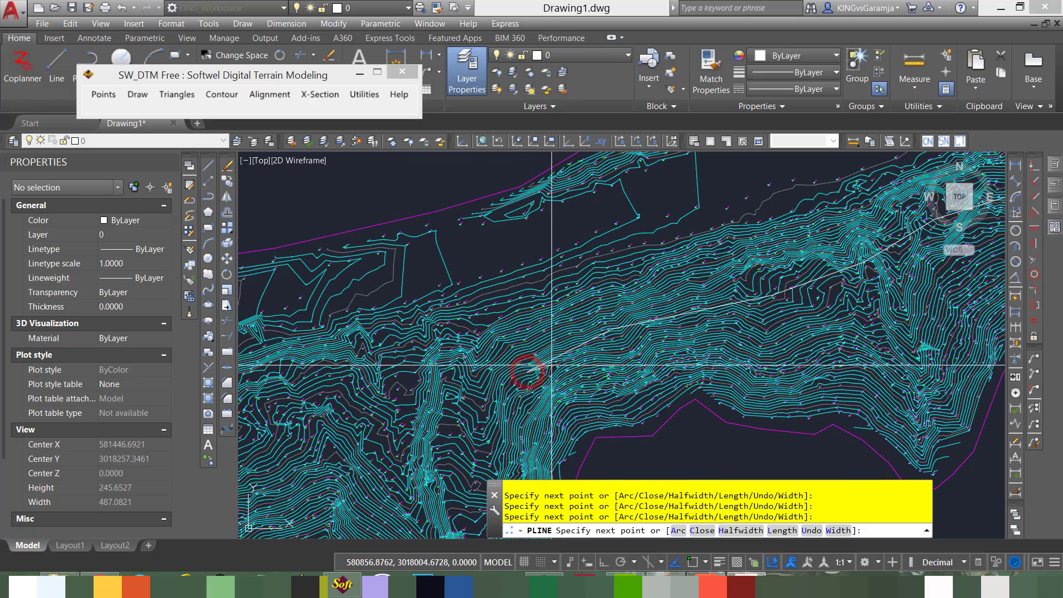
{"action": "mouse_move", "coordinate": [551, 366]}
{"action": "middle_mouse_down"}
{"action": "mouse_move", "coordinate": [495, 385]}
{"action": "mouse_move", "coordinate": [496, 337]}
{"action": "middle_mouse_up"}
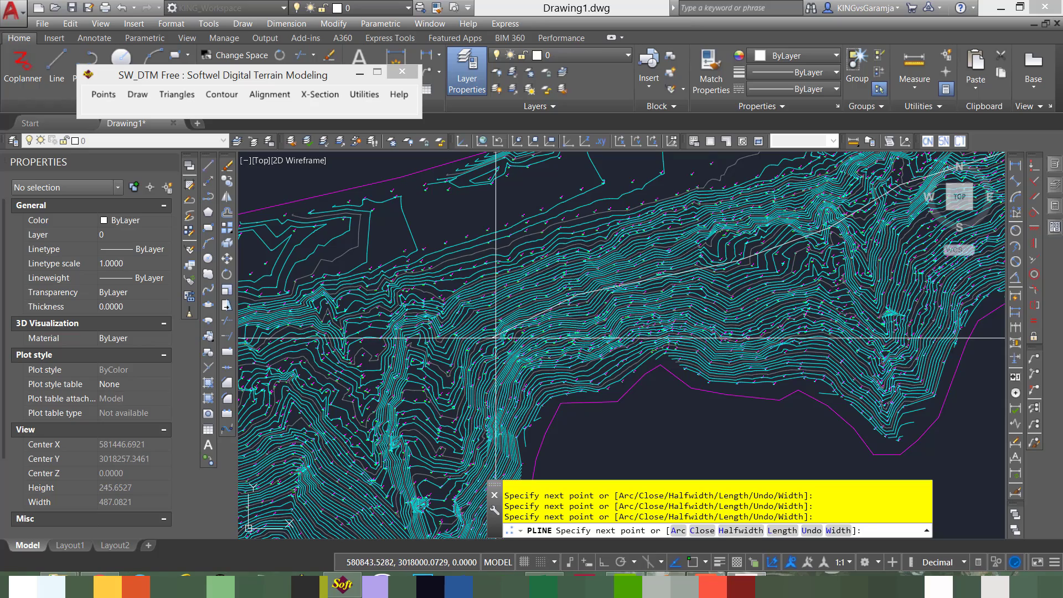
{"action": "key", "text": "Return"}
Step: Inspect the whole alignment on the terrain and examine its northeastern starting point among the contours closely
{"action": "scroll", "coordinate": [486, 346], "scroll_direction": "down", "scroll_amount": 6}
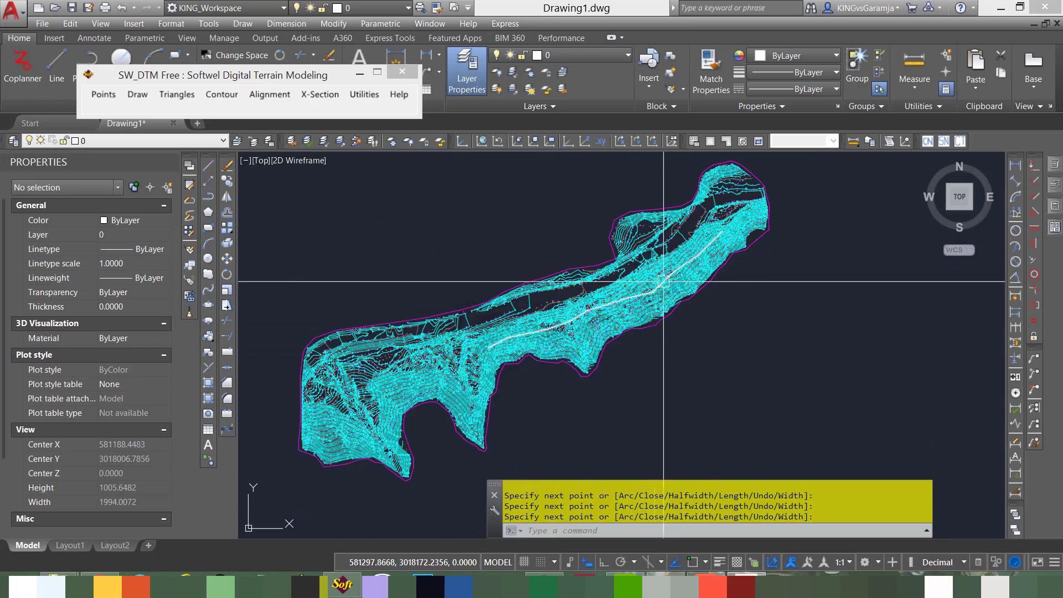
{"action": "scroll", "coordinate": [664, 280], "scroll_direction": "up", "scroll_amount": 4}
{"action": "middle_click_drag", "start_coordinate": [722, 235], "coordinate": [515, 431]}
{"action": "scroll", "coordinate": [603, 332], "scroll_direction": "up", "scroll_amount": 6}
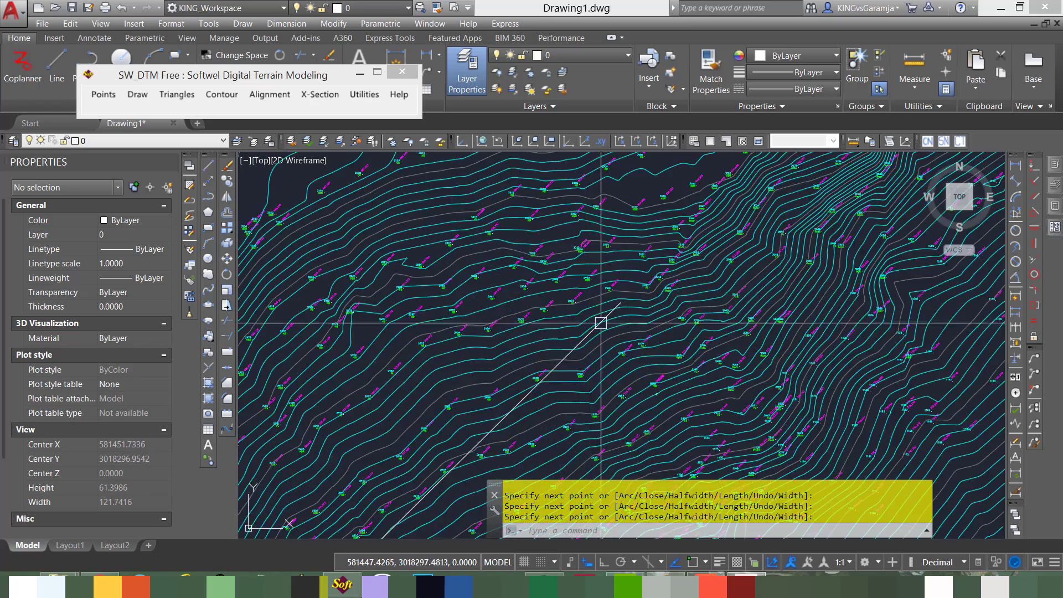
{"action": "middle_click_drag", "start_coordinate": [600, 321], "coordinate": [505, 304]}
{"action": "scroll", "coordinate": [506, 304], "scroll_direction": "up", "scroll_amount": 3}
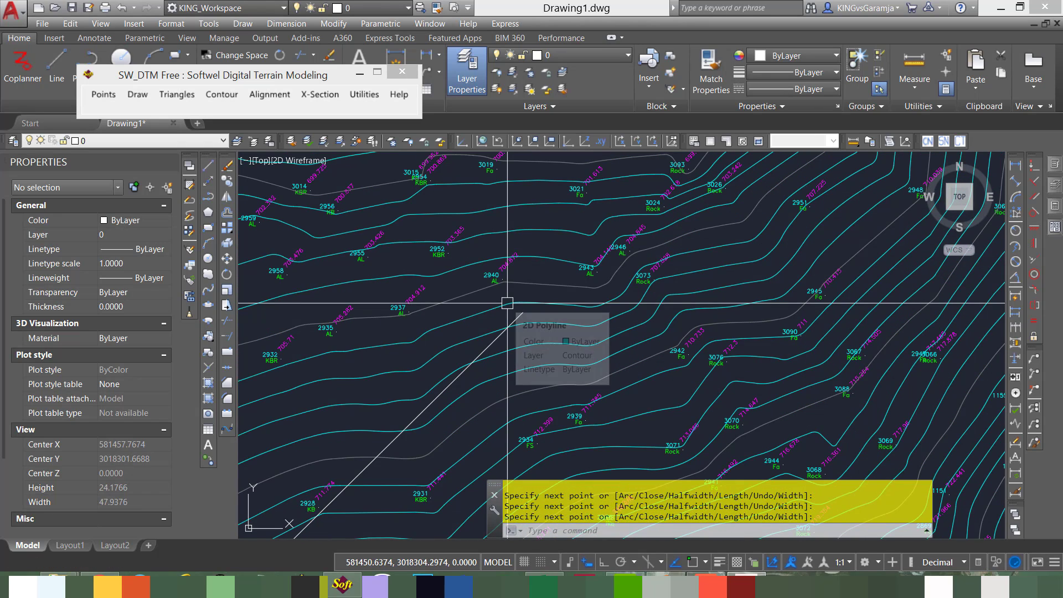
{"action": "scroll", "coordinate": [457, 274], "scroll_direction": "up", "scroll_amount": 1}
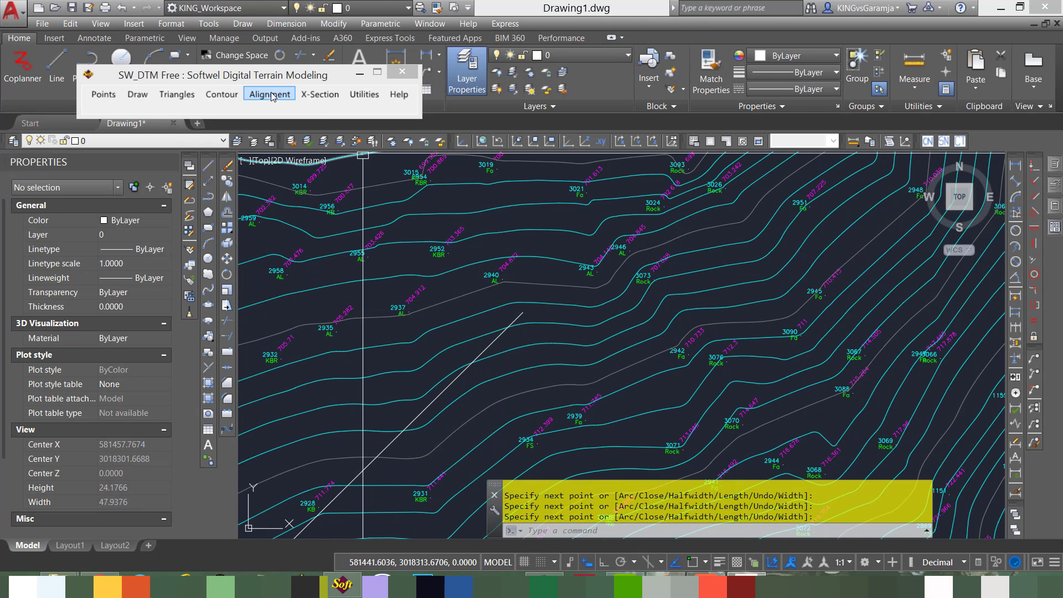
Step: Select the contour just north of the alignment's start to check its elevation, and clear the selection
{"action": "left_click", "coordinate": [254, 75]}
{"action": "left_click", "coordinate": [317, 95]}
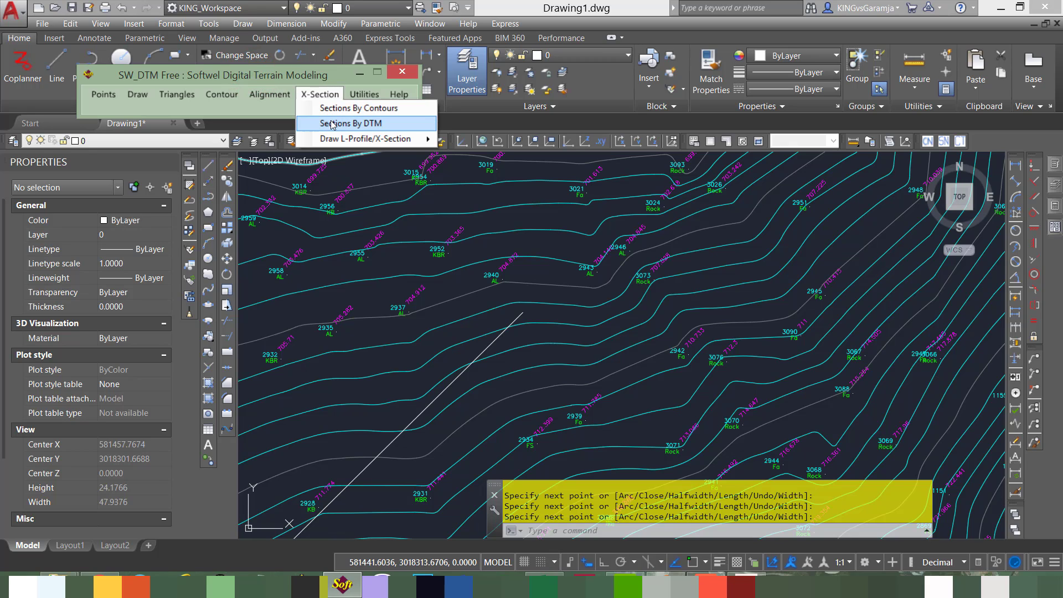
{"action": "left_click", "coordinate": [576, 275]}
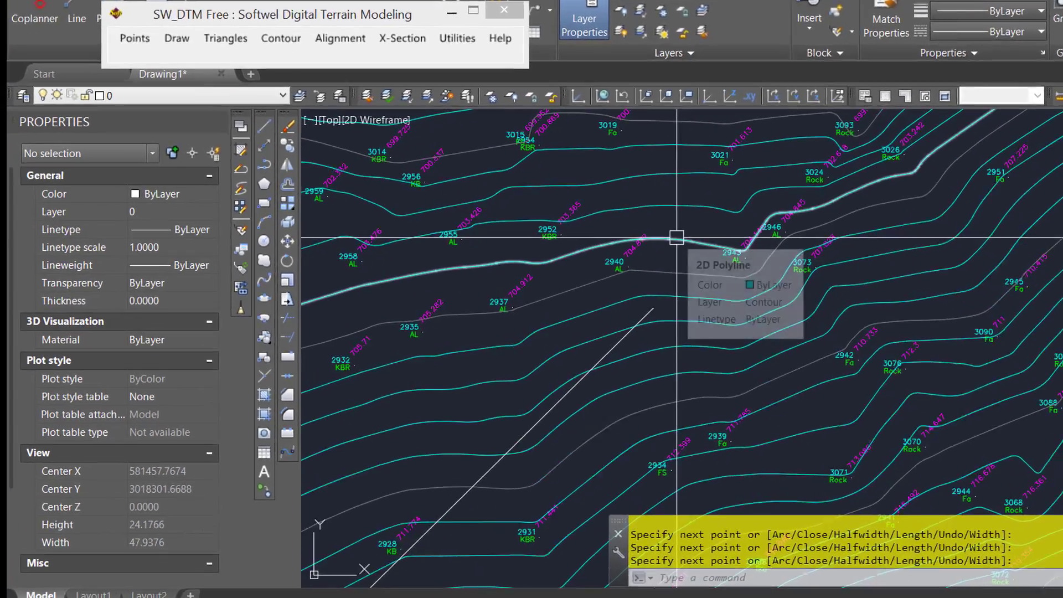
{"action": "left_click", "coordinate": [541, 255]}
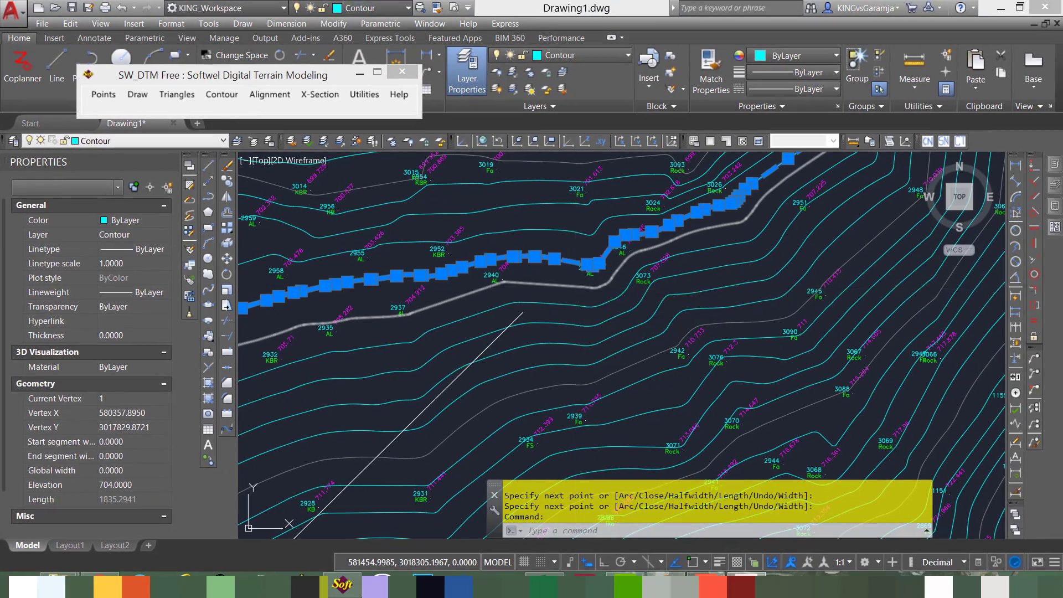
{"action": "key", "text": "Escape"}
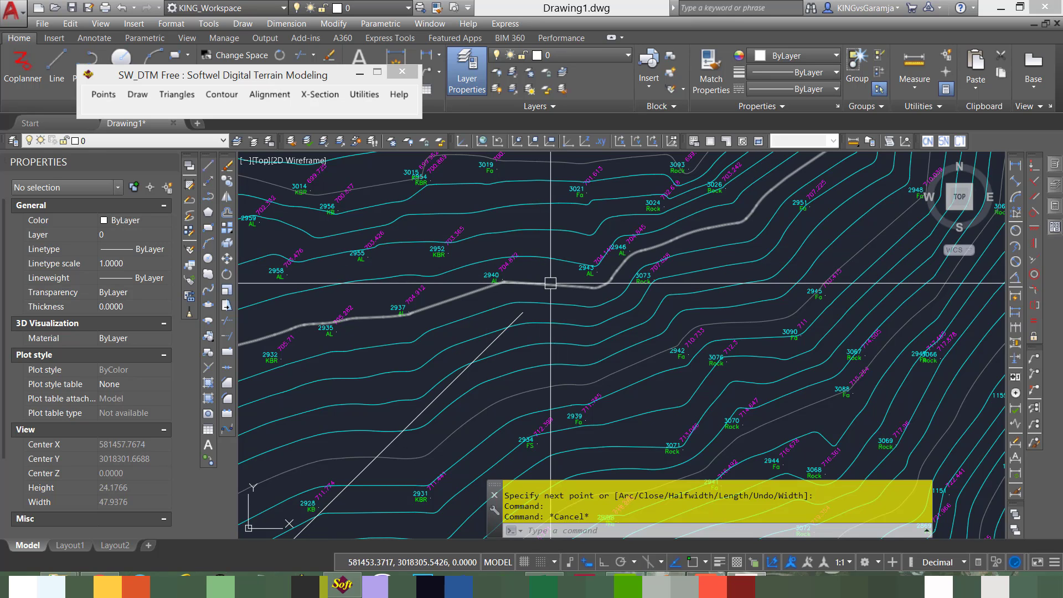
Step: Examine the contour lines and survey point levels around the alignment's northeastern start
{"action": "middle_click_drag", "start_coordinate": [550, 281], "coordinate": [543, 337]}
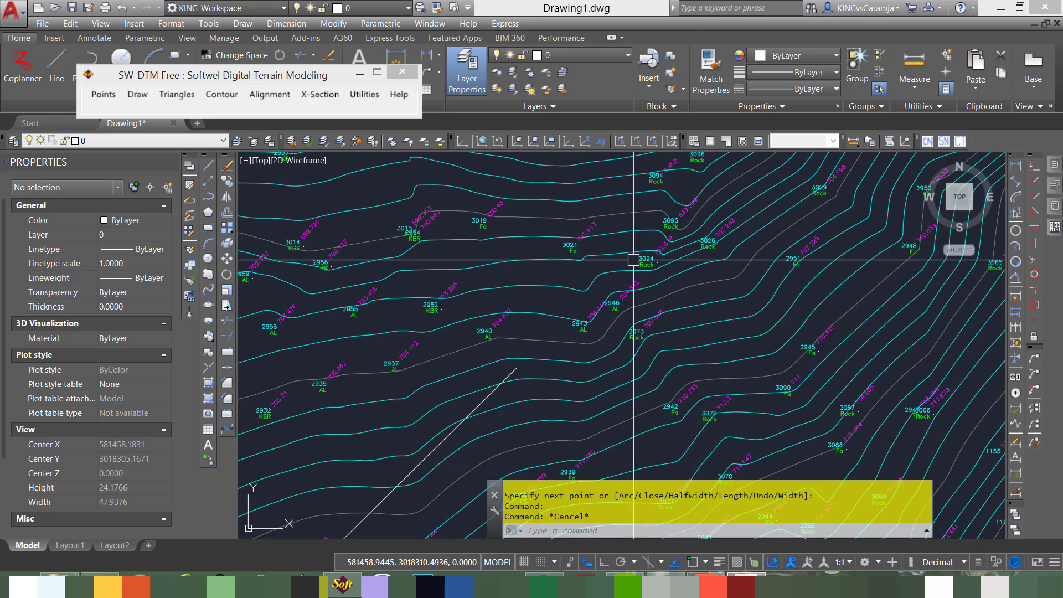
{"action": "scroll", "coordinate": [546, 367], "scroll_direction": "down", "scroll_amount": 4}
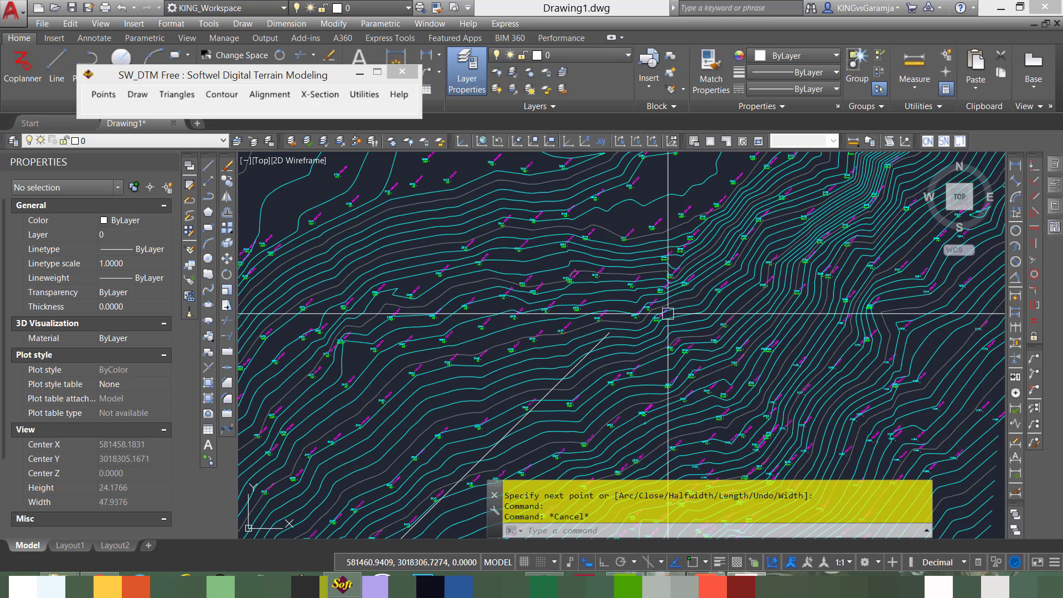
{"action": "scroll", "coordinate": [540, 346], "scroll_direction": "up", "scroll_amount": 6}
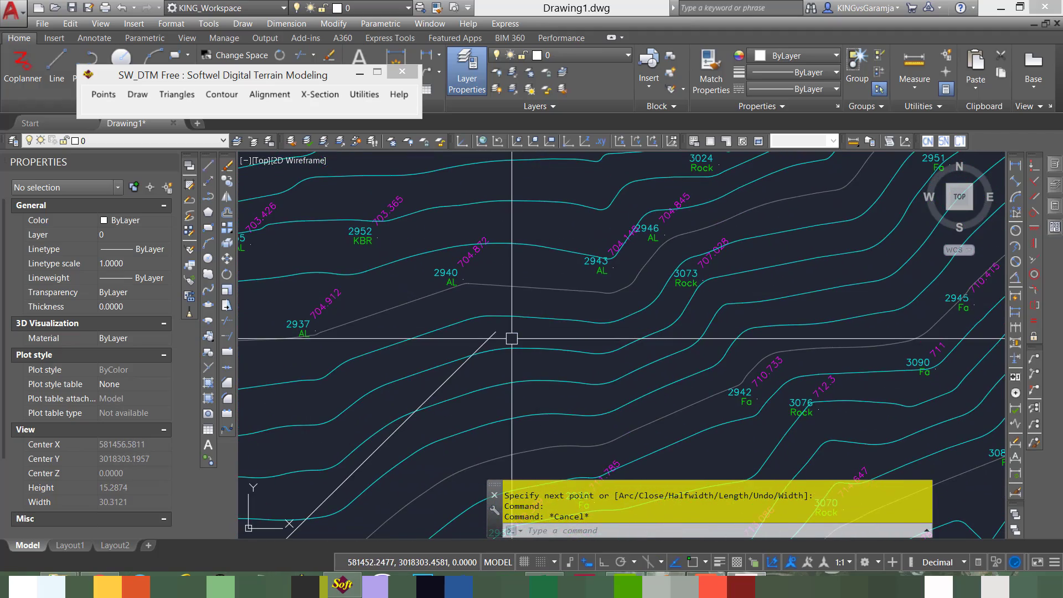
{"action": "scroll", "coordinate": [512, 338], "scroll_direction": "down", "scroll_amount": 4}
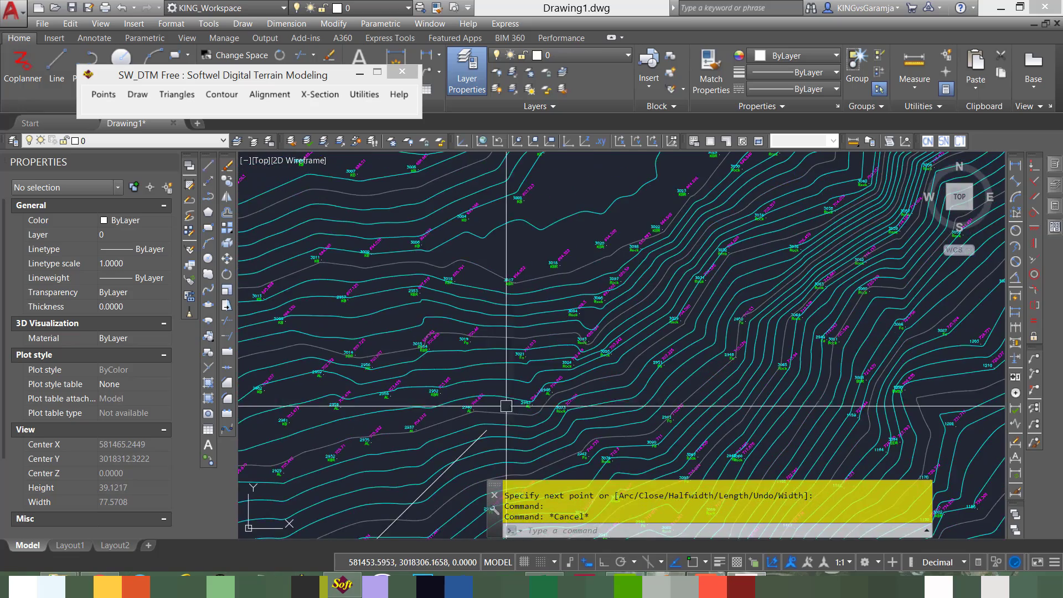
{"action": "scroll", "coordinate": [484, 280], "scroll_direction": "up", "scroll_amount": 4}
{"action": "mouse_move", "coordinate": [460, 290]}
{"action": "middle_mouse_down"}
{"action": "mouse_move", "coordinate": [515, 319]}
{"action": "mouse_move", "coordinate": [569, 326]}
{"action": "middle_mouse_up"}
{"action": "middle_click_drag", "start_coordinate": [496, 314], "coordinate": [564, 319]}
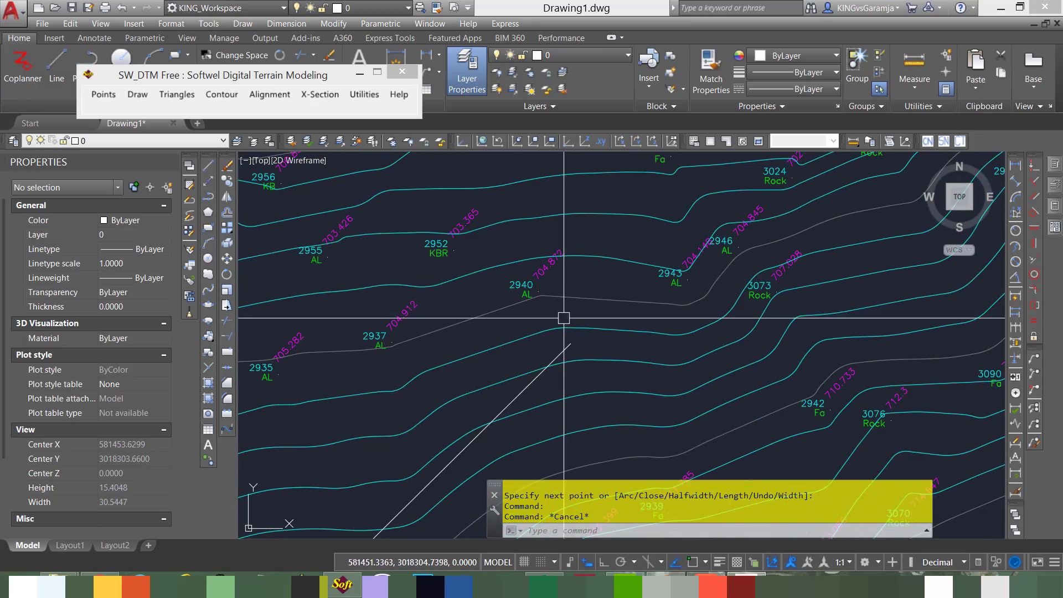
Step: Start Sections By DTM and set the mode to L-Profile and X-Section
{"action": "left_click", "coordinate": [320, 94]}
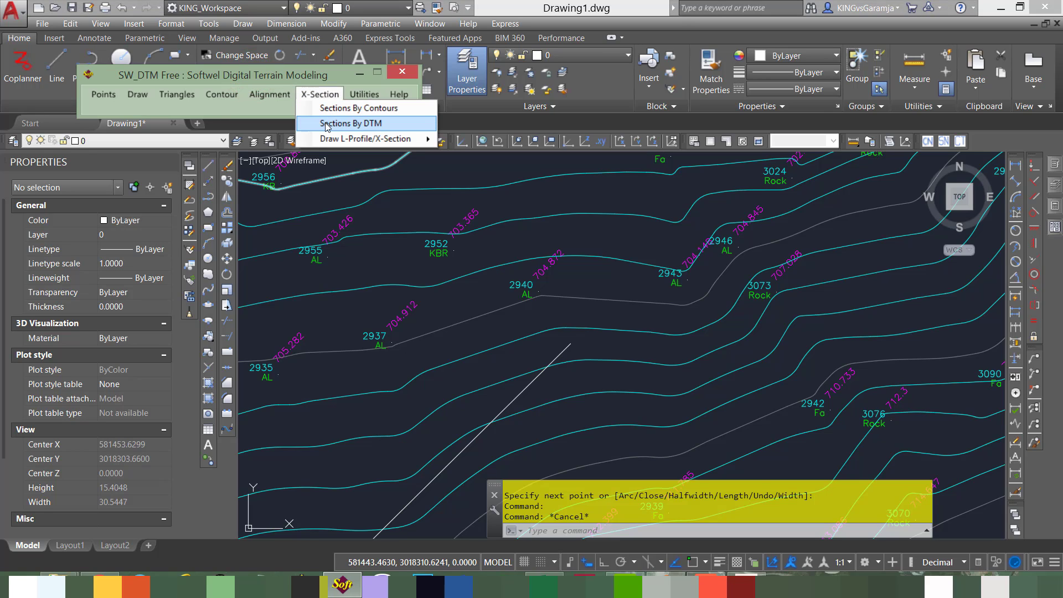
{"action": "left_click", "coordinate": [262, 102]}
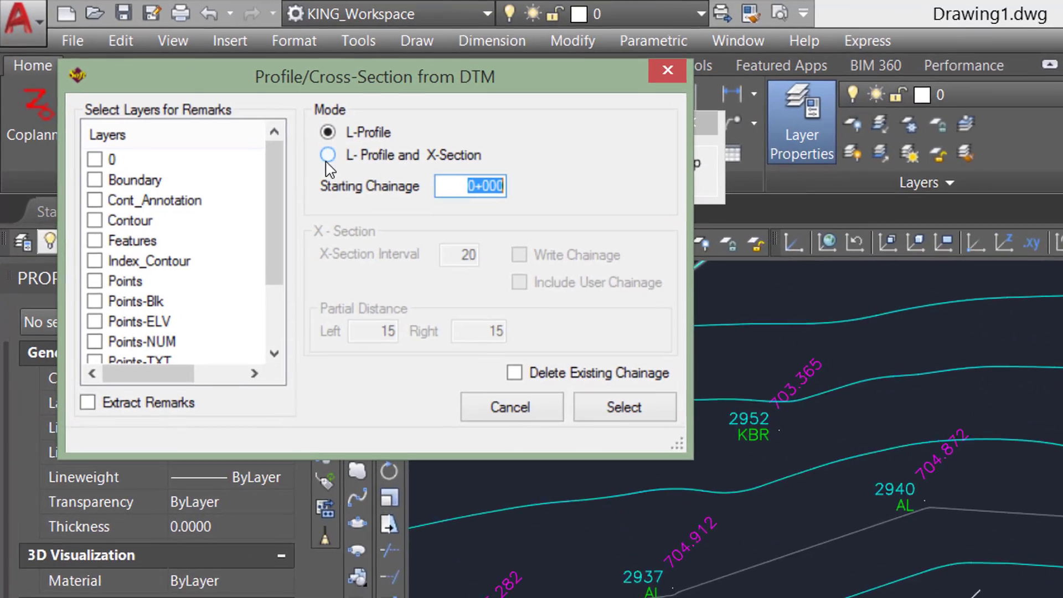
{"action": "left_click", "coordinate": [191, 89]}
{"action": "left_click", "coordinate": [154, 75]}
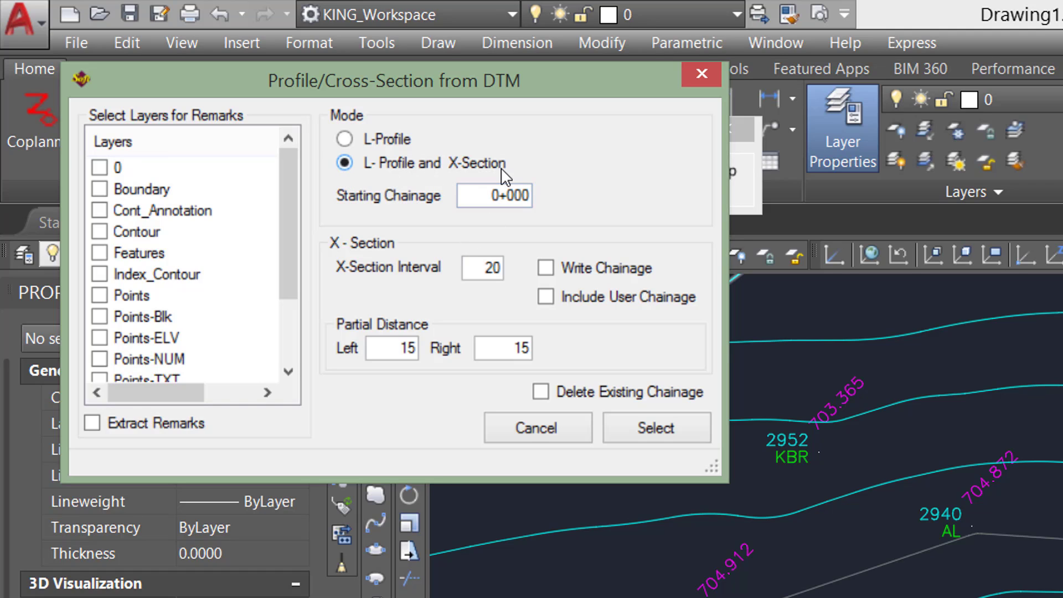
{"action": "left_click", "coordinate": [340, 140]}
{"action": "left_click", "coordinate": [348, 162]}
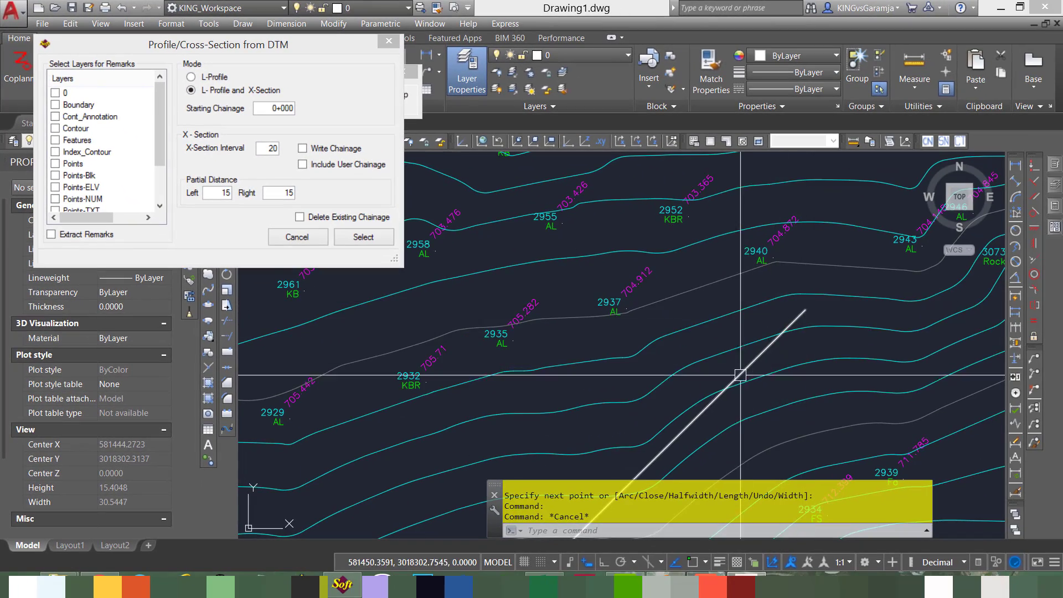
Step: Examine the northeastern stretch of the alignment and its start point against the surrounding contours
{"action": "scroll", "coordinate": [742, 360], "scroll_direction": "down", "scroll_amount": 4}
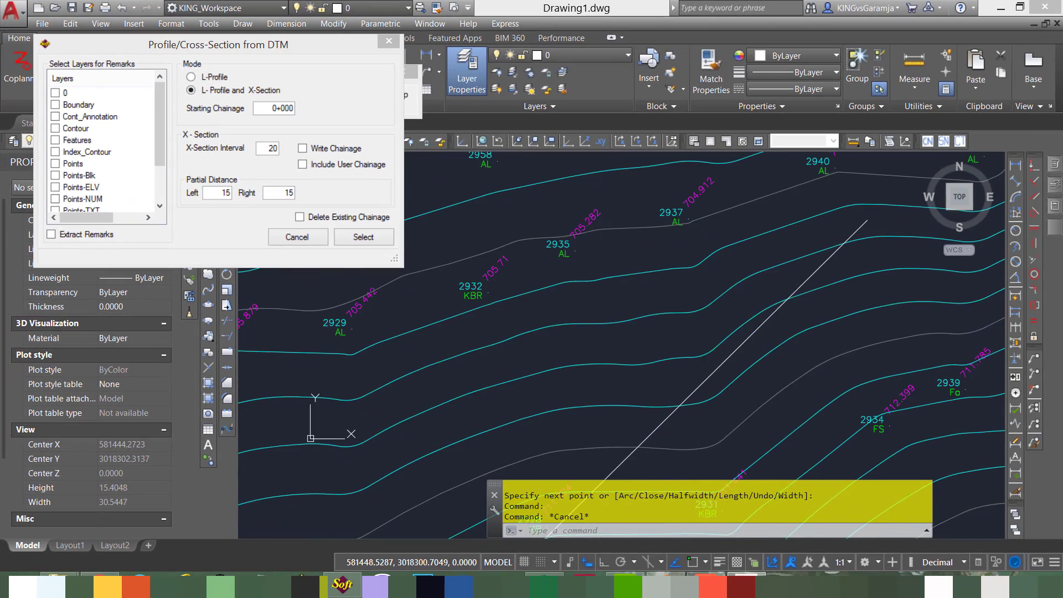
{"action": "middle_click_drag", "start_coordinate": [704, 381], "coordinate": [770, 284]}
{"action": "mouse_move", "coordinate": [670, 397]}
{"action": "middle_mouse_down"}
{"action": "mouse_move", "coordinate": [716, 359]}
{"action": "mouse_move", "coordinate": [725, 307]}
{"action": "middle_mouse_up"}
{"action": "middle_click_drag", "start_coordinate": [438, 215], "coordinate": [475, 303]}
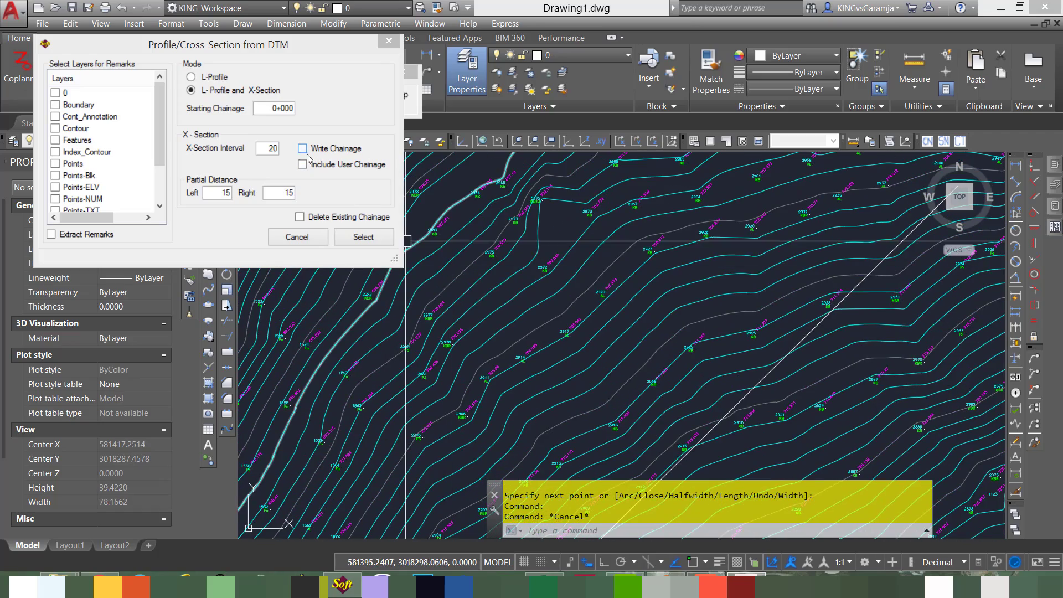
{"action": "middle_click_drag", "start_coordinate": [853, 304], "coordinate": [744, 337]}
{"action": "scroll", "coordinate": [731, 275], "scroll_direction": "down", "scroll_amount": 2}
{"action": "middle_click_drag", "start_coordinate": [731, 275], "coordinate": [703, 355]}
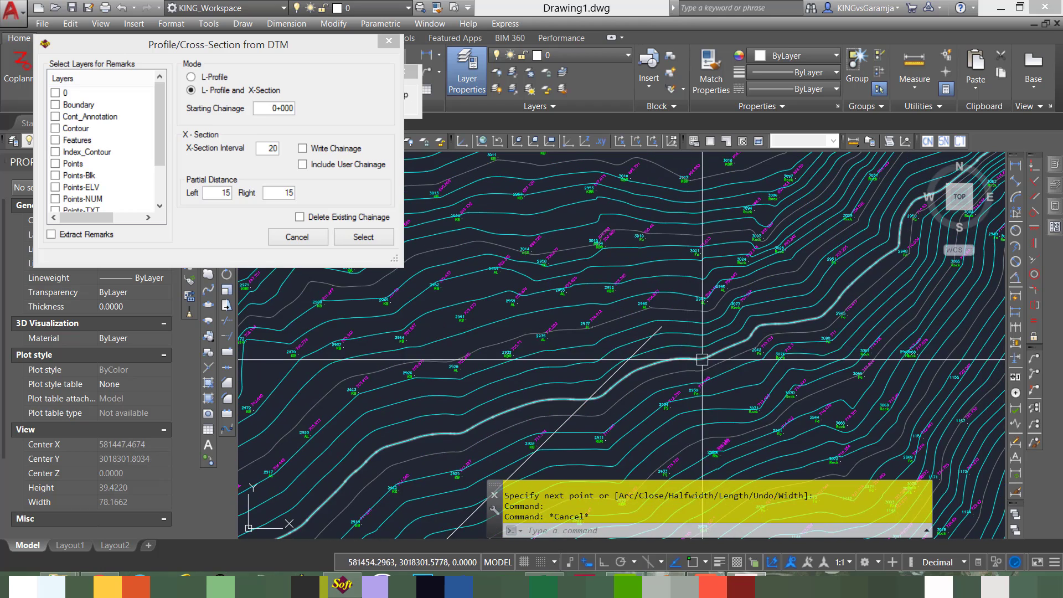
{"action": "scroll", "coordinate": [672, 346], "scroll_direction": "up", "scroll_amount": 3}
{"action": "scroll", "coordinate": [646, 356], "scroll_direction": "up", "scroll_amount": 1}
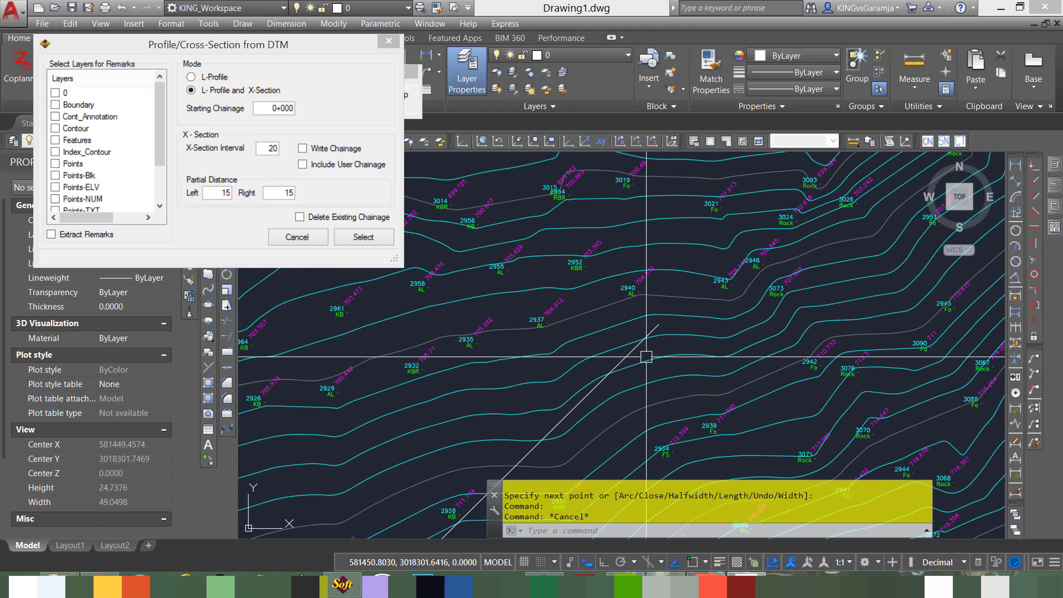
Step: Enable Write Chainage for the cross-sections and check the alignment where the chainages apply
{"action": "left_click", "coordinate": [303, 148]}
{"action": "left_click", "coordinate": [244, 118]}
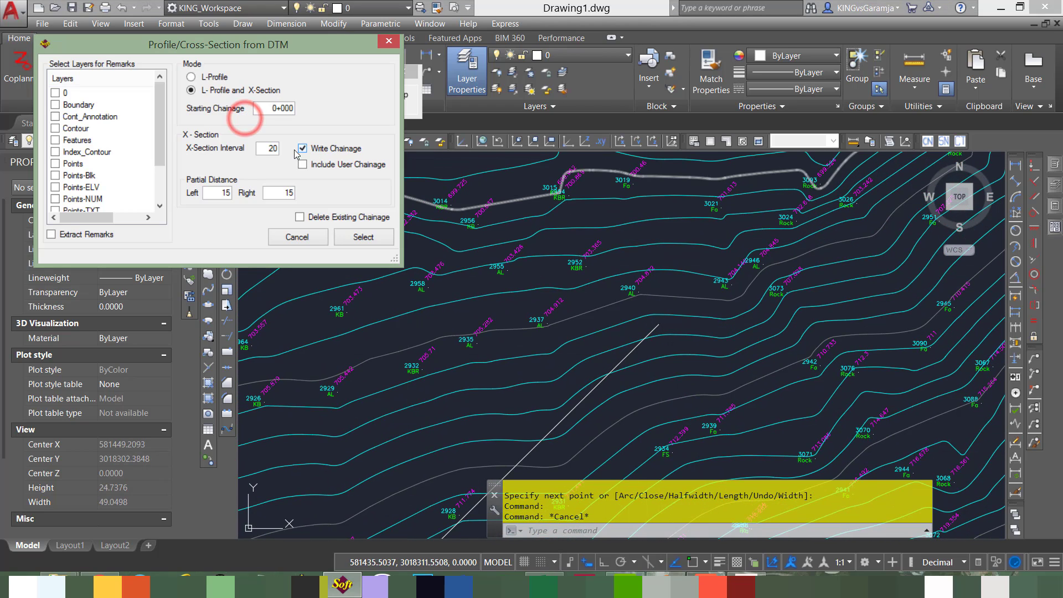
{"action": "left_click", "coordinate": [614, 328]}
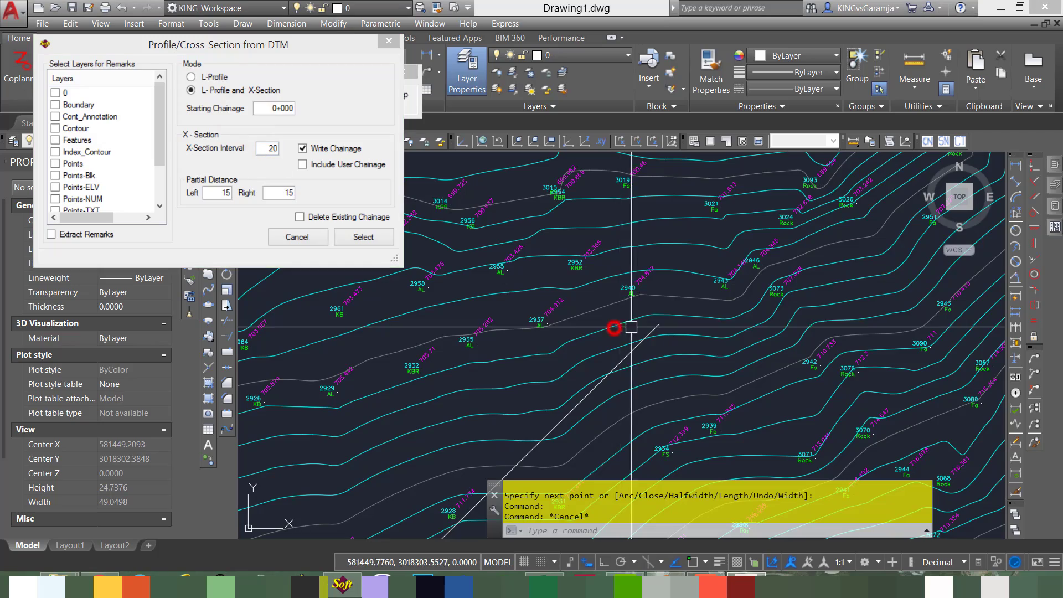
{"action": "middle_click_drag", "start_coordinate": [614, 366], "coordinate": [660, 313]}
{"action": "middle_click_drag", "start_coordinate": [611, 362], "coordinate": [648, 337]}
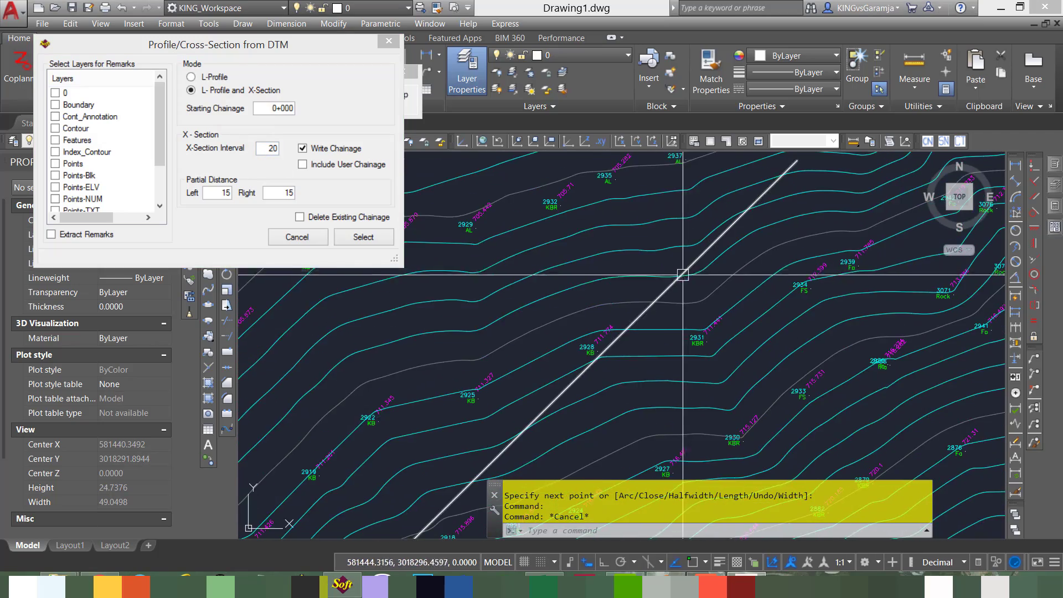
{"action": "scroll", "coordinate": [609, 299], "scroll_direction": "down", "scroll_amount": 6}
Step: Set the cross-section interval to 20 and the left and right partial distances to 15
{"action": "left_click", "coordinate": [261, 149]}
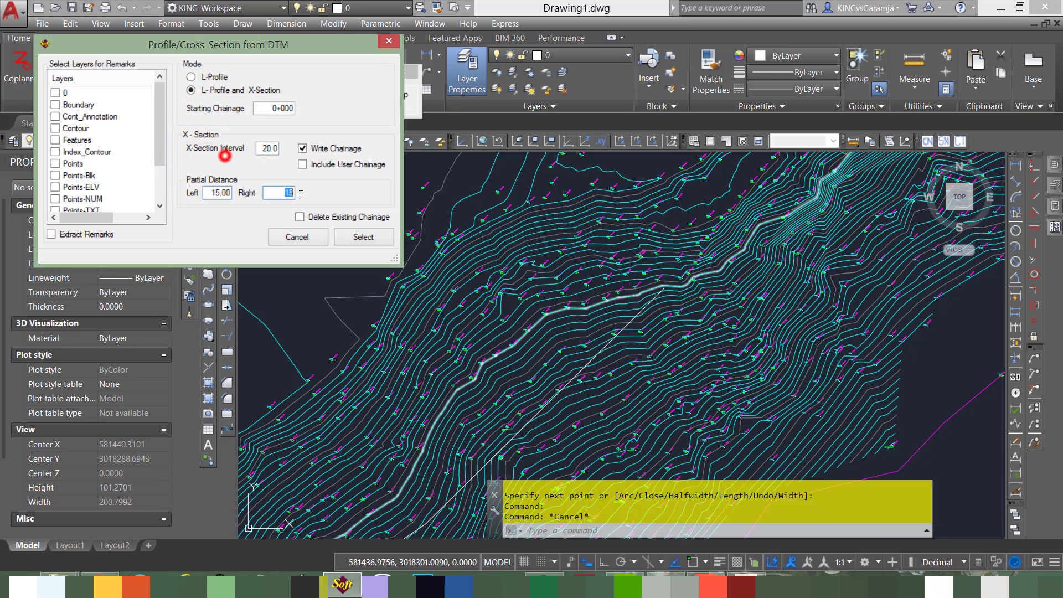
{"action": "left_click", "coordinate": [643, 302]}
{"action": "scroll", "coordinate": [645, 302], "scroll_direction": "up", "scroll_amount": 6}
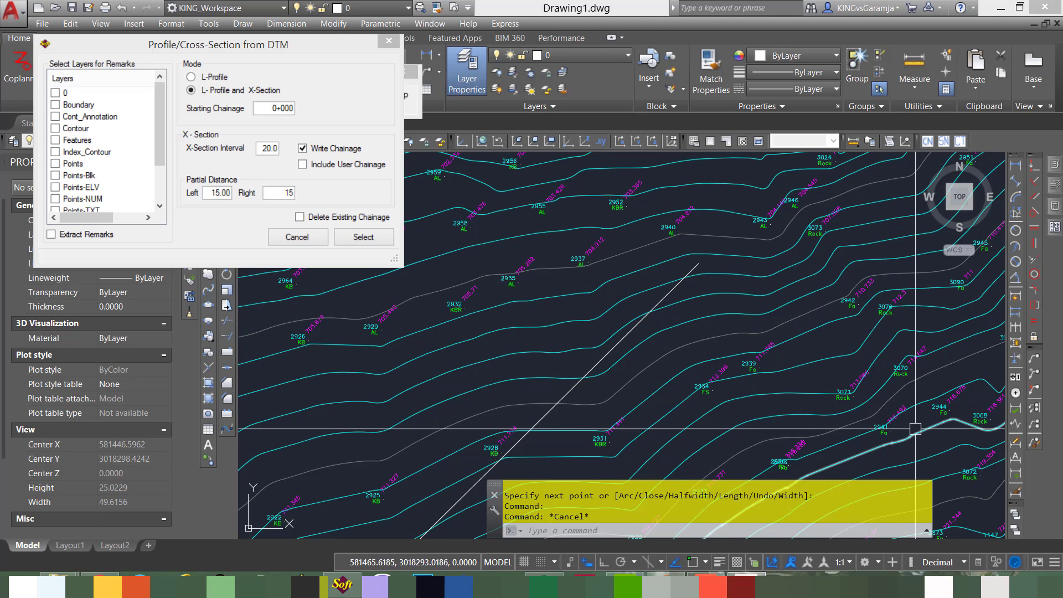
{"action": "left_click", "coordinate": [159, 148]}
{"action": "double_click", "coordinate": [286, 192]}
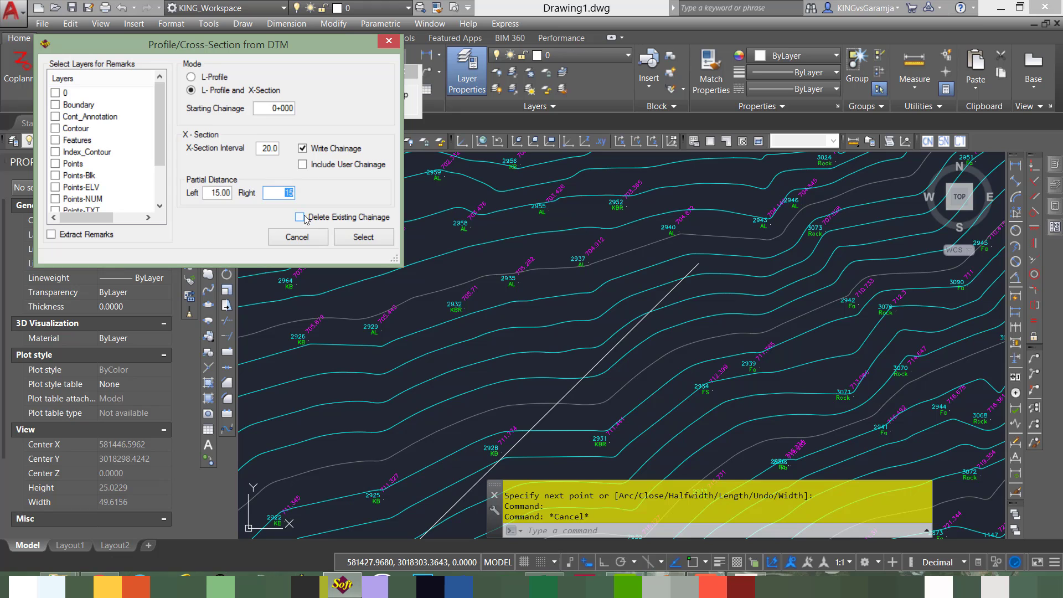
Step: Name and save the section output as a CSV file in Exercise Files, and select the alignment near its northeastern starting chainage
{"action": "left_click", "coordinate": [371, 238]}
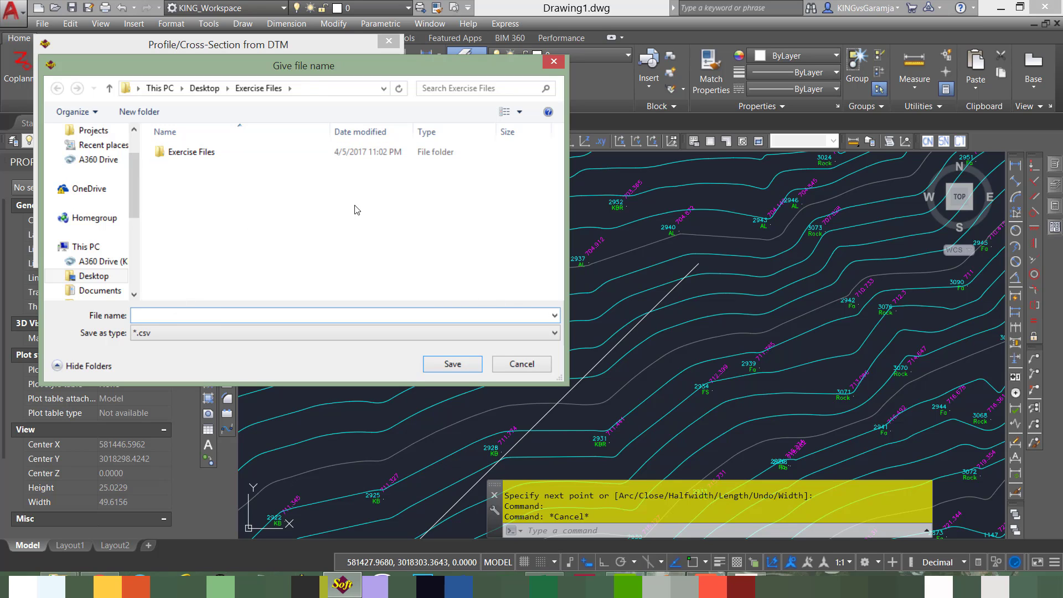
{"action": "left_click_drag", "start_coordinate": [364, 67], "coordinate": [402, 216]}
{"action": "left_click", "coordinate": [243, 150]}
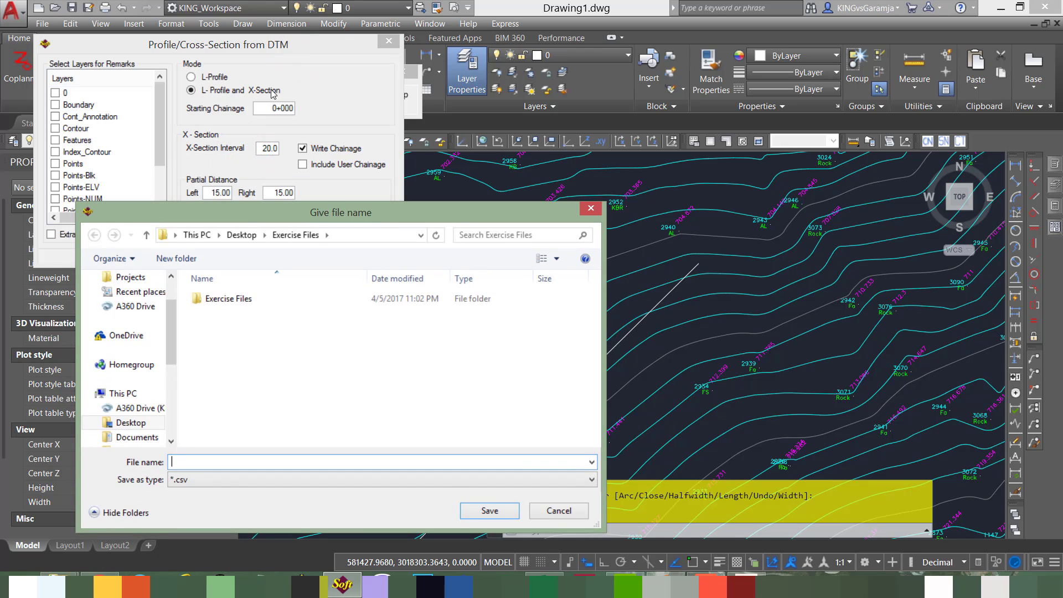
{"action": "left_click", "coordinate": [146, 370]}
{"action": "left_click_drag", "start_coordinate": [302, 213], "coordinate": [394, 195]}
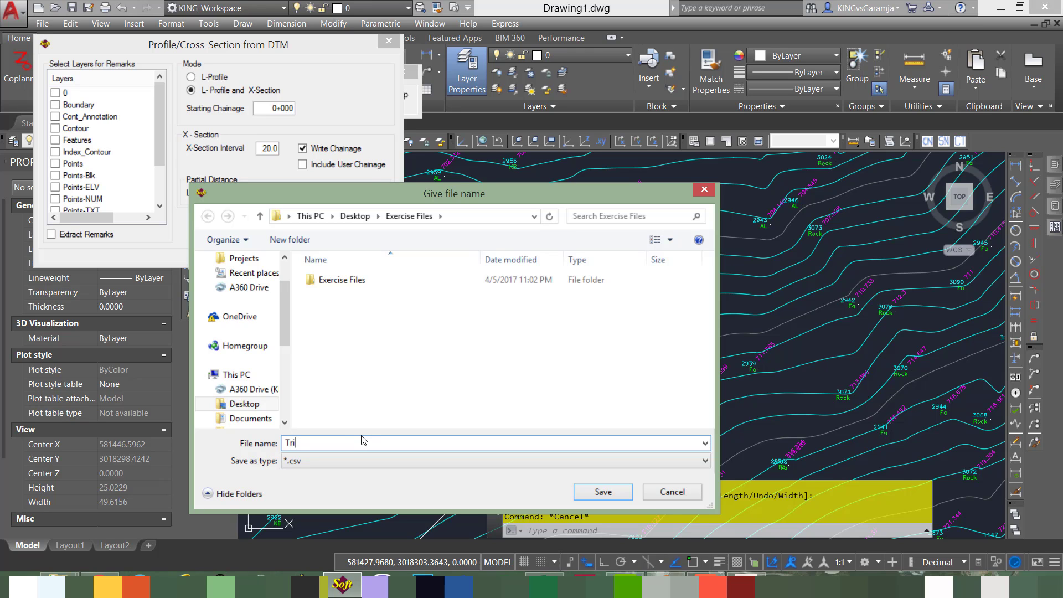
{"action": "left_click", "coordinate": [603, 491]}
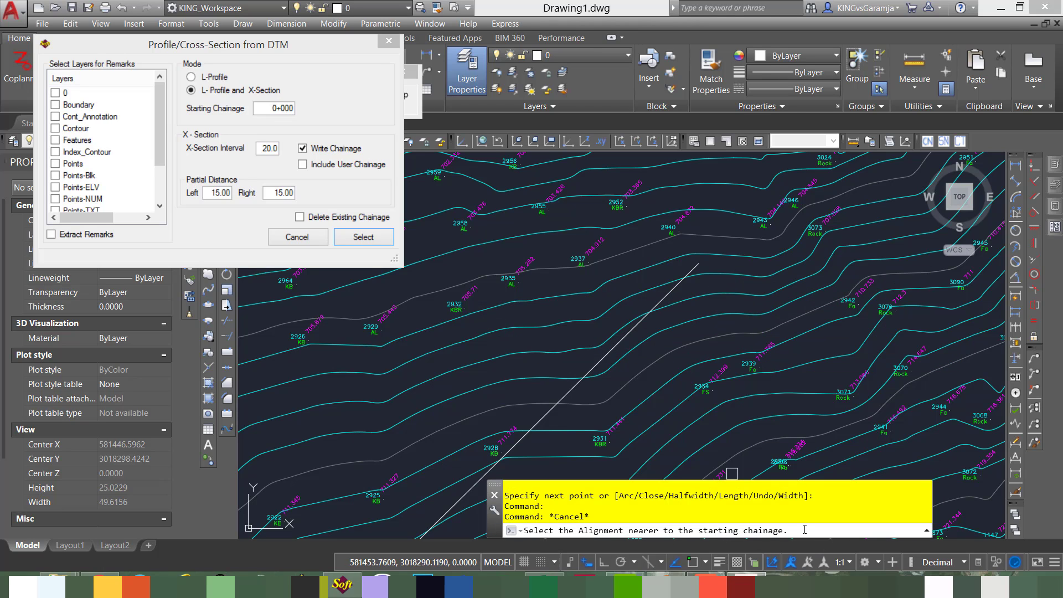
{"action": "scroll", "coordinate": [695, 265], "scroll_direction": "up", "scroll_amount": 2}
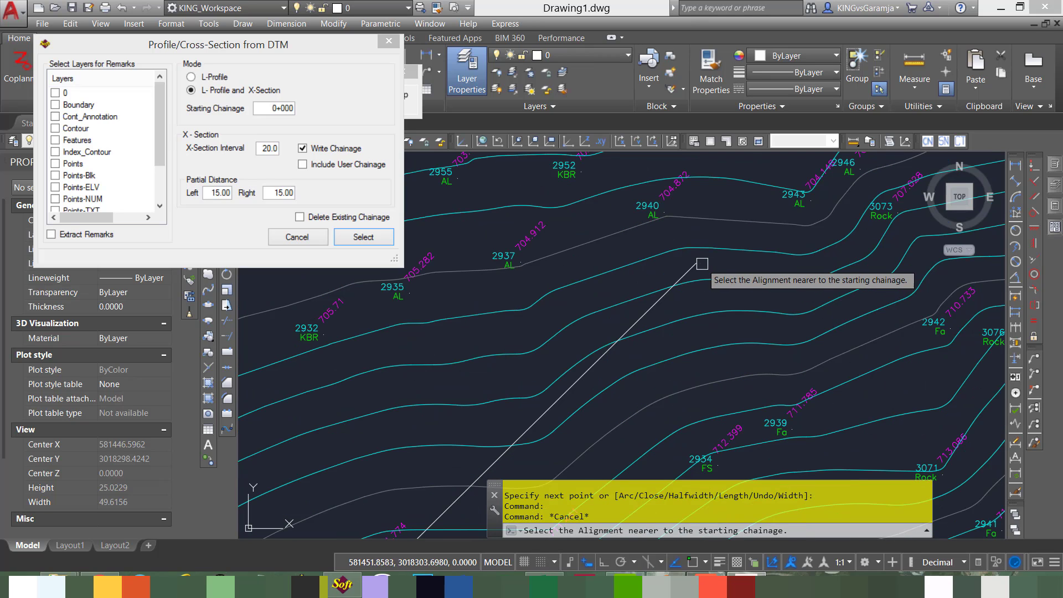
{"action": "left_click", "coordinate": [695, 266]}
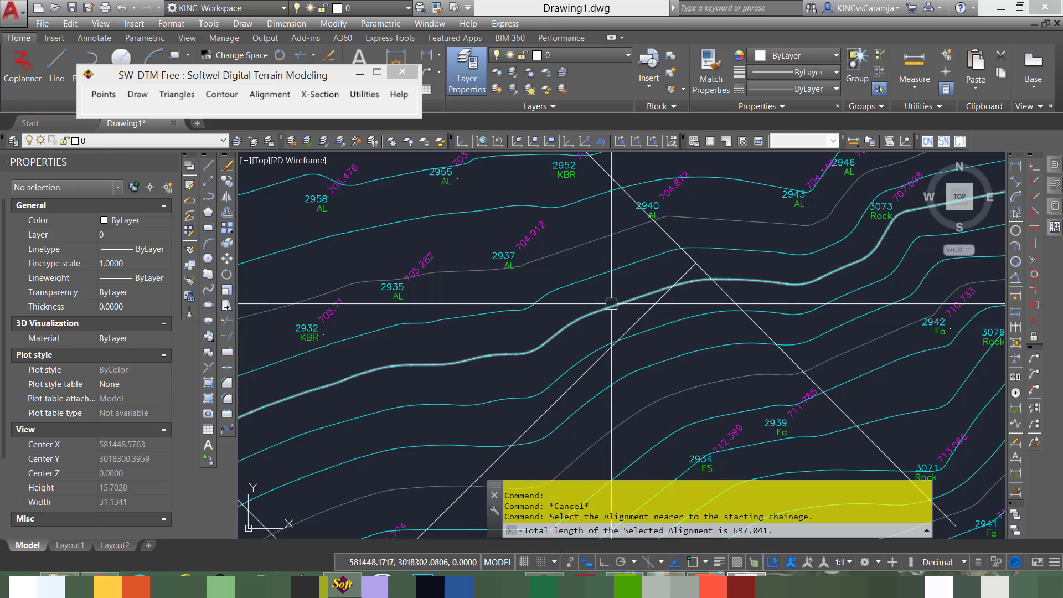
Step: Examine the cross-section lines and chainage labels written along the alignment over the contoured terrain
{"action": "scroll", "coordinate": [666, 275], "scroll_direction": "down", "scroll_amount": 10}
{"action": "scroll", "coordinate": [621, 351], "scroll_direction": "down", "scroll_amount": 3}
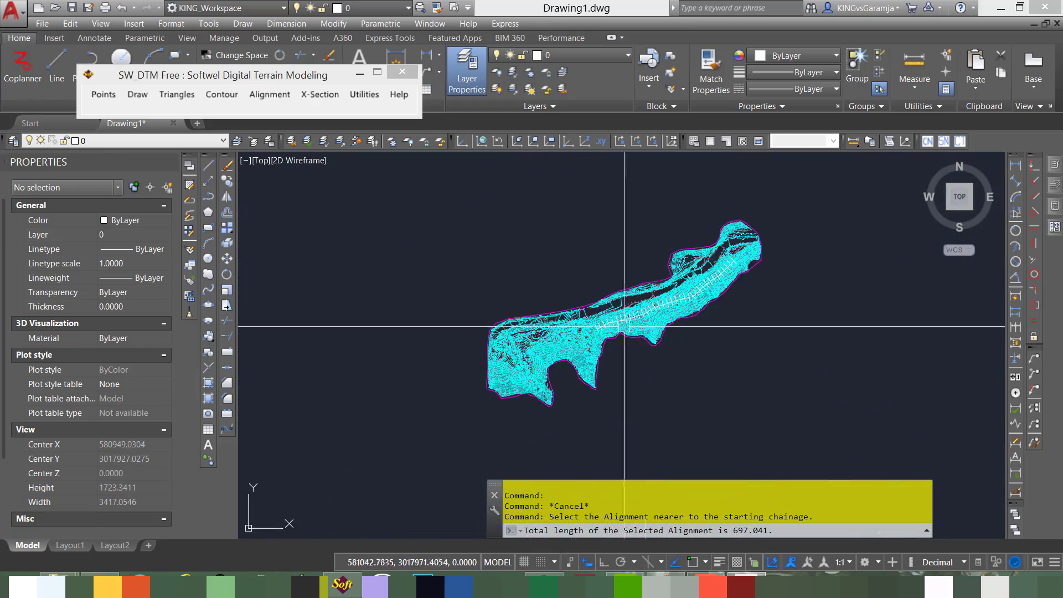
{"action": "scroll", "coordinate": [636, 315], "scroll_direction": "up", "scroll_amount": 6}
{"action": "middle_click_drag", "start_coordinate": [957, 171], "coordinate": [634, 320]}
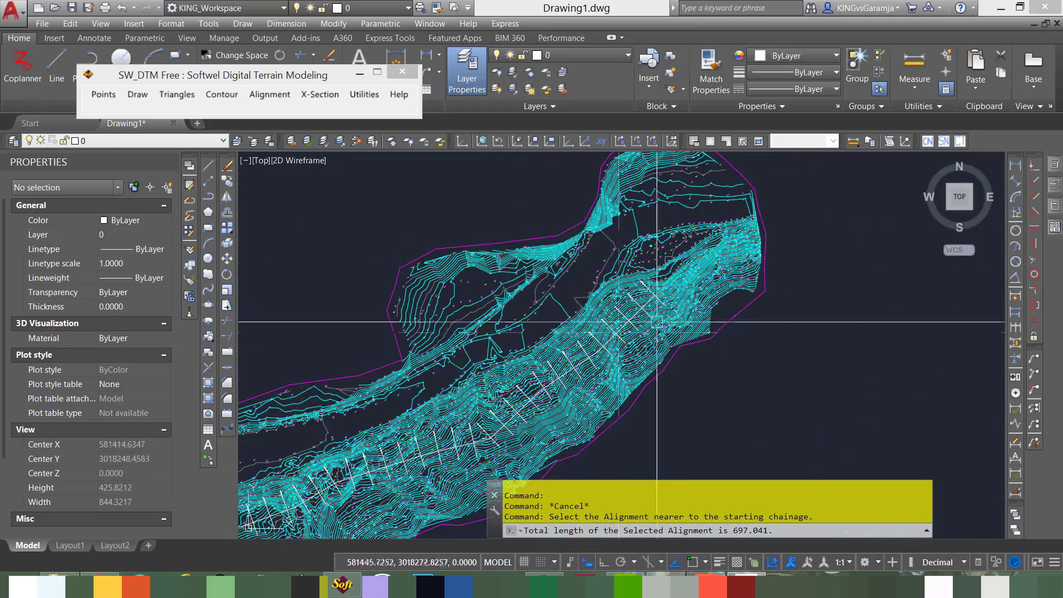
{"action": "scroll", "coordinate": [539, 474], "scroll_direction": "up", "scroll_amount": 2}
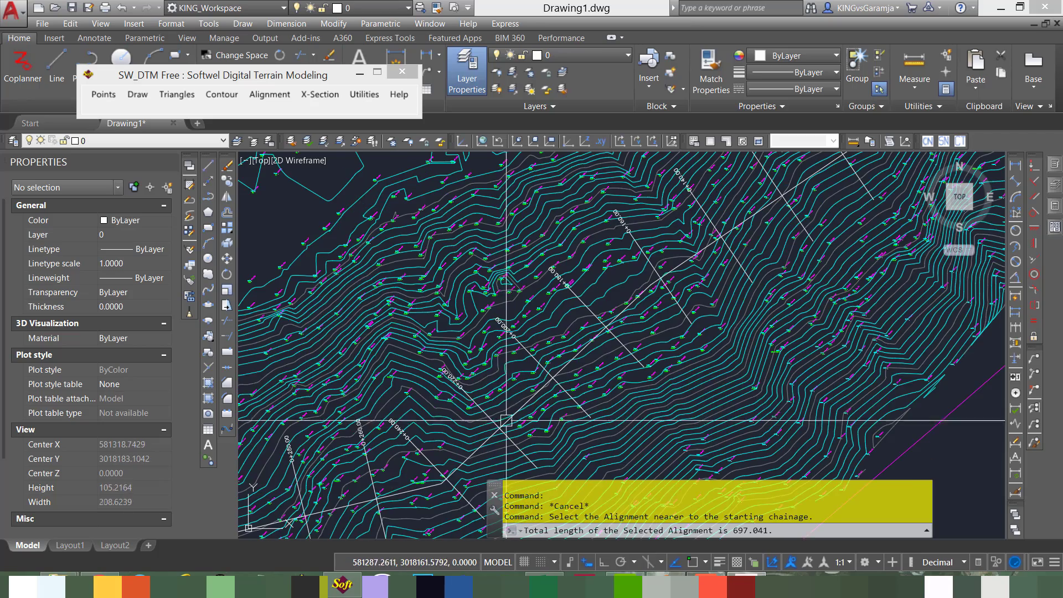
{"action": "scroll", "coordinate": [566, 276], "scroll_direction": "up", "scroll_amount": 6}
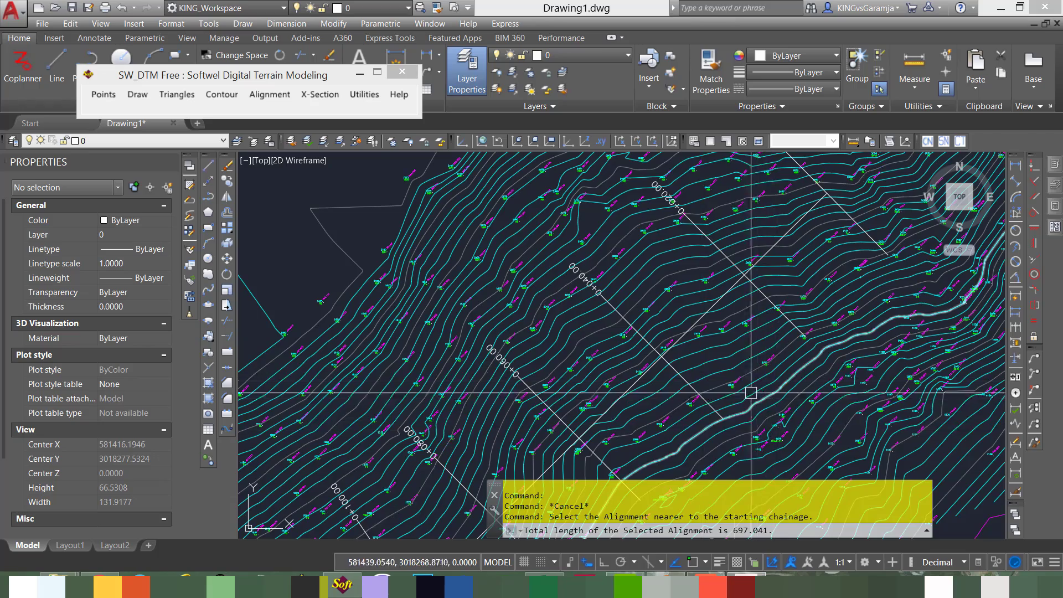
{"action": "scroll", "coordinate": [553, 327], "scroll_direction": "down", "scroll_amount": 6}
{"action": "mouse_move", "coordinate": [557, 338]}
{"action": "middle_mouse_down"}
{"action": "mouse_move", "coordinate": [506, 282]}
{"action": "mouse_move", "coordinate": [417, 327]}
{"action": "mouse_move", "coordinate": [337, 339]}
{"action": "middle_mouse_up"}
{"action": "scroll", "coordinate": [500, 275], "scroll_direction": "up", "scroll_amount": 4}
Step: Start Draw L-Profile and set chainages at an interval of 10 m and the vertical scale to 1000
{"action": "left_click", "coordinate": [264, 94]}
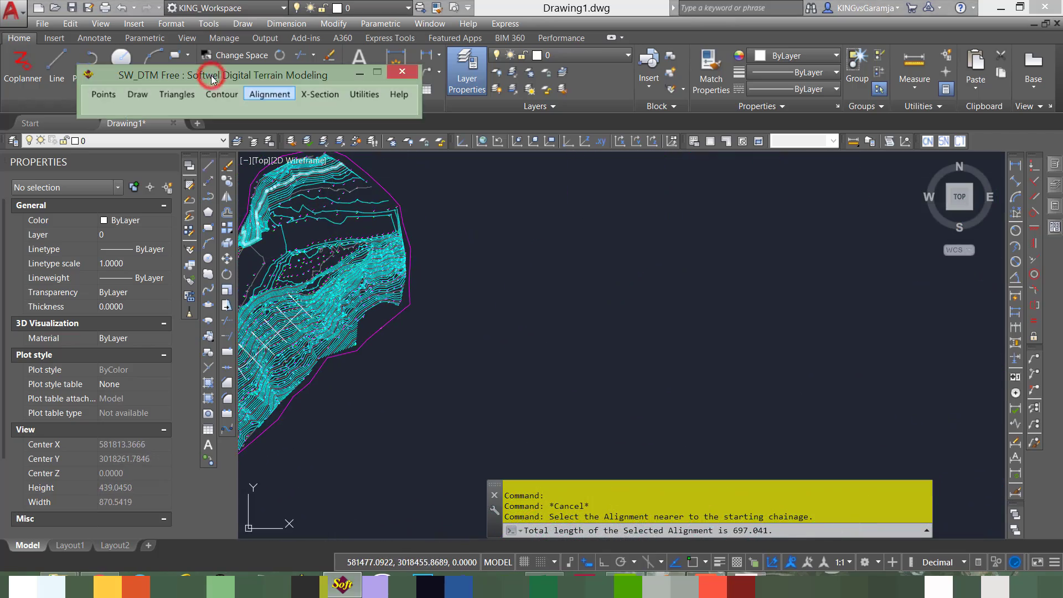
{"action": "left_click", "coordinate": [328, 95]}
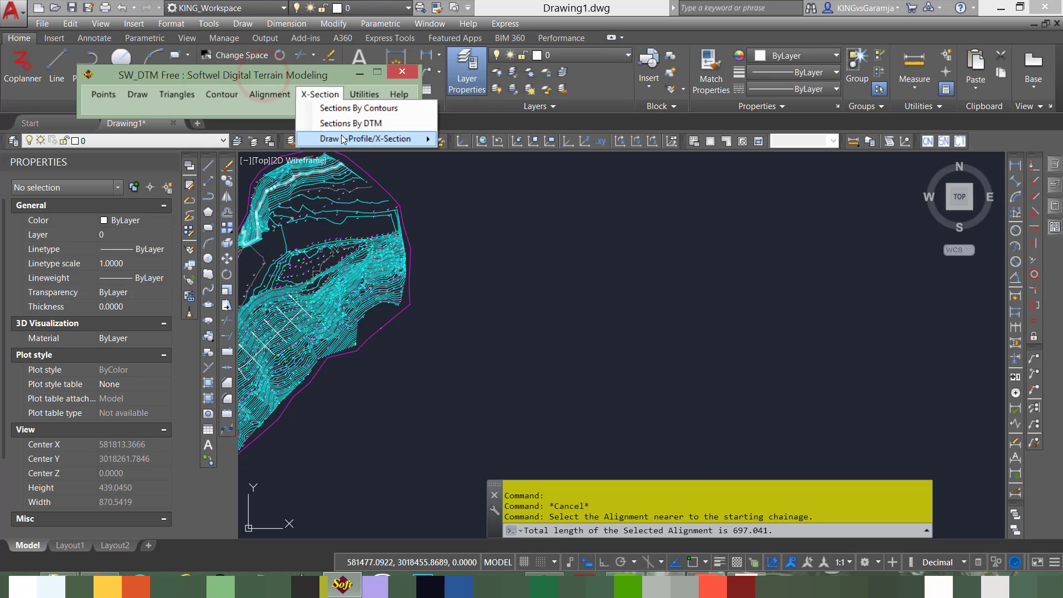
{"action": "mouse_move", "coordinate": [387, 139]}
{"action": "left_click", "coordinate": [467, 140]}
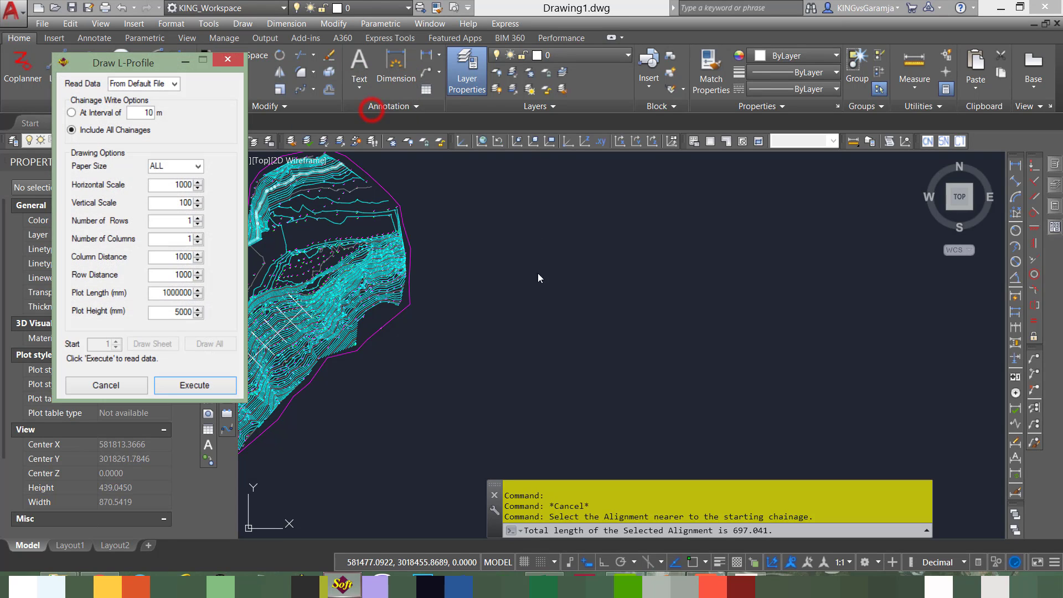
{"action": "left_click", "coordinate": [72, 112]}
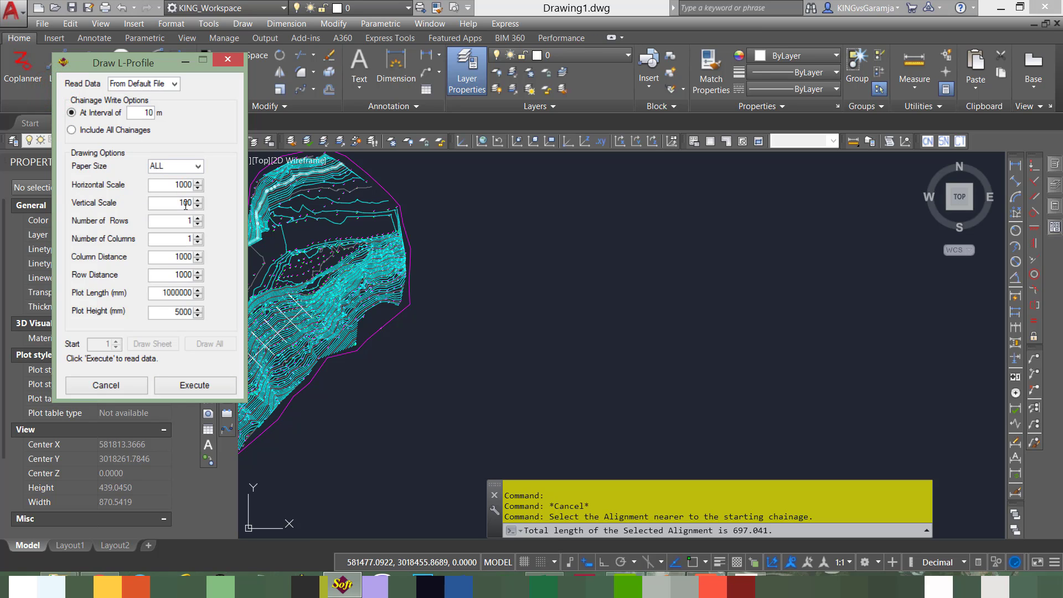
{"action": "left_click", "coordinate": [148, 164]}
{"action": "left_click", "coordinate": [186, 203]}
Step: Read the profile data and draw all profile sheets from a reference point in the empty area east of the terrain
{"action": "left_click", "coordinate": [201, 384]}
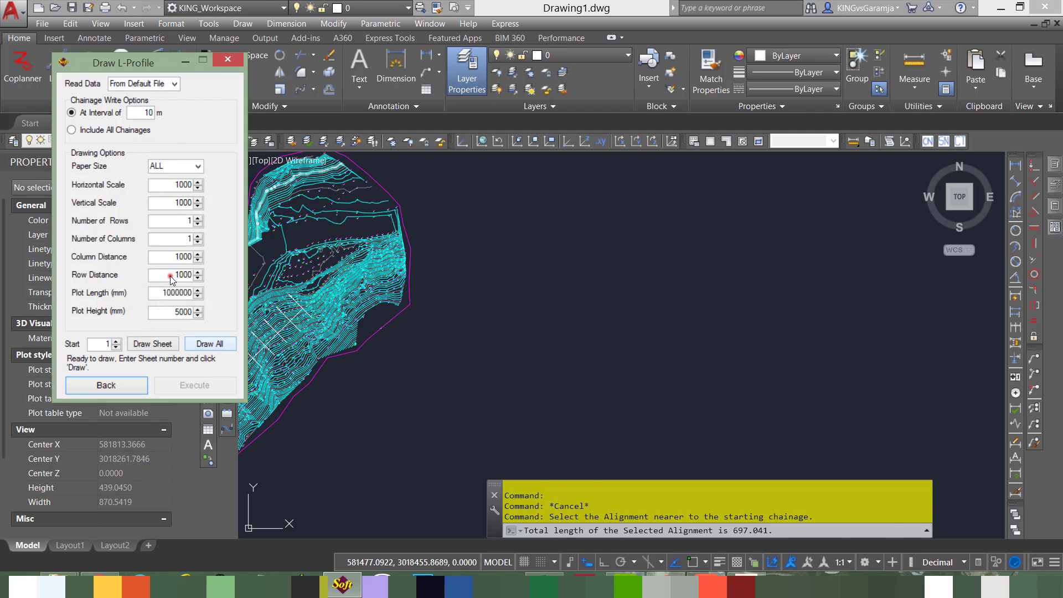
{"action": "left_click", "coordinate": [213, 345]}
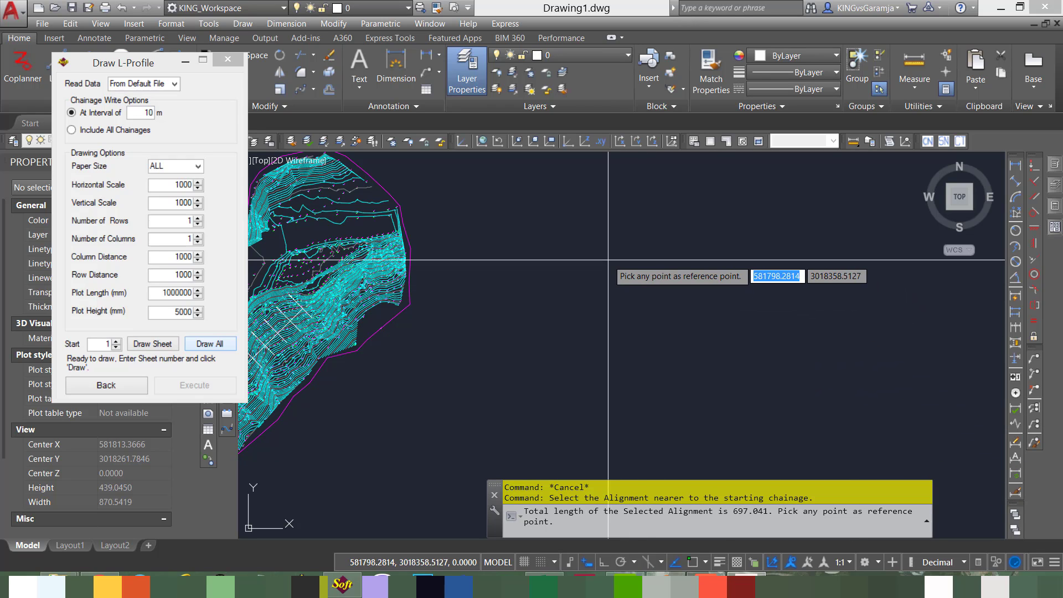
{"action": "left_click", "coordinate": [630, 263]}
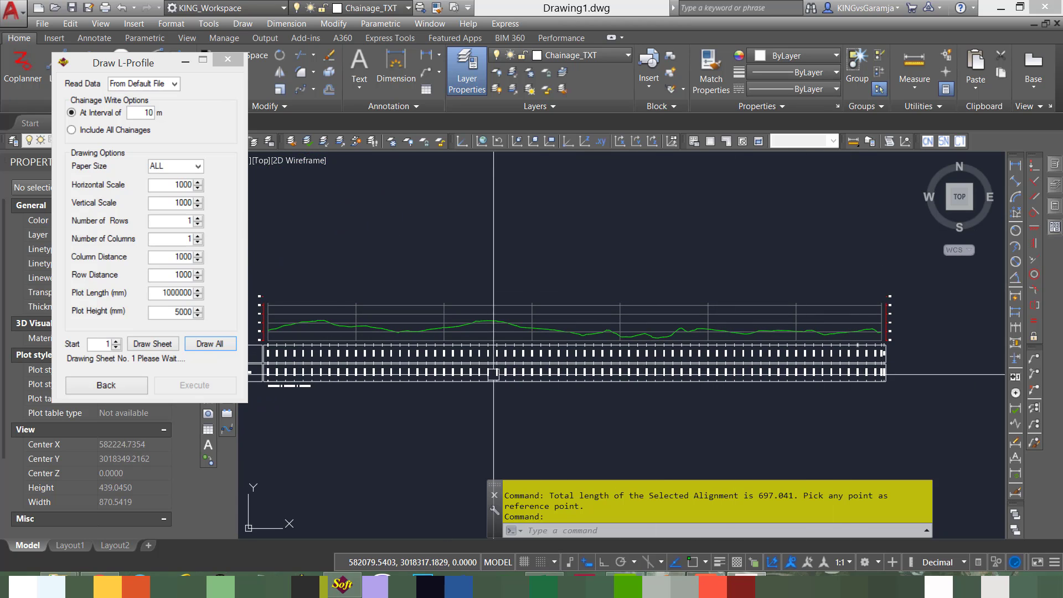
Step: Examine the drawn longitudinal profile with its level scale, existing level row and chainage row near the start
{"action": "middle_click_drag", "start_coordinate": [493, 372], "coordinate": [806, 332]}
{"action": "scroll", "coordinate": [626, 318], "scroll_direction": "up", "scroll_amount": 6}
{"action": "middle_click_drag", "start_coordinate": [486, 321], "coordinate": [560, 402]}
{"action": "mouse_move", "coordinate": [554, 309]}
{"action": "middle_mouse_down"}
{"action": "mouse_move", "coordinate": [489, 353]}
{"action": "mouse_move", "coordinate": [456, 304]}
{"action": "middle_mouse_up"}
{"action": "scroll", "coordinate": [490, 352], "scroll_direction": "down", "scroll_amount": 2}
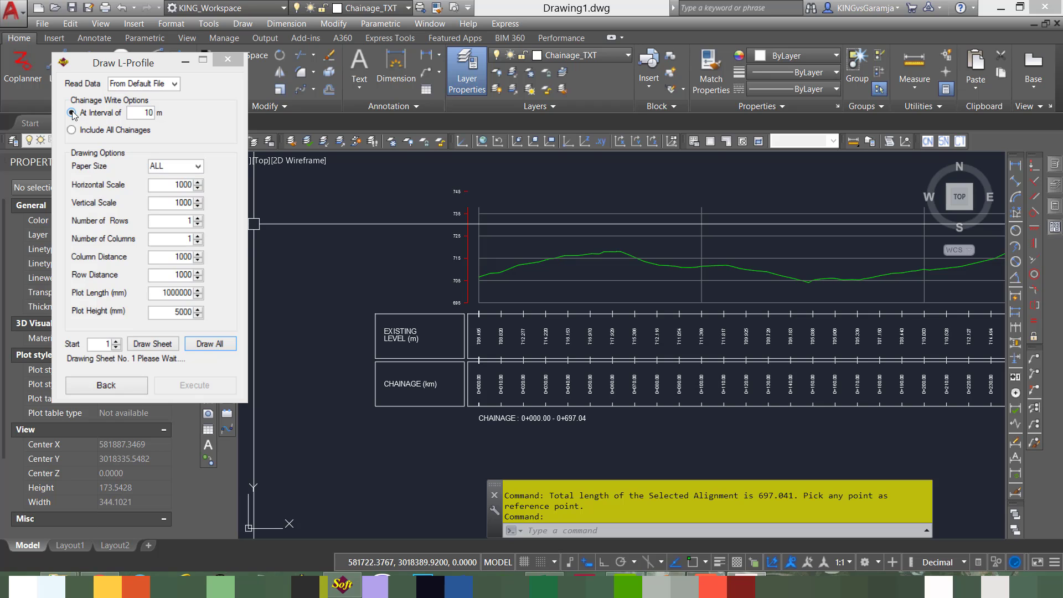
{"action": "scroll", "coordinate": [508, 437], "scroll_direction": "up", "scroll_amount": 4}
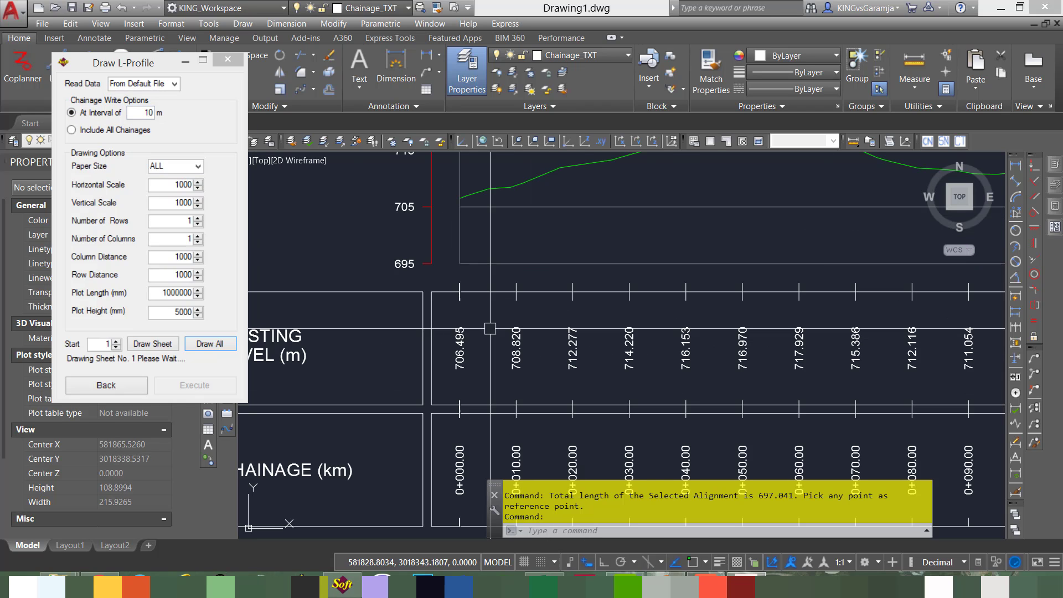
{"action": "scroll", "coordinate": [459, 325], "scroll_direction": "up", "scroll_amount": 2}
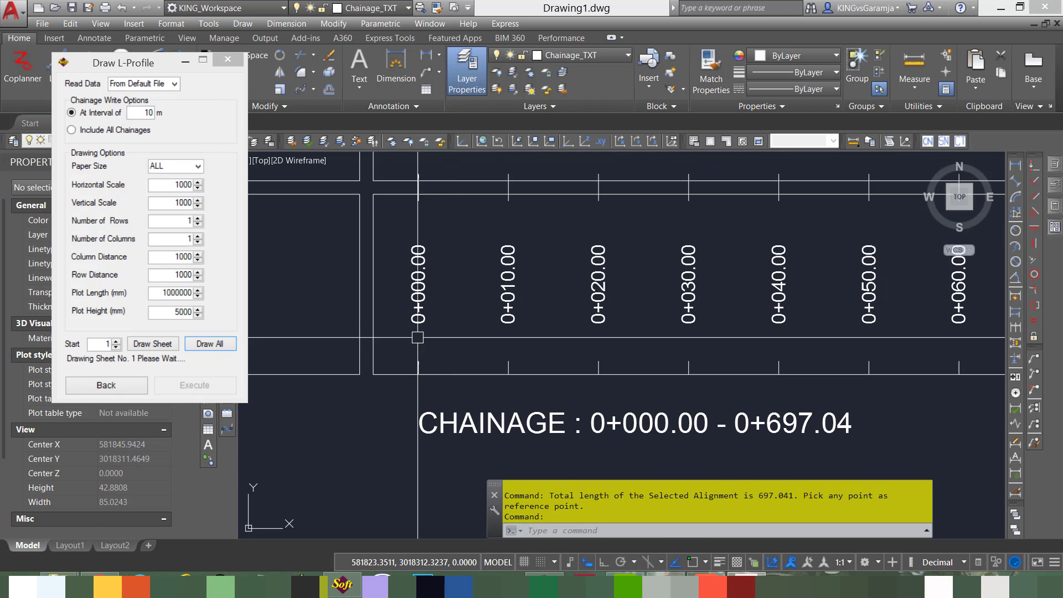
{"action": "scroll", "coordinate": [558, 382], "scroll_direction": "down", "scroll_amount": 6}
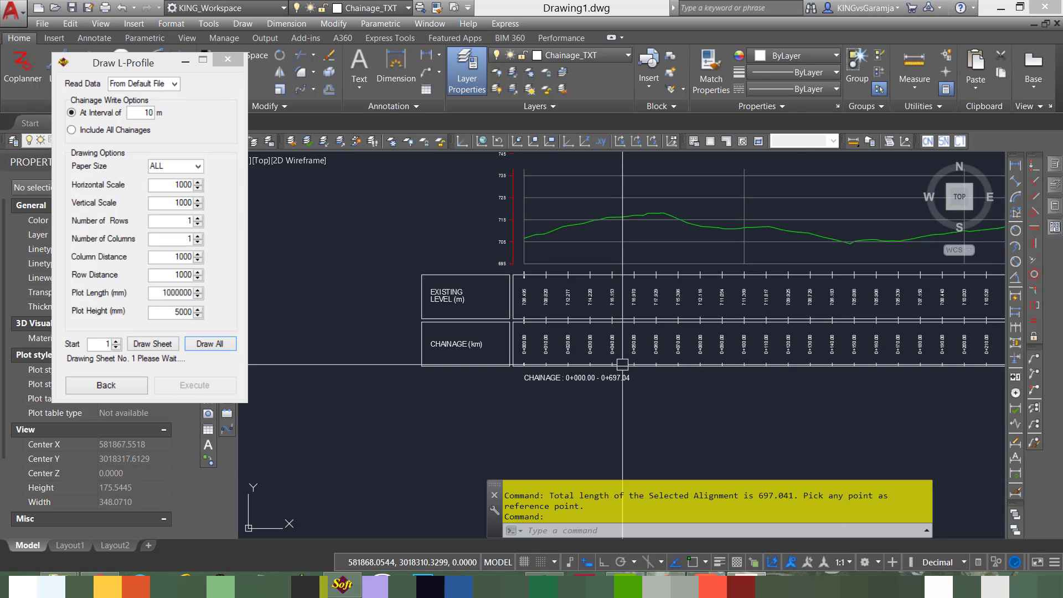
Step: Review the two chainage write options and compare the ground line's vertices with the profile's level and chainage rows
{"action": "left_click", "coordinate": [71, 130]}
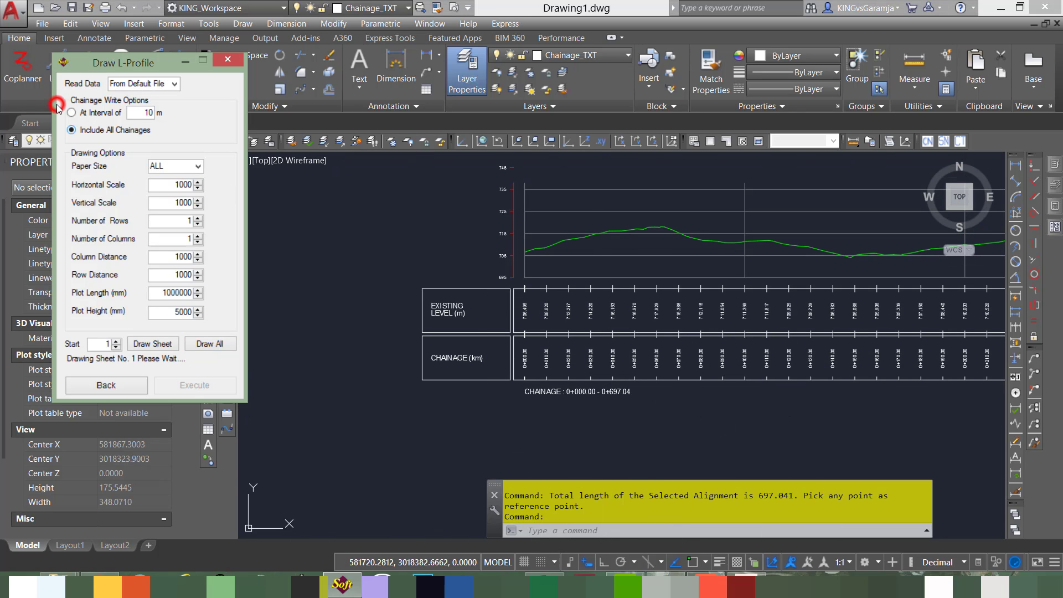
{"action": "left_click", "coordinate": [72, 113]}
{"action": "left_click", "coordinate": [562, 255]}
{"action": "scroll", "coordinate": [547, 246], "scroll_direction": "up", "scroll_amount": 6}
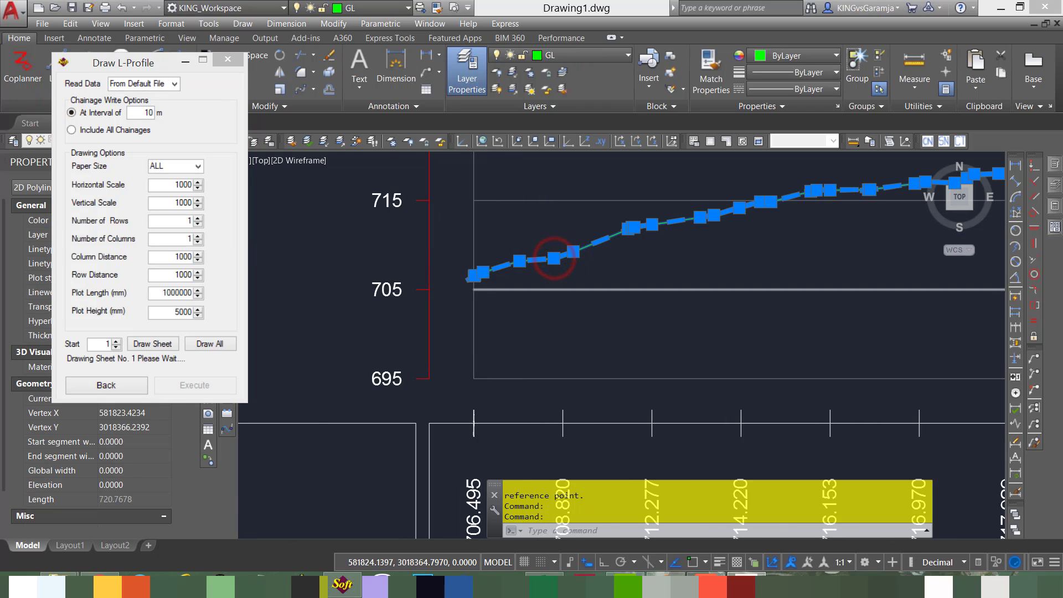
{"action": "scroll", "coordinate": [553, 241], "scroll_direction": "up", "scroll_amount": 2}
{"action": "mouse_move", "coordinate": [752, 289]}
{"action": "middle_mouse_down"}
{"action": "mouse_move", "coordinate": [631, 237]}
{"action": "mouse_move", "coordinate": [607, 382]}
{"action": "middle_mouse_up"}
{"action": "scroll", "coordinate": [638, 269], "scroll_direction": "down", "scroll_amount": 6}
{"action": "middle_click_drag", "start_coordinate": [692, 384], "coordinate": [629, 296]}
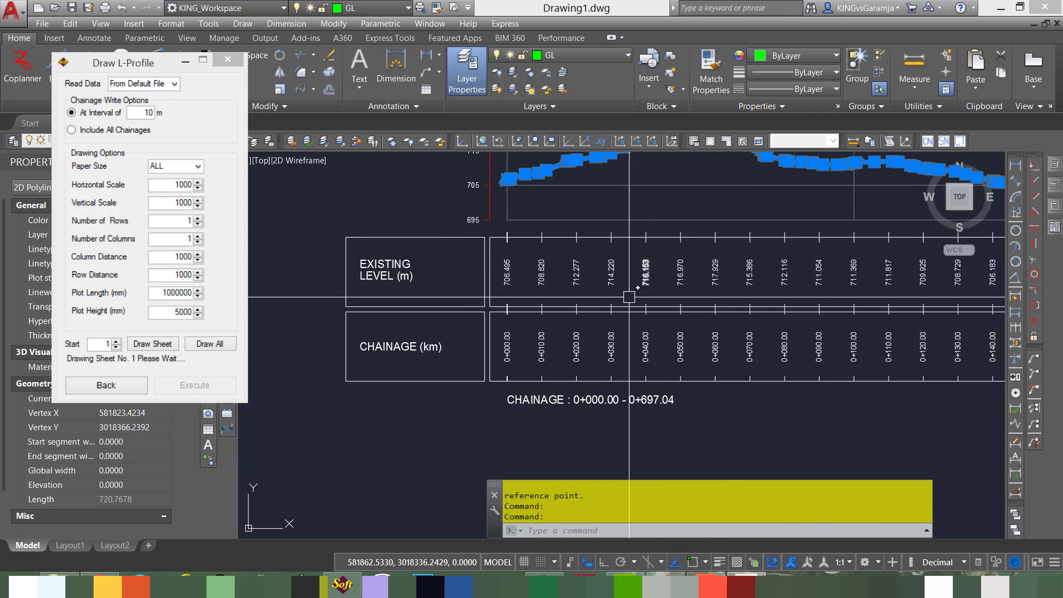
{"action": "scroll", "coordinate": [613, 323], "scroll_direction": "up", "scroll_amount": 4}
{"action": "scroll", "coordinate": [599, 327], "scroll_direction": "down", "scroll_amount": 8}
{"action": "mouse_move", "coordinate": [667, 341]}
{"action": "middle_mouse_down"}
{"action": "mouse_move", "coordinate": [542, 383]}
{"action": "mouse_move", "coordinate": [571, 355]}
{"action": "middle_mouse_up"}
{"action": "scroll", "coordinate": [545, 381], "scroll_direction": "down", "scroll_amount": 2}
{"action": "scroll", "coordinate": [484, 382], "scroll_direction": "up", "scroll_amount": 2}
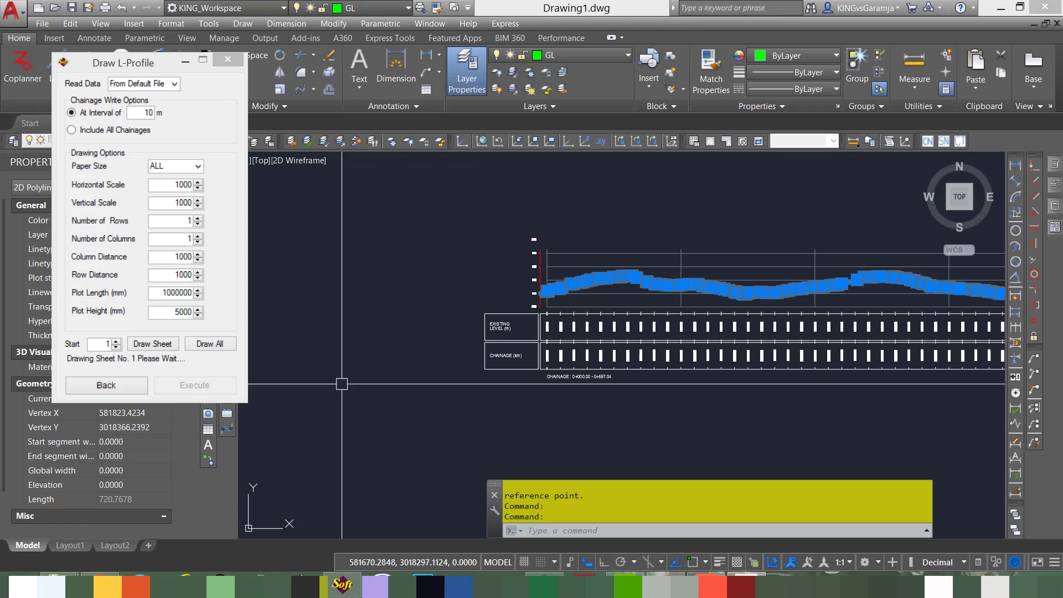
Step: Close the Draw L-Profile settings and clear the selection of the ground line
{"action": "left_click", "coordinate": [227, 63]}
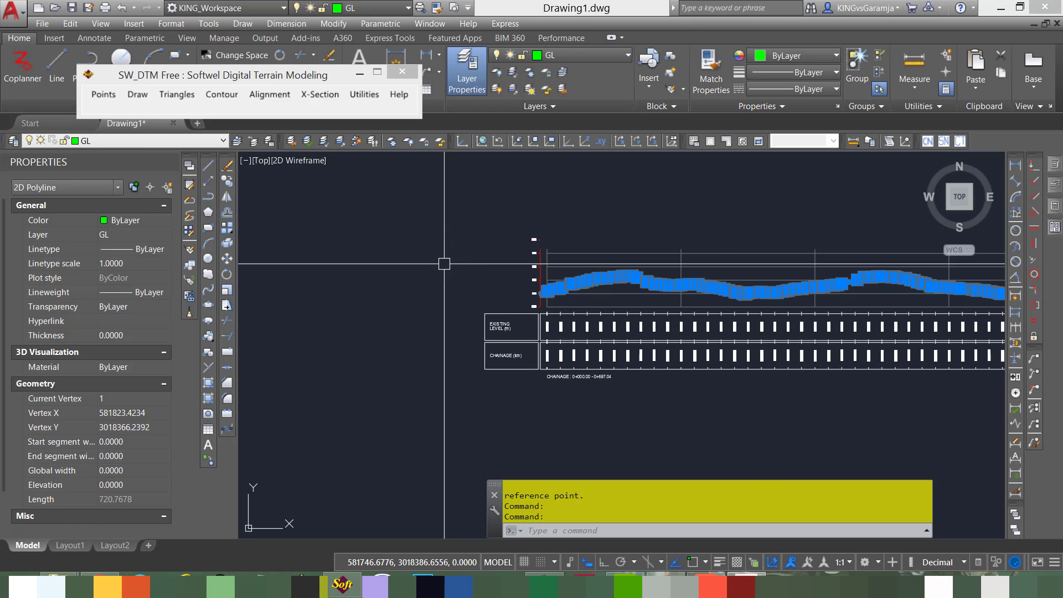
{"action": "key", "text": "Escape"}
{"action": "scroll", "coordinate": [462, 265], "scroll_direction": "down", "scroll_amount": 10}
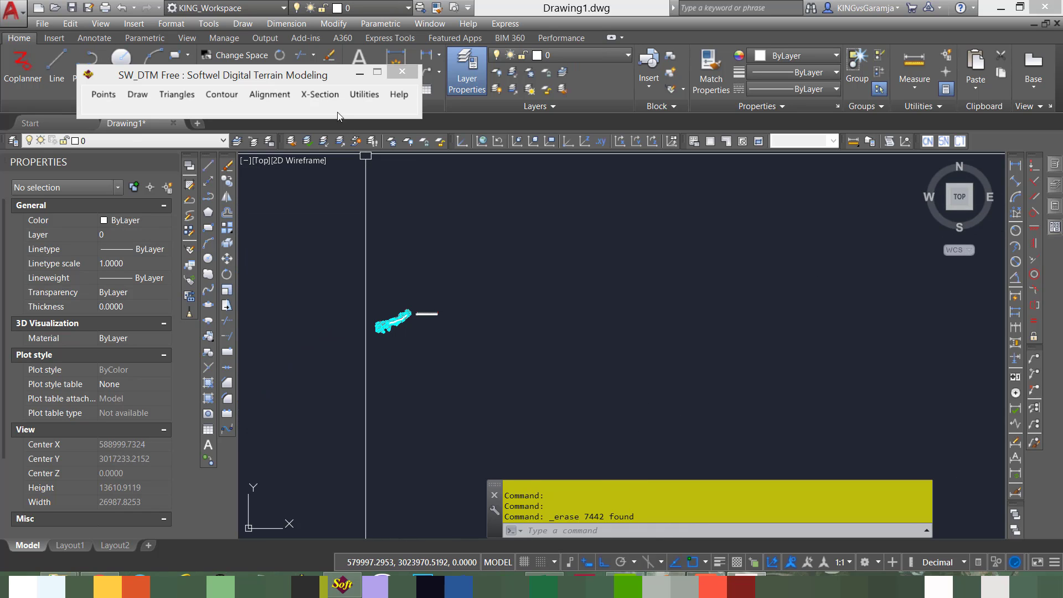
Step: Set up the Draw X-Section options with horizontal and vertical scales of 1000, 1 row, 100000 columns and a row distance of 150
{"action": "left_click", "coordinate": [247, 77]}
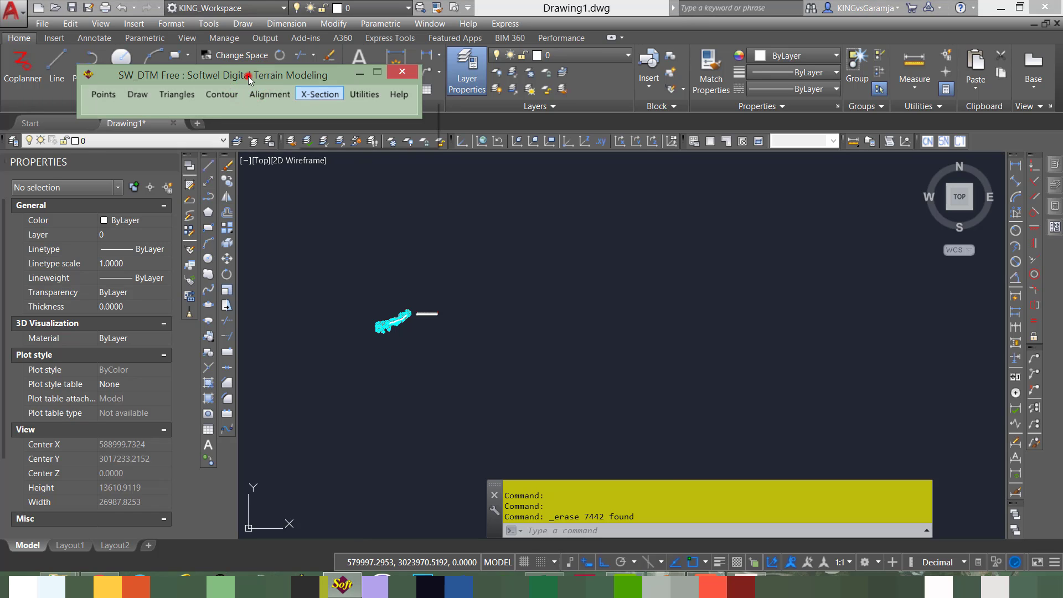
{"action": "left_click", "coordinate": [319, 94]}
{"action": "mouse_move", "coordinate": [353, 141]}
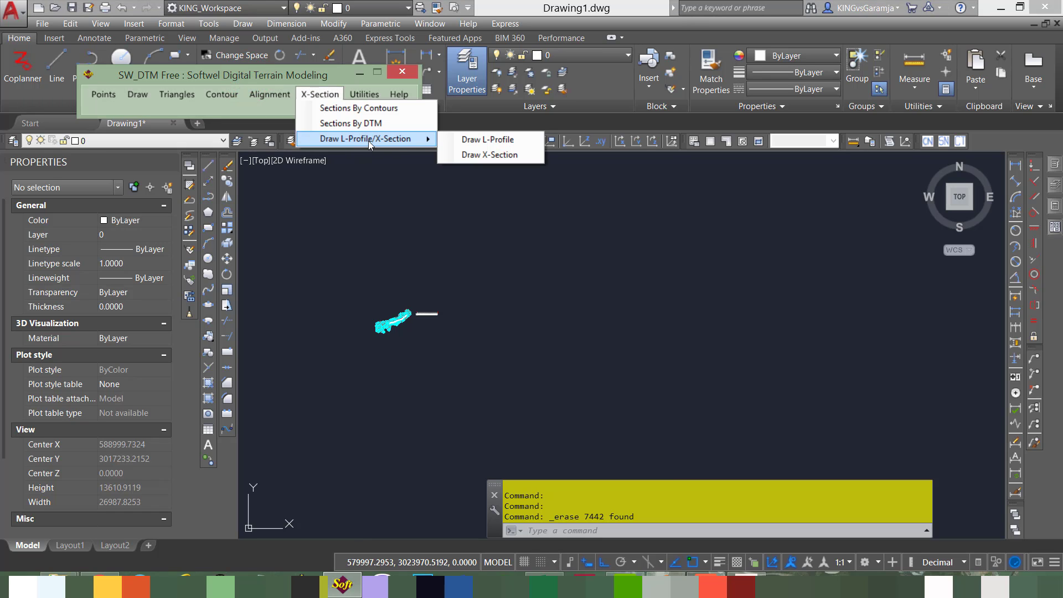
{"action": "left_click", "coordinate": [470, 153]}
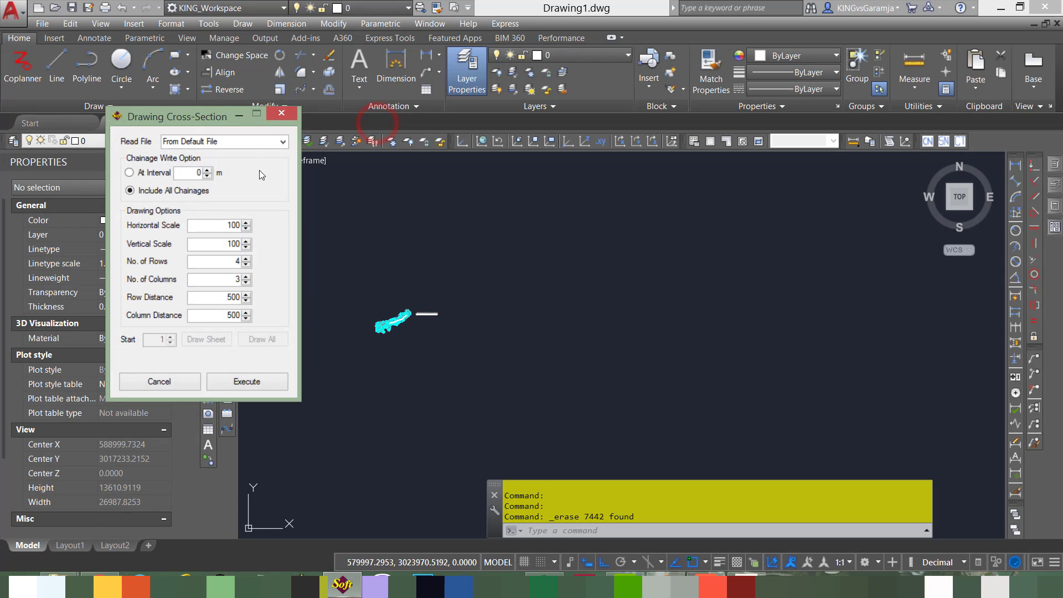
{"action": "left_click_drag", "start_coordinate": [202, 120], "coordinate": [256, 72]}
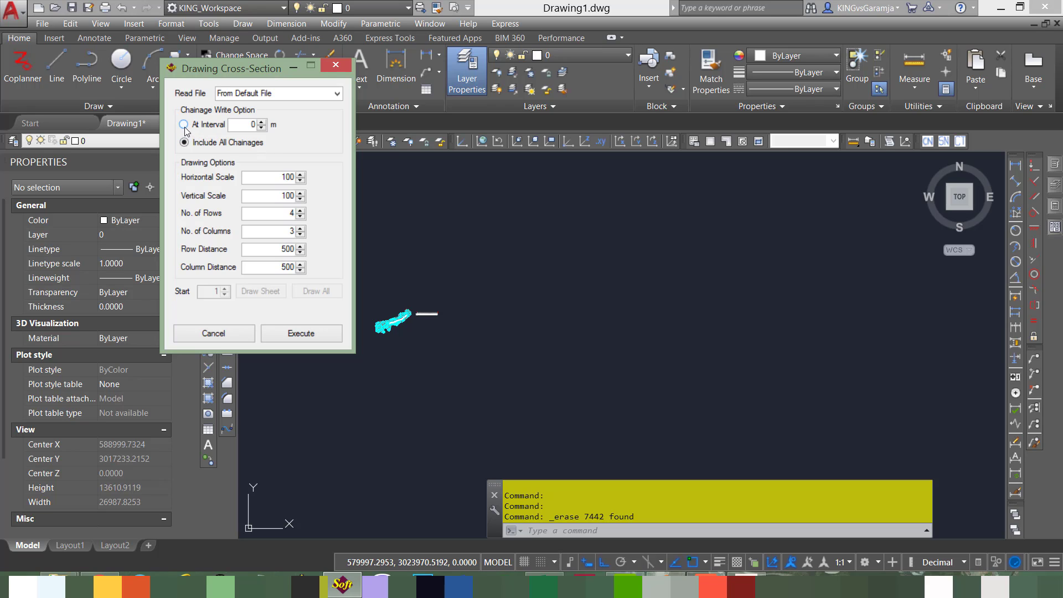
{"action": "left_click_drag", "start_coordinate": [233, 72], "coordinate": [208, 62]}
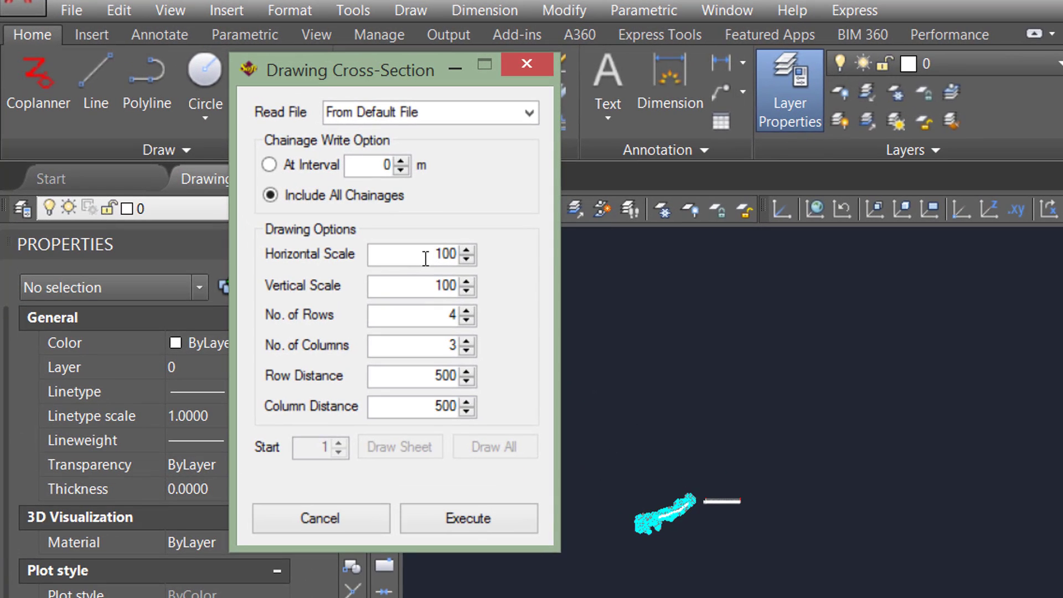
{"action": "double_click", "coordinate": [425, 258]}
{"action": "type", "text": "1000"}
{"action": "key", "text": "Tab"}
{"action": "left_click_drag", "start_coordinate": [345, 275], "coordinate": [693, 357]}
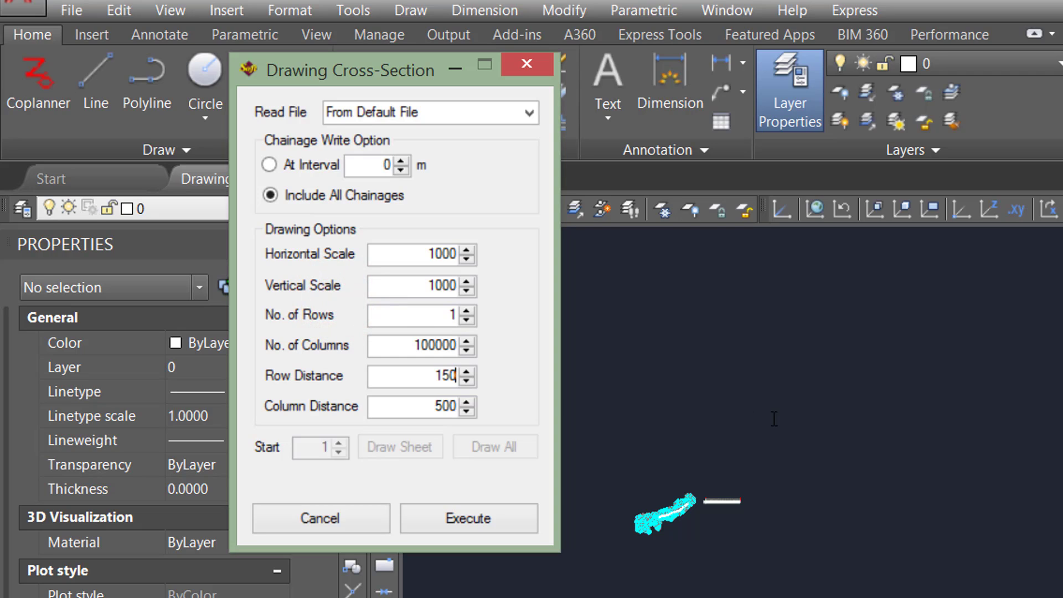
Step: Read the cross-section data from the default file and draw all sections from an origin point in the empty area east of the profile
{"action": "left_click", "coordinate": [502, 527]}
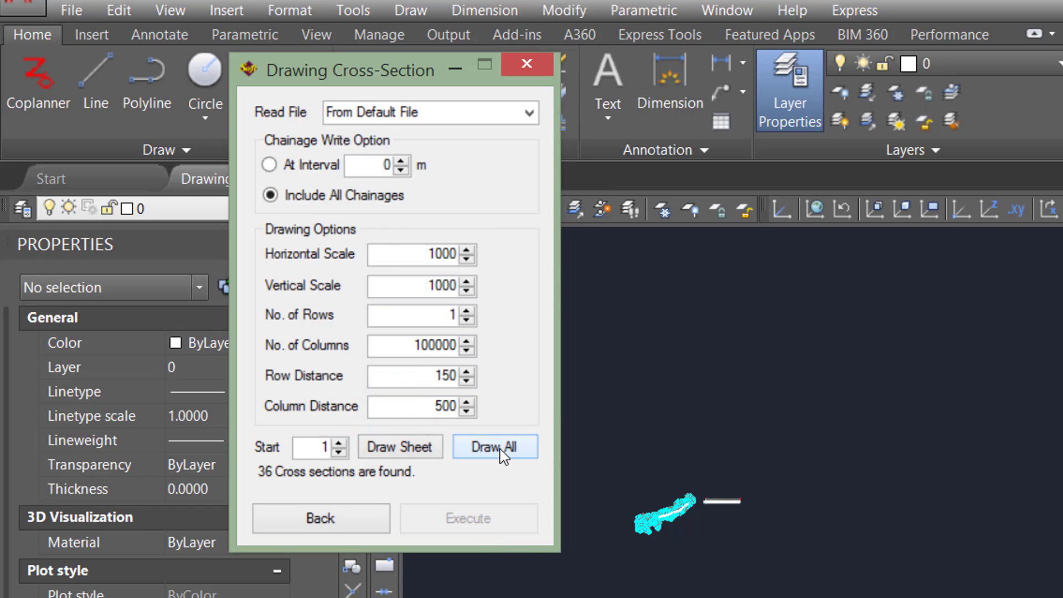
{"action": "left_click", "coordinate": [503, 449]}
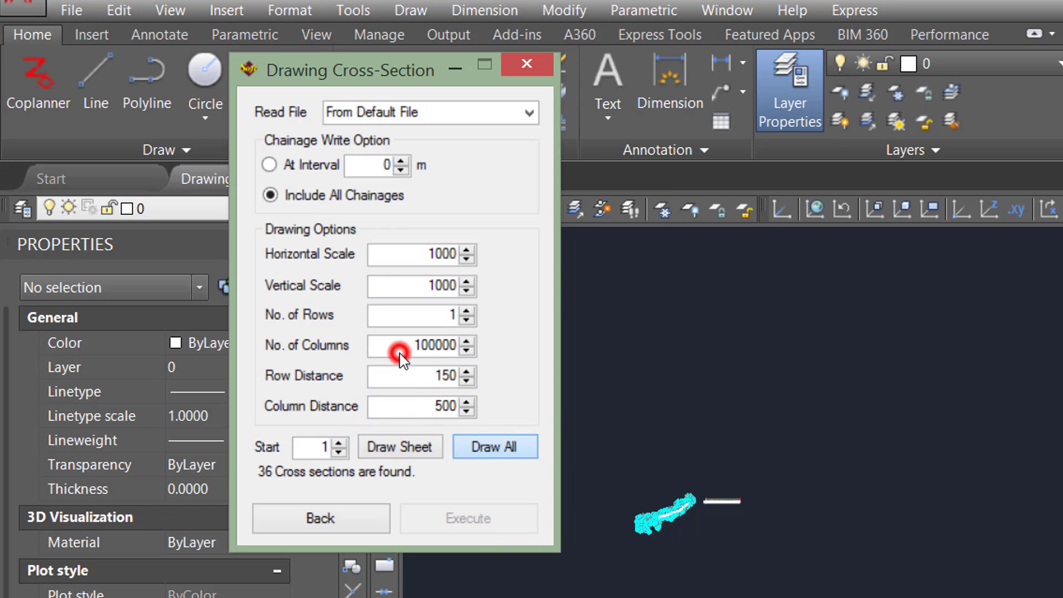
{"action": "left_click", "coordinate": [865, 511]}
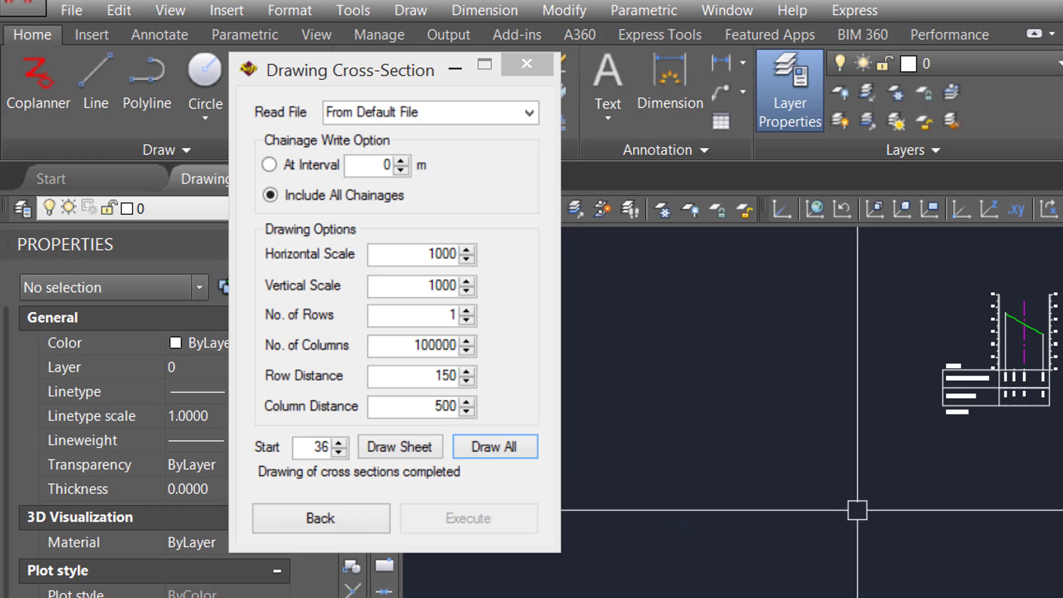
Step: Examine the row of drawn cross-sections and its position relative to the terrain and the longitudinal profile
{"action": "scroll", "coordinate": [940, 447], "scroll_direction": "up", "scroll_amount": 3}
{"action": "middle_click_drag", "start_coordinate": [1001, 427], "coordinate": [844, 552]}
{"action": "scroll", "coordinate": [836, 548], "scroll_direction": "down", "scroll_amount": 8}
{"action": "middle_click_drag", "start_coordinate": [912, 581], "coordinate": [650, 503]}
{"action": "scroll", "coordinate": [897, 484], "scroll_direction": "down", "scroll_amount": 7}
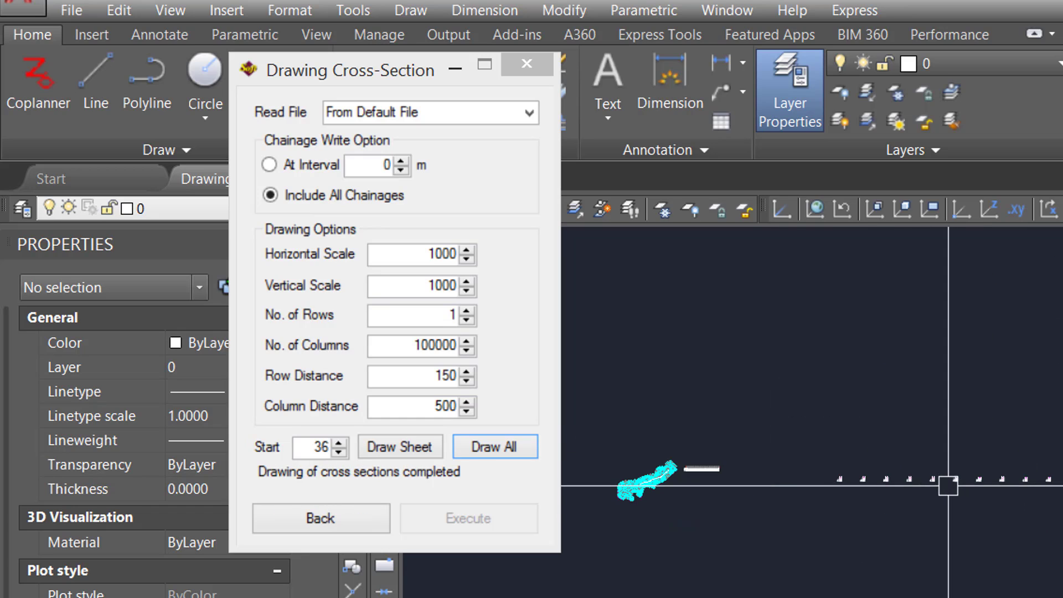
{"action": "scroll", "coordinate": [1060, 498], "scroll_direction": "down", "scroll_amount": 5}
{"action": "scroll", "coordinate": [1060, 509], "scroll_direction": "up", "scroll_amount": 2}
{"action": "middle_click_drag", "start_coordinate": [1060, 510], "coordinate": [642, 498]}
{"action": "scroll", "coordinate": [1059, 492], "scroll_direction": "up", "scroll_amount": 7}
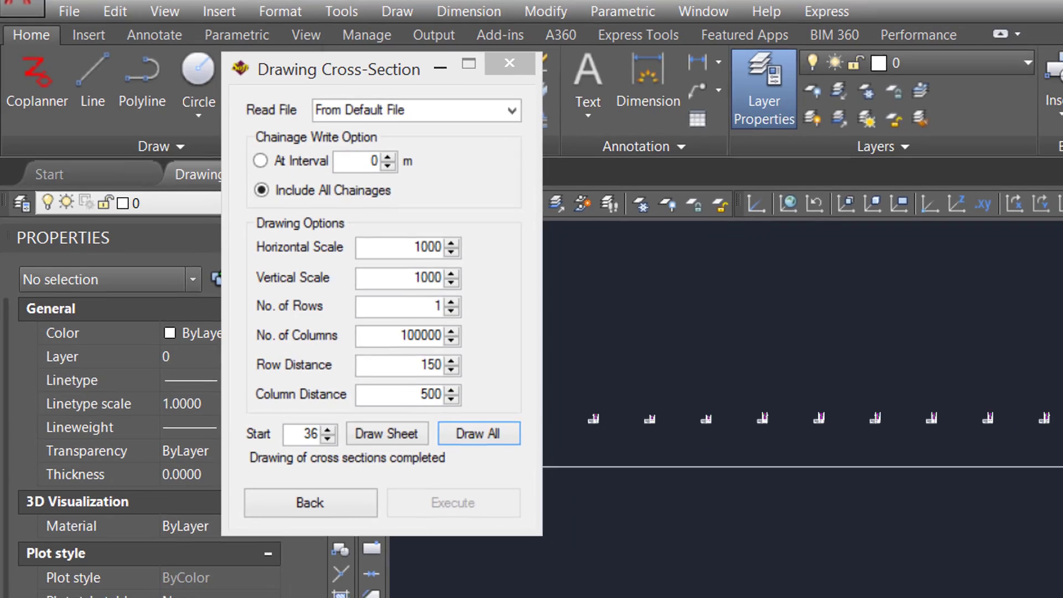
{"action": "middle_click_drag", "start_coordinate": [748, 302], "coordinate": [856, 358]}
{"action": "middle_click_drag", "start_coordinate": [508, 567], "coordinate": [935, 582]}
{"action": "scroll", "coordinate": [1029, 522], "scroll_direction": "up", "scroll_amount": 4}
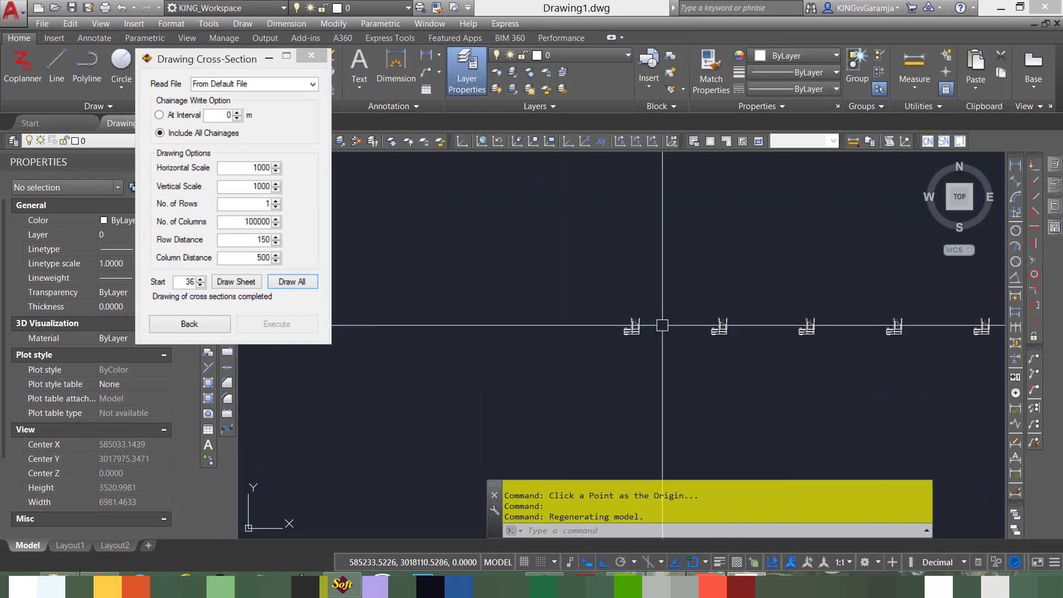
Step: Examine the first cross-section at chainage 0+000.00 with its ground line, centre line, level scale and data rows
{"action": "scroll", "coordinate": [511, 356], "scroll_direction": "up", "scroll_amount": 15}
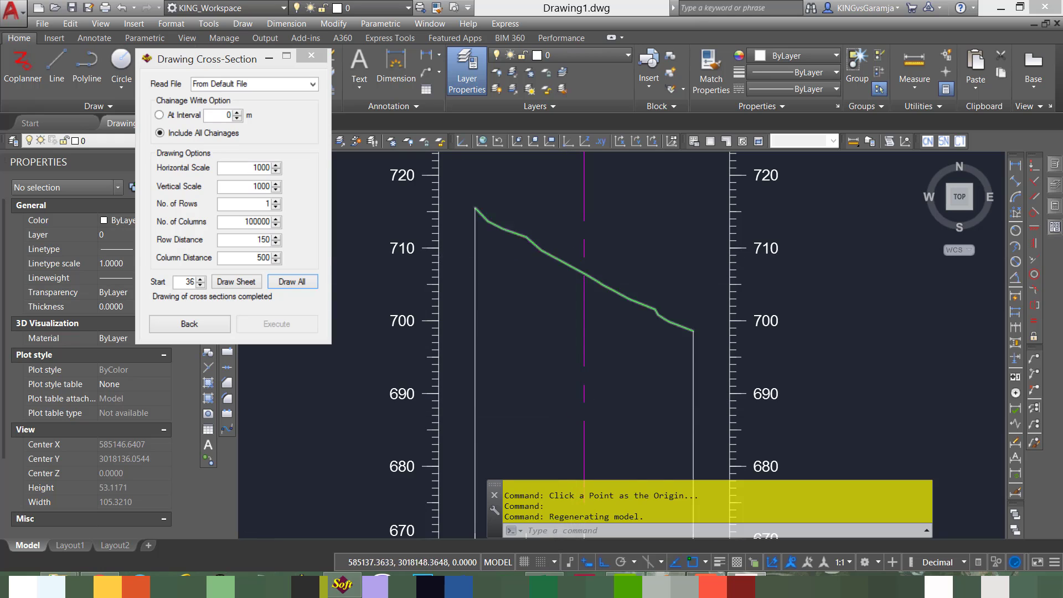
{"action": "scroll", "coordinate": [553, 256], "scroll_direction": "down", "scroll_amount": 4}
{"action": "mouse_move", "coordinate": [560, 335]}
{"action": "middle_mouse_down"}
{"action": "mouse_move", "coordinate": [576, 302]}
{"action": "mouse_move", "coordinate": [547, 321]}
{"action": "mouse_move", "coordinate": [555, 343]}
{"action": "mouse_move", "coordinate": [529, 331]}
{"action": "middle_mouse_up"}
{"action": "scroll", "coordinate": [570, 306], "scroll_direction": "up", "scroll_amount": 4}
{"action": "scroll", "coordinate": [543, 311], "scroll_direction": "down", "scroll_amount": 2}
{"action": "scroll", "coordinate": [510, 308], "scroll_direction": "down", "scroll_amount": 5}
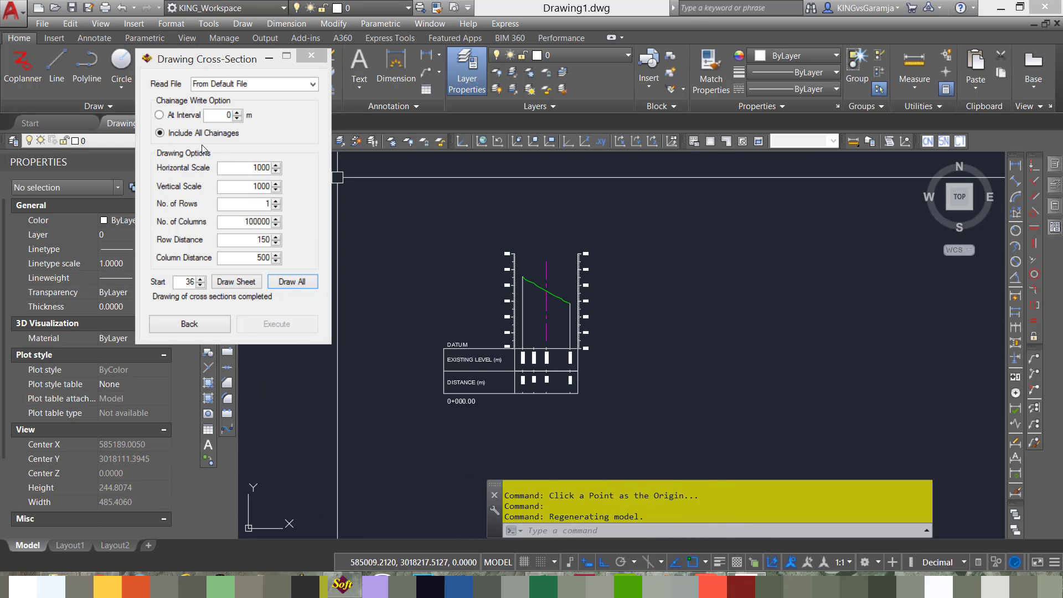
Step: Review the chainage write options and compare the first section's ground line vertices with its existing level and distance rows
{"action": "left_click", "coordinate": [160, 115]}
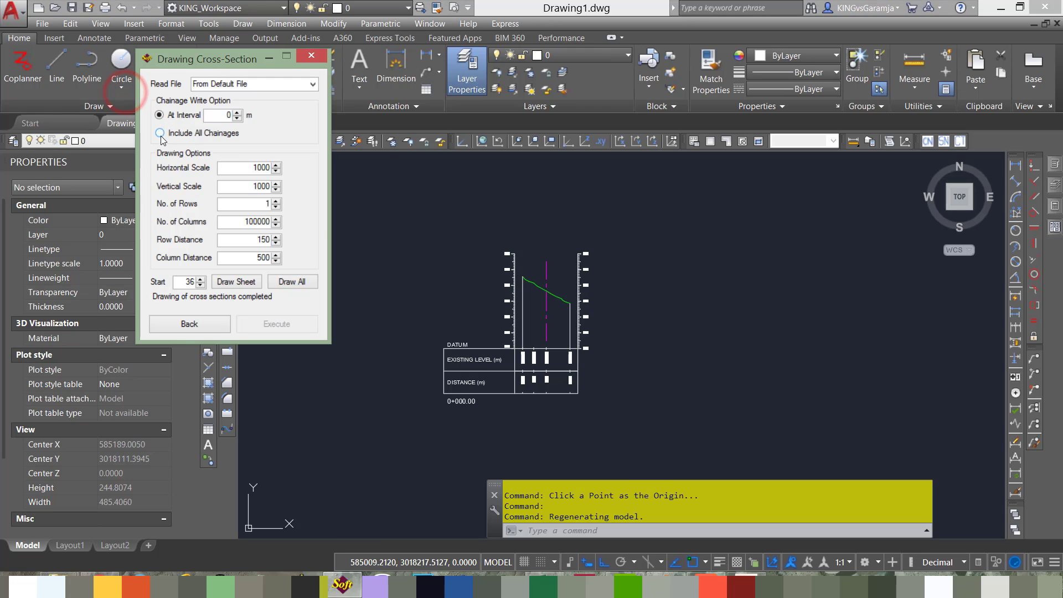
{"action": "left_click", "coordinate": [725, 363]}
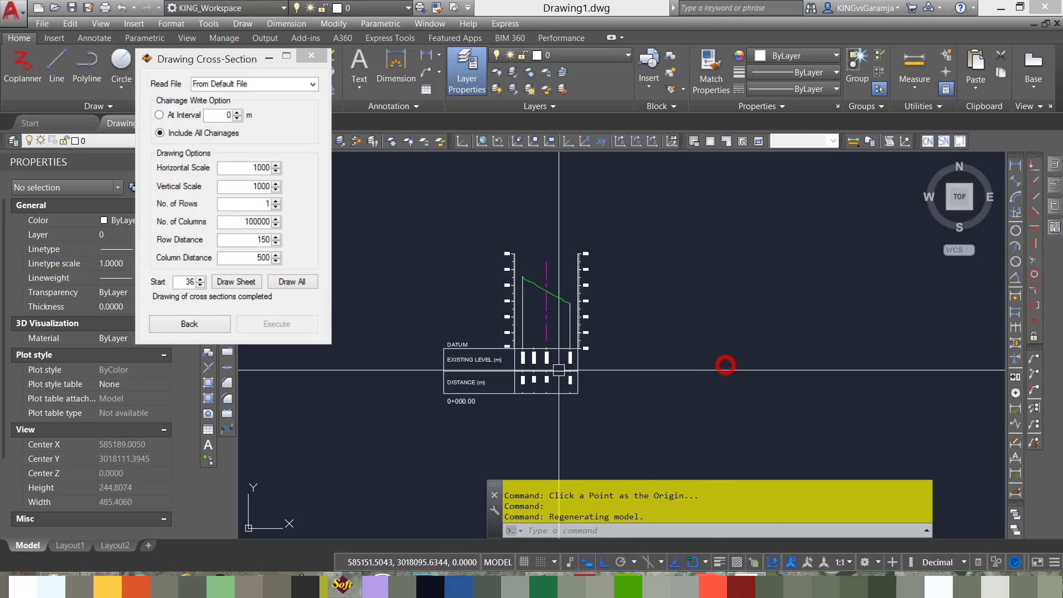
{"action": "scroll", "coordinate": [550, 368], "scroll_direction": "up", "scroll_amount": 5}
{"action": "middle_click_drag", "start_coordinate": [526, 316], "coordinate": [564, 429]}
{"action": "middle_click_drag", "start_coordinate": [587, 191], "coordinate": [601, 265]}
{"action": "left_click", "coordinate": [636, 249]}
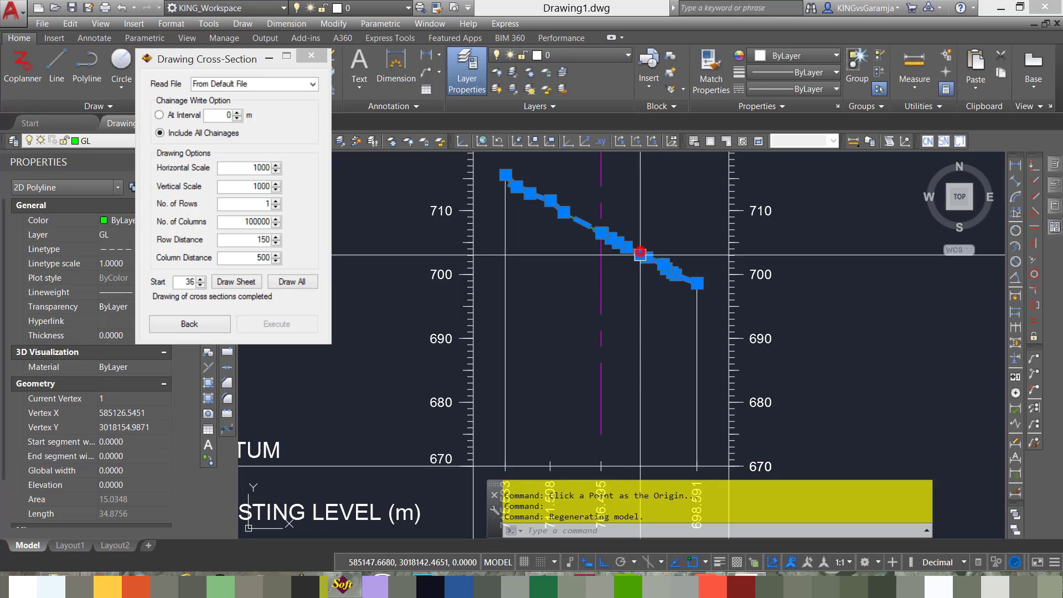
{"action": "scroll", "coordinate": [576, 270], "scroll_direction": "down", "scroll_amount": 2}
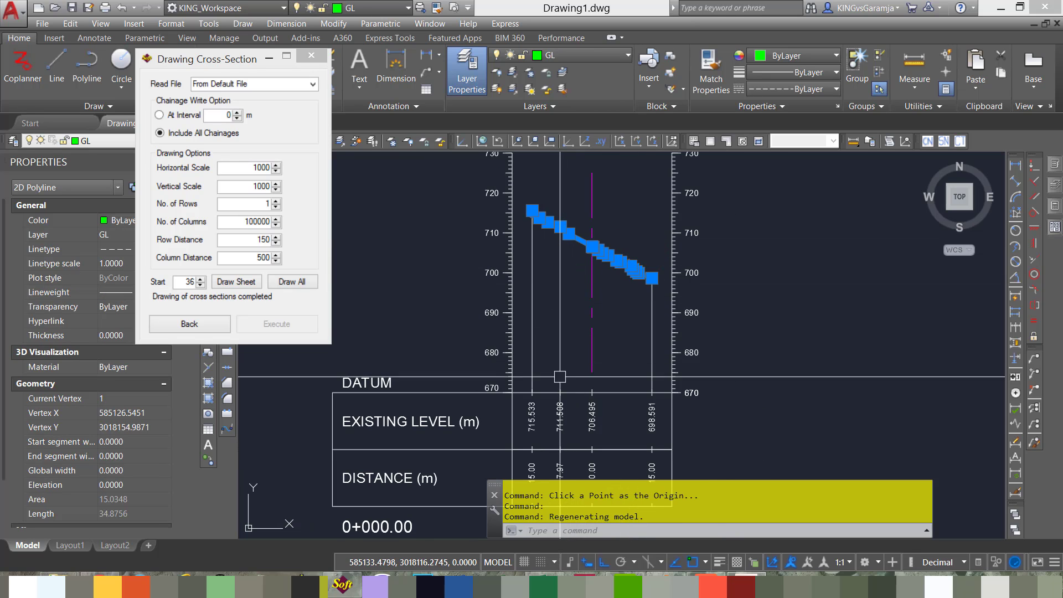
{"action": "mouse_move", "coordinate": [560, 423]}
{"action": "middle_mouse_down"}
{"action": "mouse_move", "coordinate": [569, 306]}
{"action": "mouse_move", "coordinate": [580, 337]}
{"action": "middle_mouse_up"}
{"action": "scroll", "coordinate": [569, 354], "scroll_direction": "up", "scroll_amount": 6}
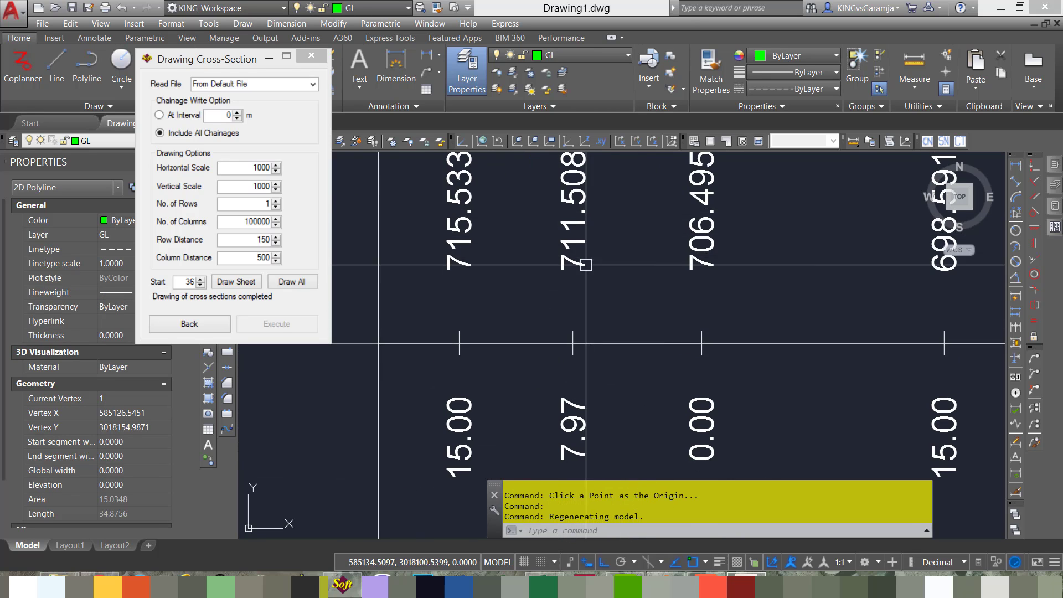
{"action": "scroll", "coordinate": [609, 310], "scroll_direction": "down", "scroll_amount": 6}
{"action": "middle_click_drag", "start_coordinate": [649, 308], "coordinate": [640, 372]}
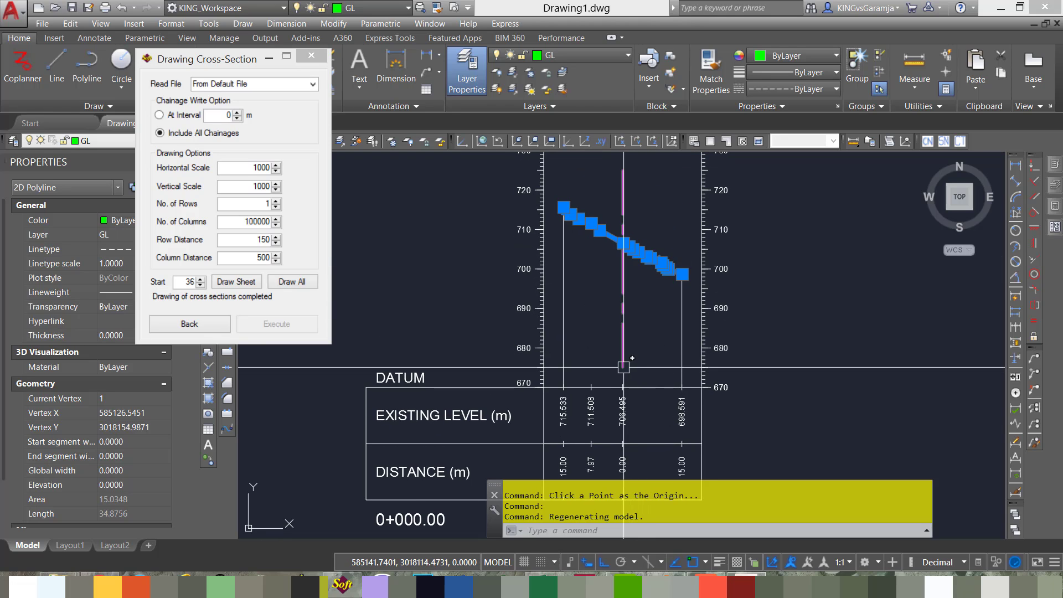
{"action": "key", "text": "Escape"}
Step: Set the cross-section chainage write option to an interval of 5 m and check the first section's distance row
{"action": "left_click", "coordinate": [159, 115]}
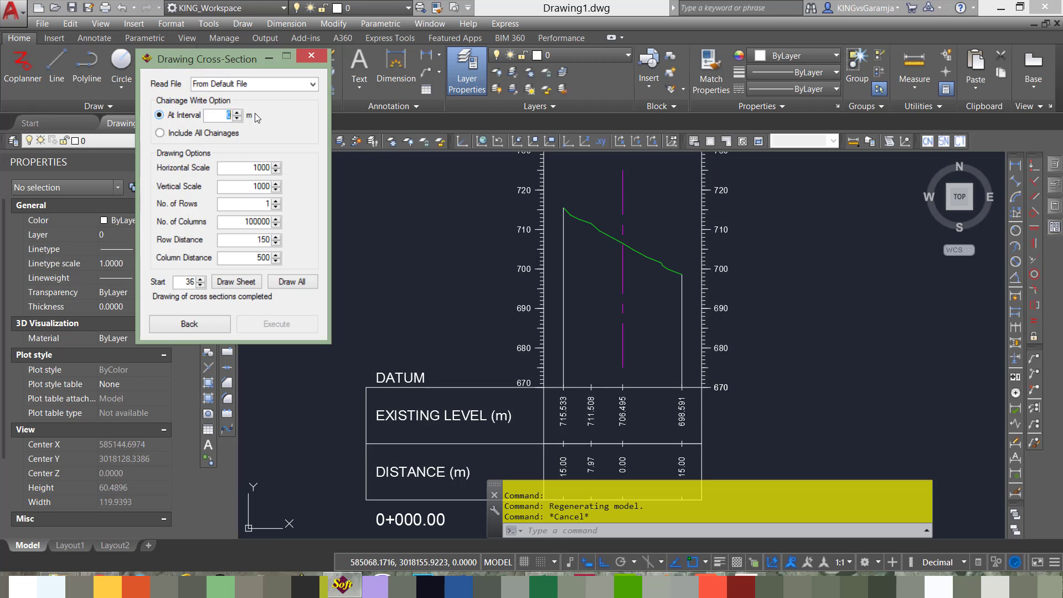
{"action": "left_click", "coordinate": [648, 322]}
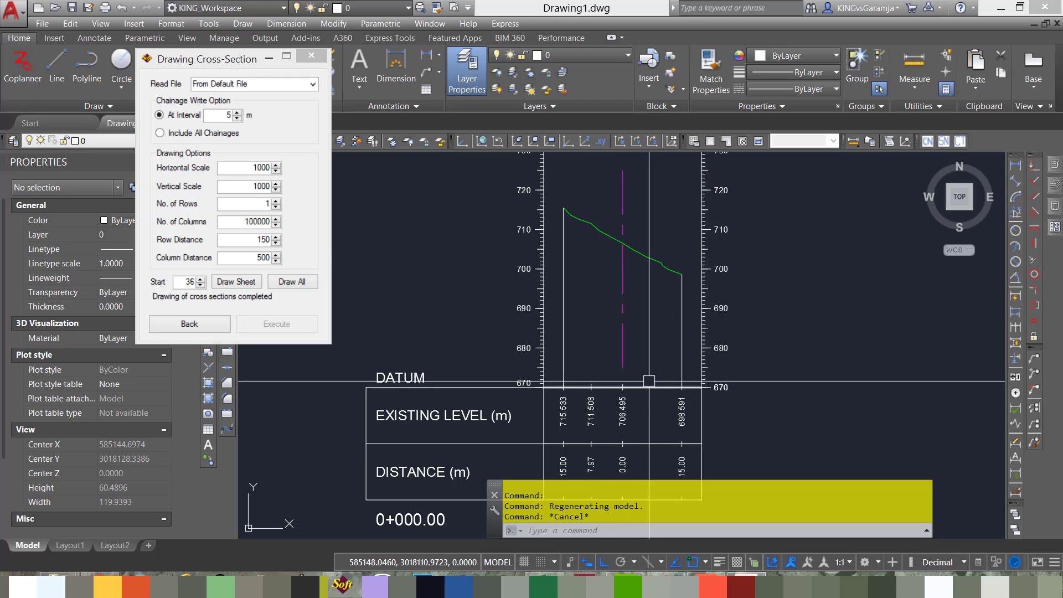
{"action": "middle_click_drag", "start_coordinate": [662, 402], "coordinate": [657, 302]}
{"action": "scroll", "coordinate": [618, 393], "scroll_direction": "up", "scroll_amount": 4}
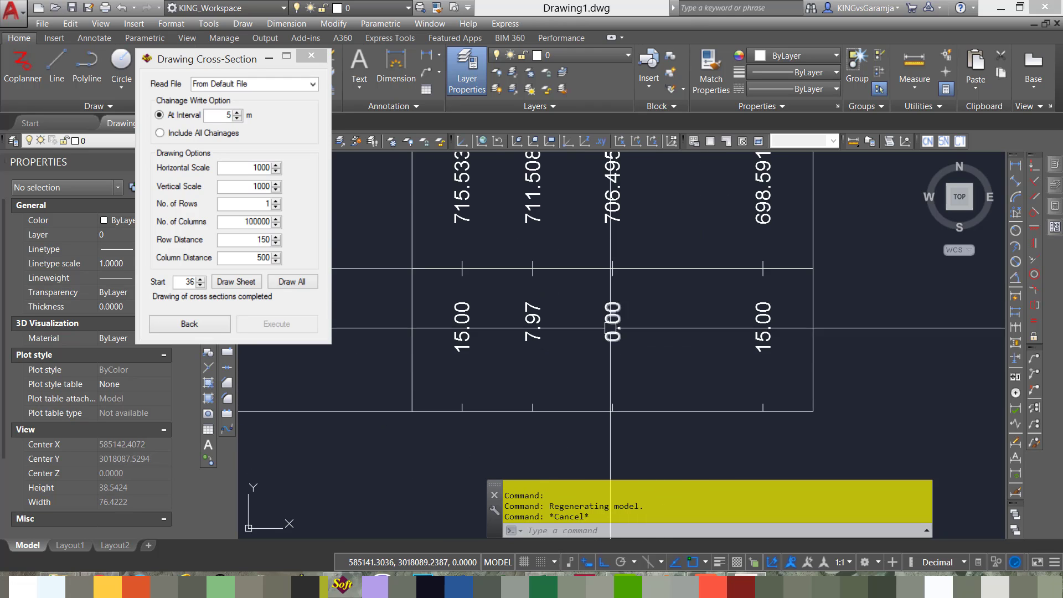
{"action": "mouse_move", "coordinate": [479, 173]}
{"action": "middle_mouse_down"}
{"action": "mouse_move", "coordinate": [519, 287]}
{"action": "mouse_move", "coordinate": [568, 340]}
{"action": "middle_mouse_up"}
{"action": "scroll", "coordinate": [526, 333], "scroll_direction": "down", "scroll_amount": 6}
{"action": "scroll", "coordinate": [568, 340], "scroll_direction": "down", "scroll_amount": 5}
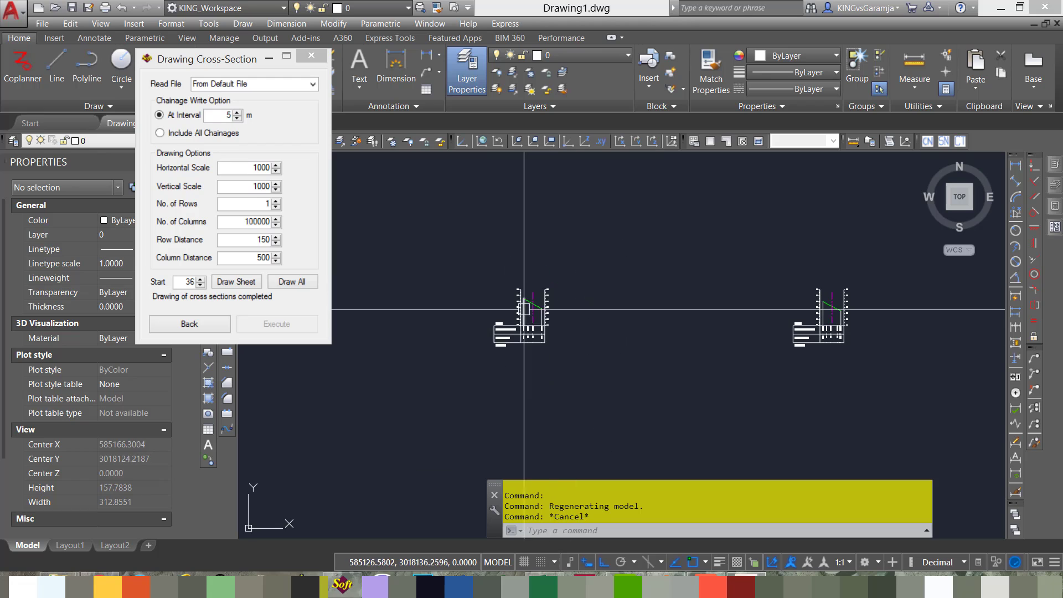
Step: Place a vertical linear dimension between the 700 and 710 marks on the first cross-section's level scale
{"action": "scroll", "coordinate": [533, 284], "scroll_direction": "up", "scroll_amount": 4}
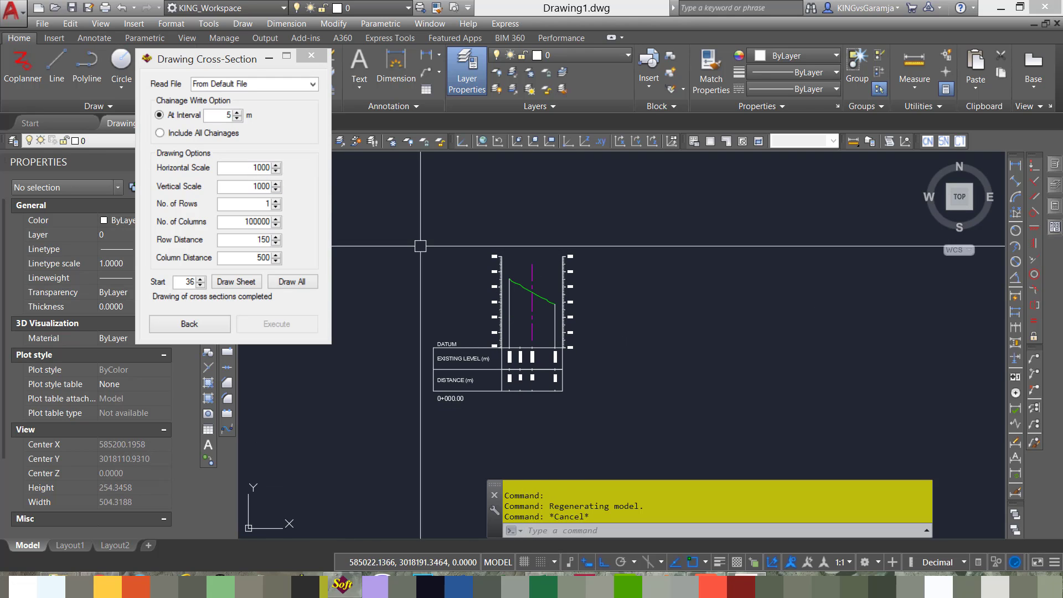
{"action": "scroll", "coordinate": [513, 288], "scroll_direction": "up", "scroll_amount": 4}
{"action": "middle_click_drag", "start_coordinate": [508, 287], "coordinate": [554, 298]}
{"action": "scroll", "coordinate": [498, 294], "scroll_direction": "up", "scroll_amount": 3}
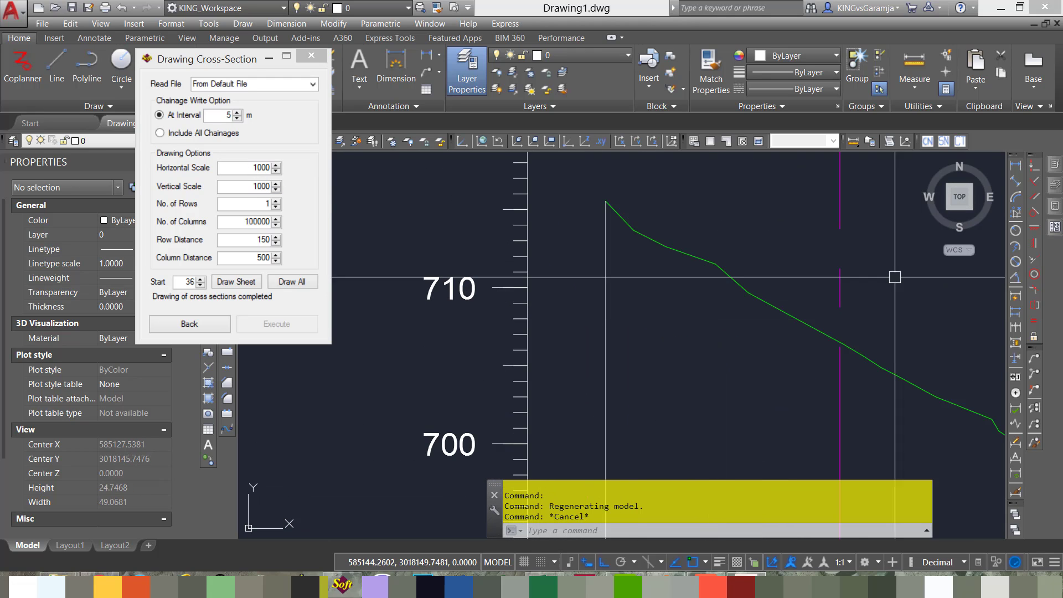
{"action": "left_click", "coordinate": [1015, 166]}
{"action": "middle_click_drag", "start_coordinate": [545, 380], "coordinate": [590, 299]}
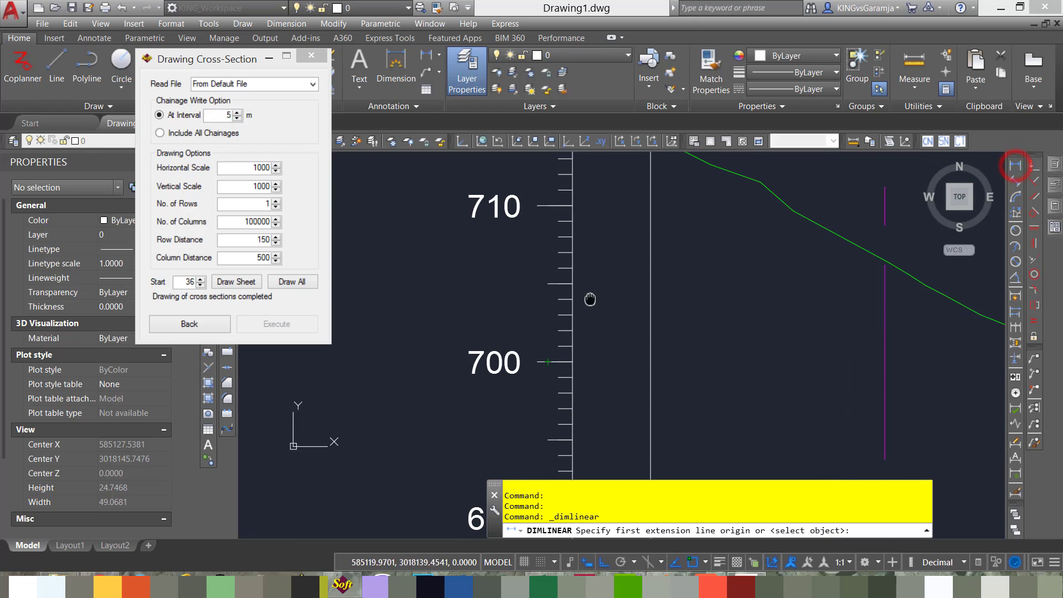
{"action": "left_click", "coordinate": [573, 361]}
{"action": "left_click", "coordinate": [573, 206]}
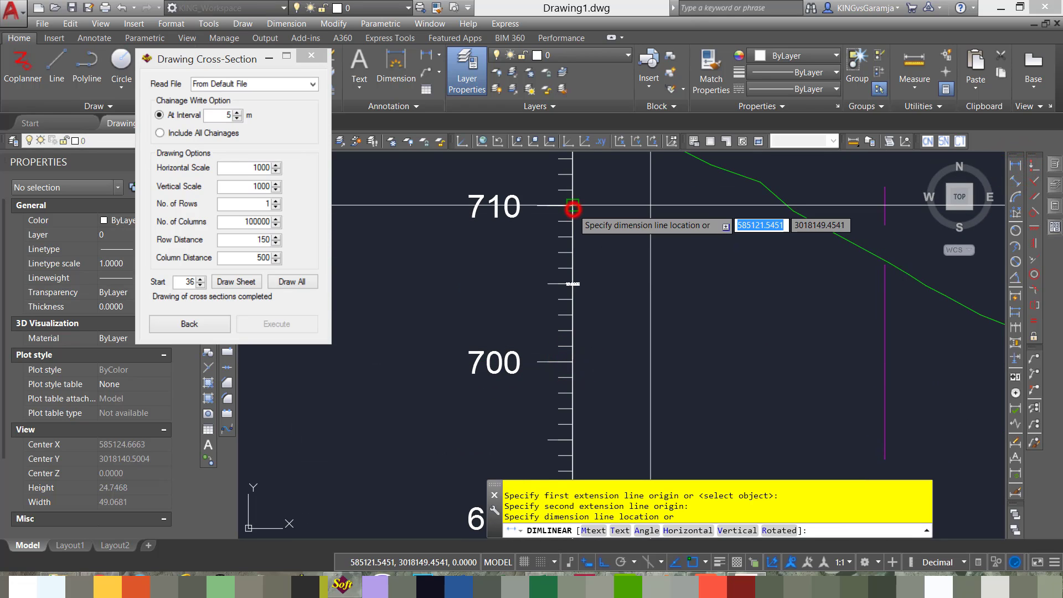
{"action": "left_click", "coordinate": [589, 271]}
{"action": "scroll", "coordinate": [588, 269], "scroll_direction": "up", "scroll_amount": 2}
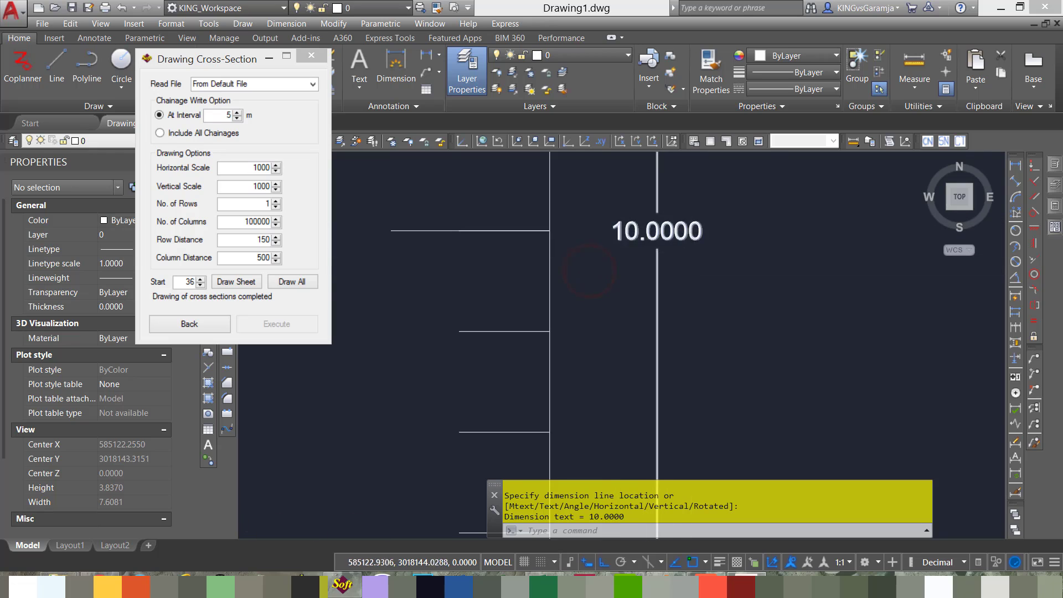
{"action": "mouse_move", "coordinate": [588, 268]}
{"action": "middle_mouse_down"}
{"action": "mouse_move", "coordinate": [678, 322]}
{"action": "mouse_move", "coordinate": [666, 372]}
{"action": "middle_mouse_up"}
{"action": "scroll", "coordinate": [671, 340], "scroll_direction": "down", "scroll_amount": 2}
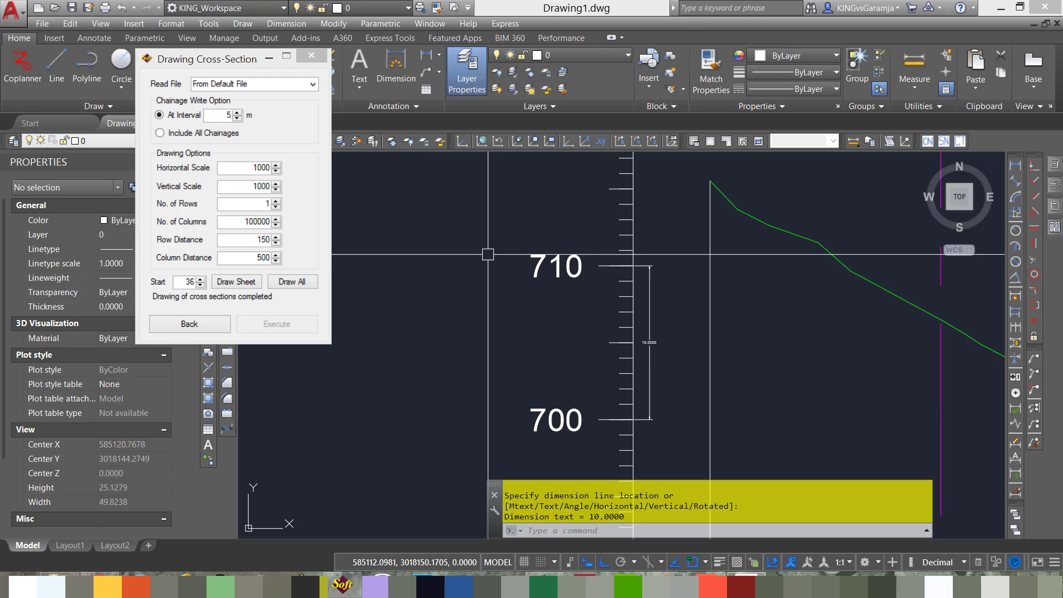
Step: Compare the row, column and distance settings with the overall cross-section layout and the spacing between neighbouring sections
{"action": "scroll", "coordinate": [544, 297], "scroll_direction": "down", "scroll_amount": 10}
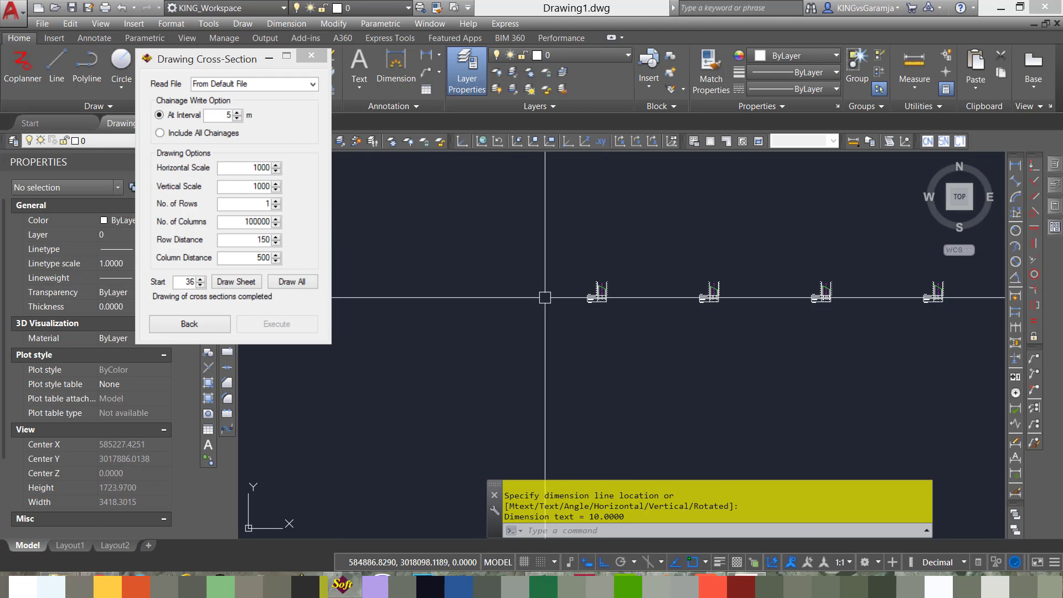
{"action": "scroll", "coordinate": [544, 298], "scroll_direction": "down", "scroll_amount": 4}
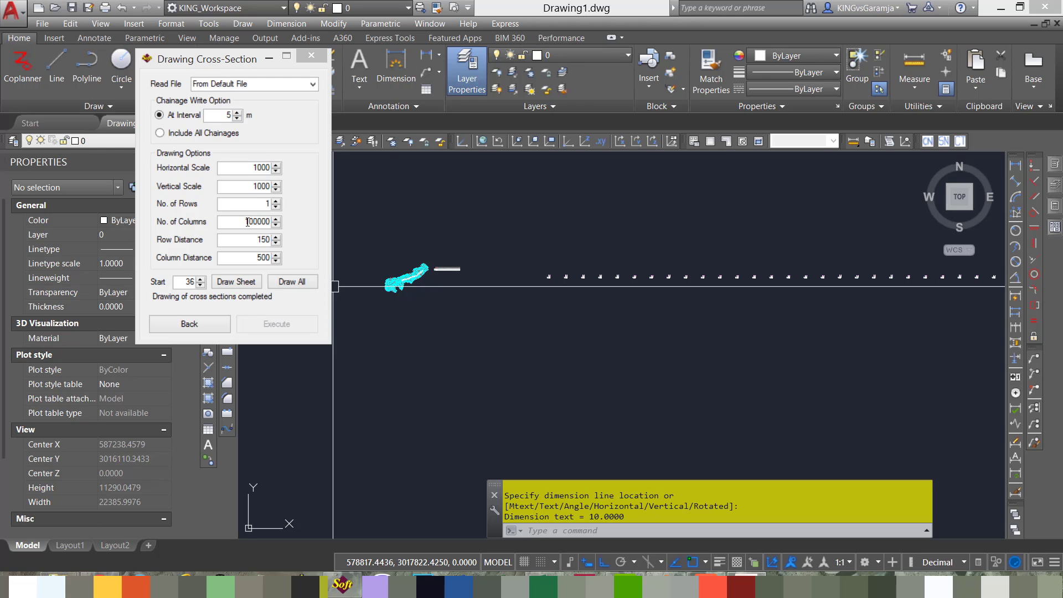
{"action": "left_click_drag", "start_coordinate": [247, 221], "coordinate": [305, 222]}
{"action": "left_click", "coordinate": [613, 246]}
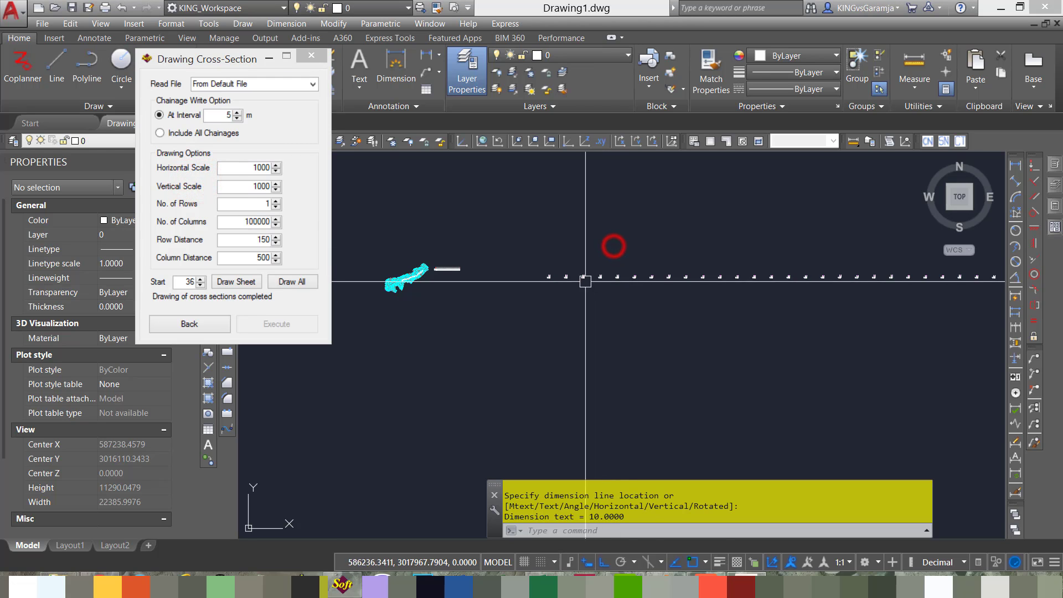
{"action": "scroll", "coordinate": [578, 281], "scroll_direction": "down", "scroll_amount": 6}
{"action": "middle_click_drag", "start_coordinate": [742, 320], "coordinate": [682, 320]}
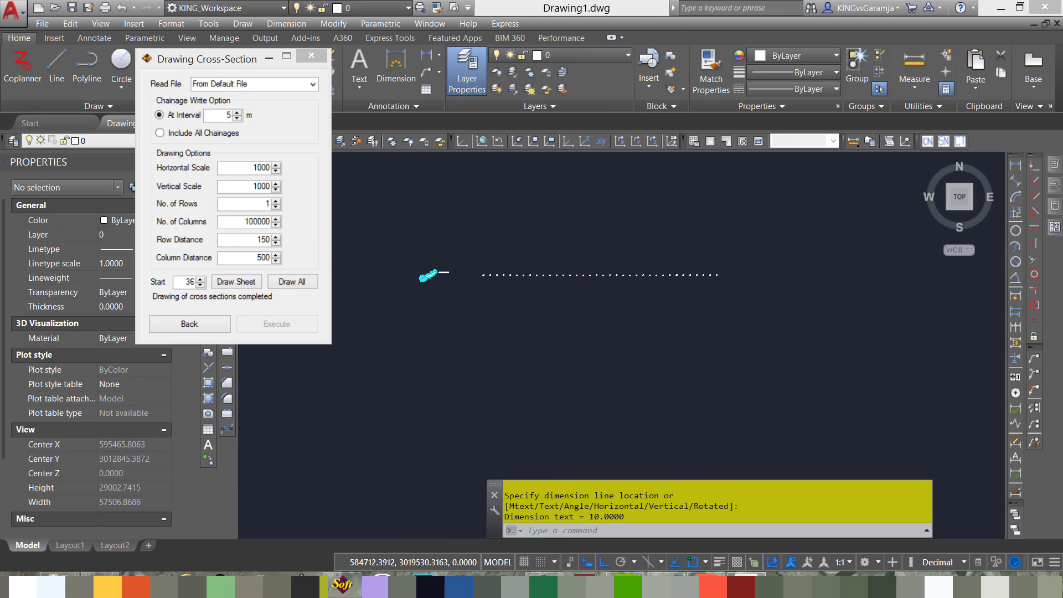
{"action": "scroll", "coordinate": [484, 269], "scroll_direction": "up", "scroll_amount": 10}
{"action": "middle_click_drag", "start_coordinate": [608, 354], "coordinate": [605, 197]}
{"action": "middle_click_drag", "start_coordinate": [644, 341], "coordinate": [587, 208]}
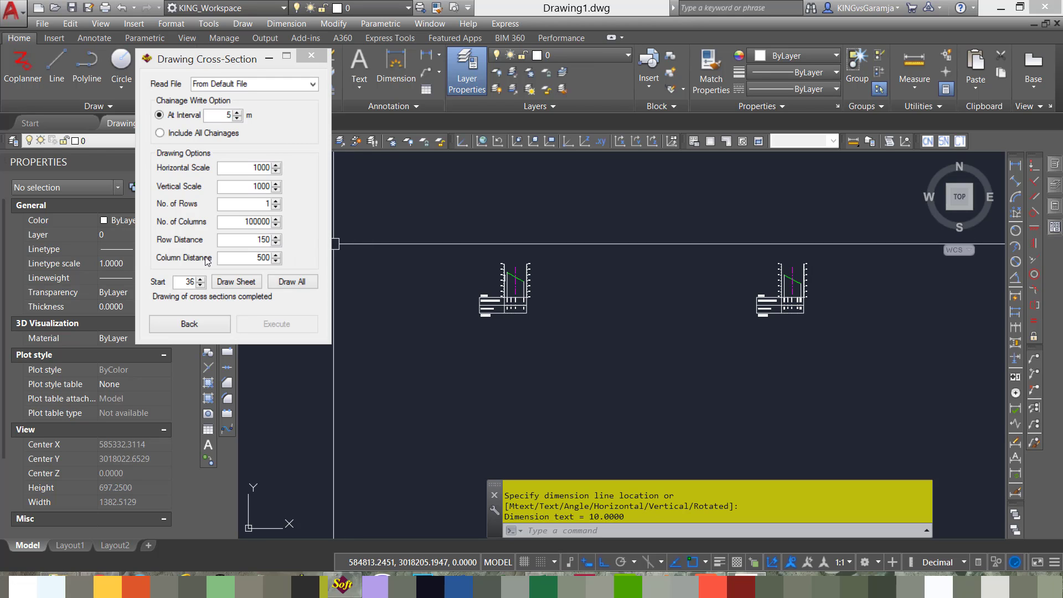
Step: Close the cross-section drawing dialog after viewing the whole row of drawn sections
{"action": "scroll", "coordinate": [788, 290], "scroll_direction": "down", "scroll_amount": 8}
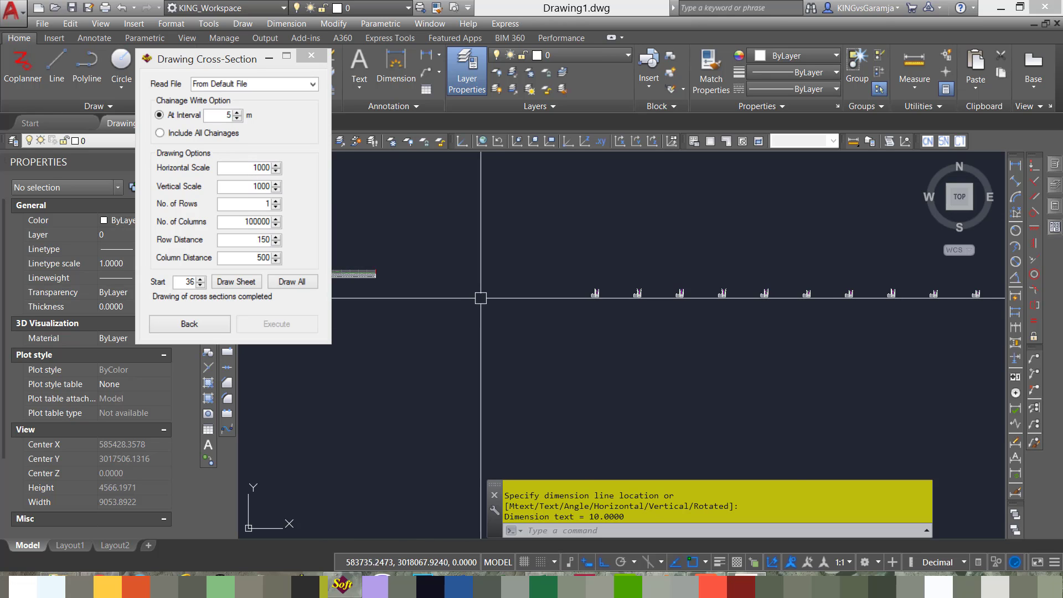
{"action": "left_click", "coordinate": [311, 59]}
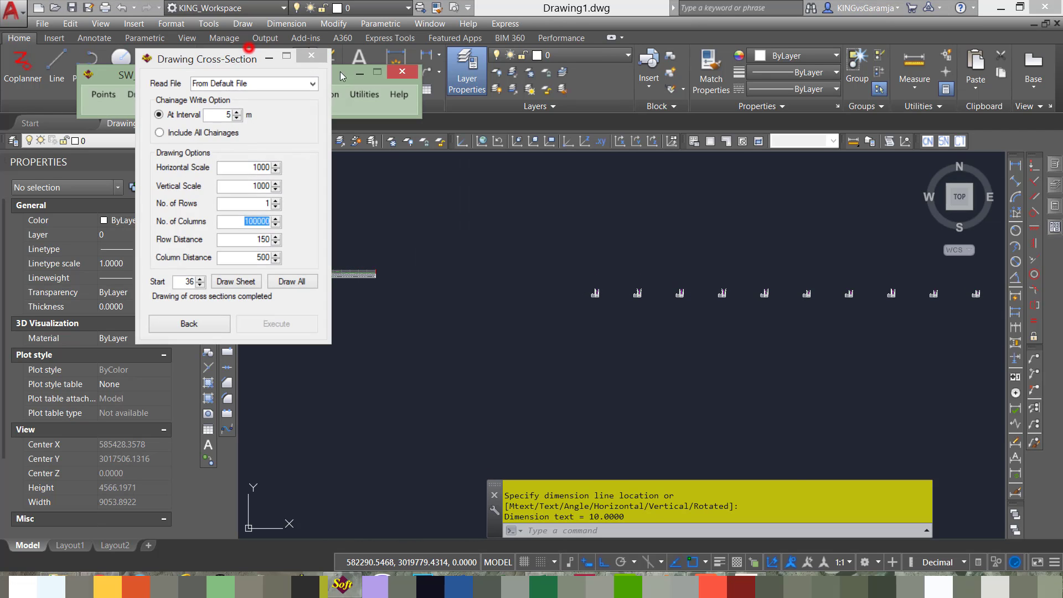
{"action": "left_click", "coordinate": [461, 255]}
Step: Review the finished profile sheet and its placement between the contoured terrain and the row of cross-sections
{"action": "middle_click_drag", "start_coordinate": [322, 269], "coordinate": [464, 290]}
{"action": "scroll", "coordinate": [464, 290], "scroll_direction": "up", "scroll_amount": 2}
{"action": "scroll", "coordinate": [468, 290], "scroll_direction": "up", "scroll_amount": 6}
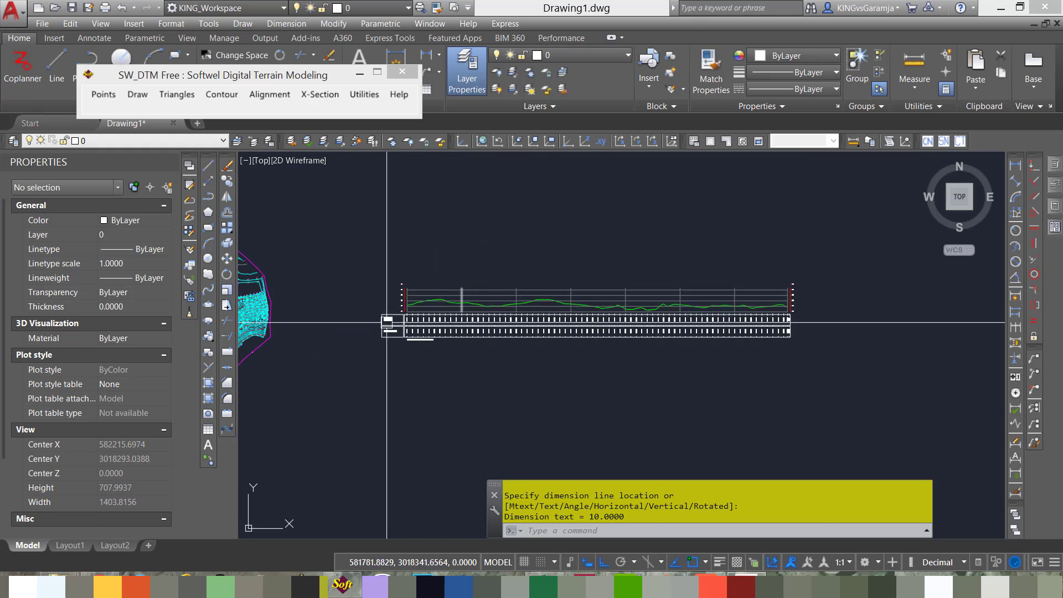
{"action": "middle_click_drag", "start_coordinate": [311, 348], "coordinate": [605, 288]}
{"action": "scroll", "coordinate": [605, 288], "scroll_direction": "down", "scroll_amount": 4}
{"action": "middle_click_drag", "start_coordinate": [584, 334], "coordinate": [481, 380]}
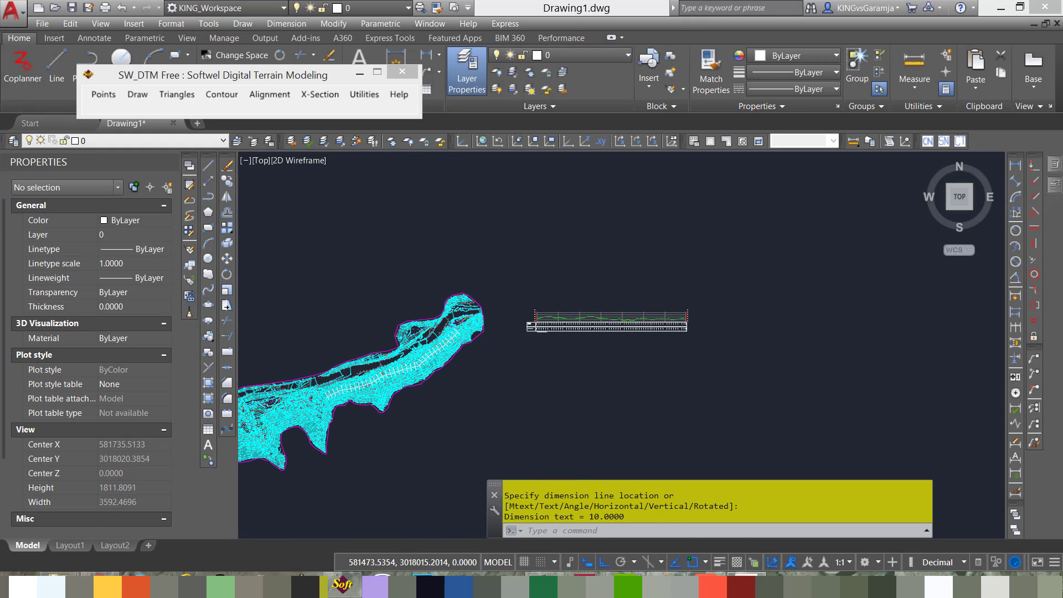
{"action": "middle_click_drag", "start_coordinate": [559, 356], "coordinate": [476, 360]}
{"action": "scroll", "coordinate": [463, 340], "scroll_direction": "up", "scroll_amount": 6}
{"action": "scroll", "coordinate": [422, 278], "scroll_direction": "down", "scroll_amount": 2}
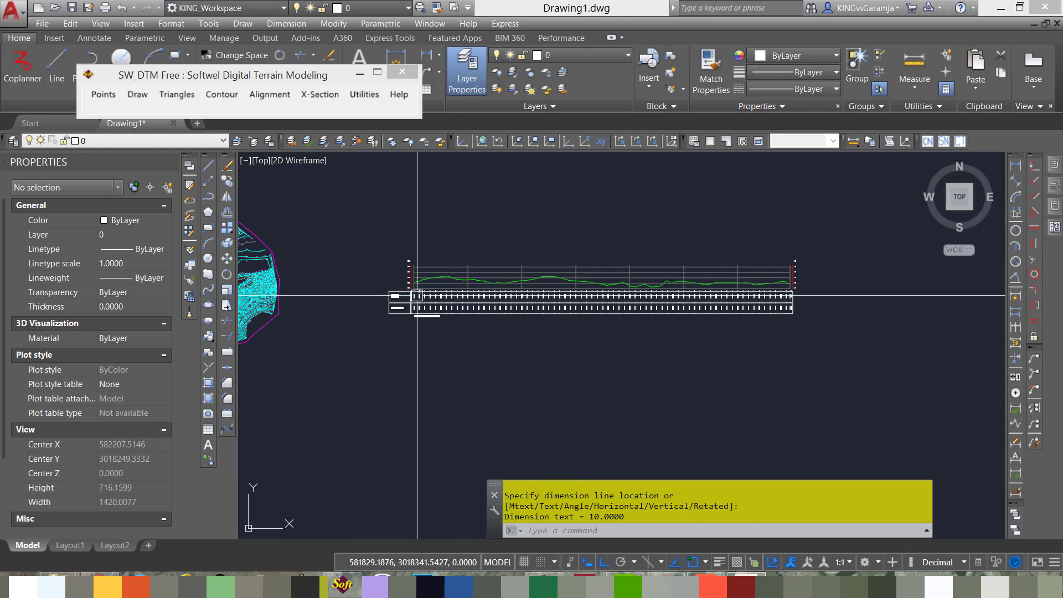
{"action": "scroll", "coordinate": [421, 289], "scroll_direction": "down", "scroll_amount": 4}
{"action": "mouse_move", "coordinate": [573, 315]}
{"action": "middle_mouse_down"}
{"action": "mouse_move", "coordinate": [464, 336]}
{"action": "mouse_move", "coordinate": [365, 295]}
{"action": "middle_mouse_up"}
{"action": "scroll", "coordinate": [565, 330], "scroll_direction": "down", "scroll_amount": 4}
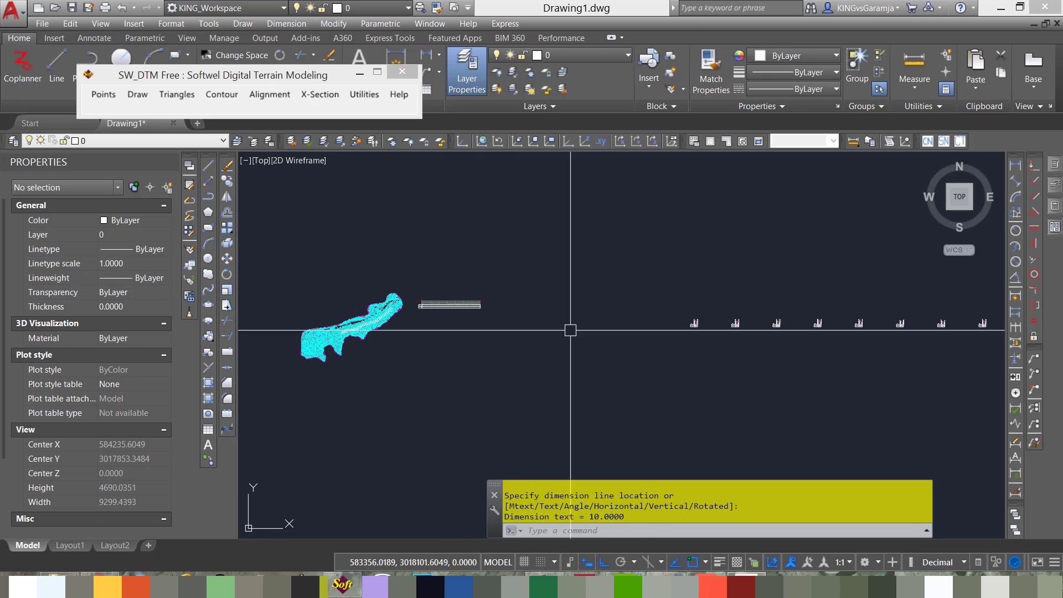
Step: Inspect the first cross-section's ground line and level scale, and return to the contoured terrain with its alignment section lines
{"action": "middle_click_drag", "start_coordinate": [774, 322], "coordinate": [553, 327]}
{"action": "scroll", "coordinate": [547, 328], "scroll_direction": "up", "scroll_amount": 6}
{"action": "middle_click_drag", "start_coordinate": [417, 354], "coordinate": [777, 357]}
{"action": "scroll", "coordinate": [607, 347], "scroll_direction": "up", "scroll_amount": 4}
{"action": "scroll", "coordinate": [674, 337], "scroll_direction": "up", "scroll_amount": 8}
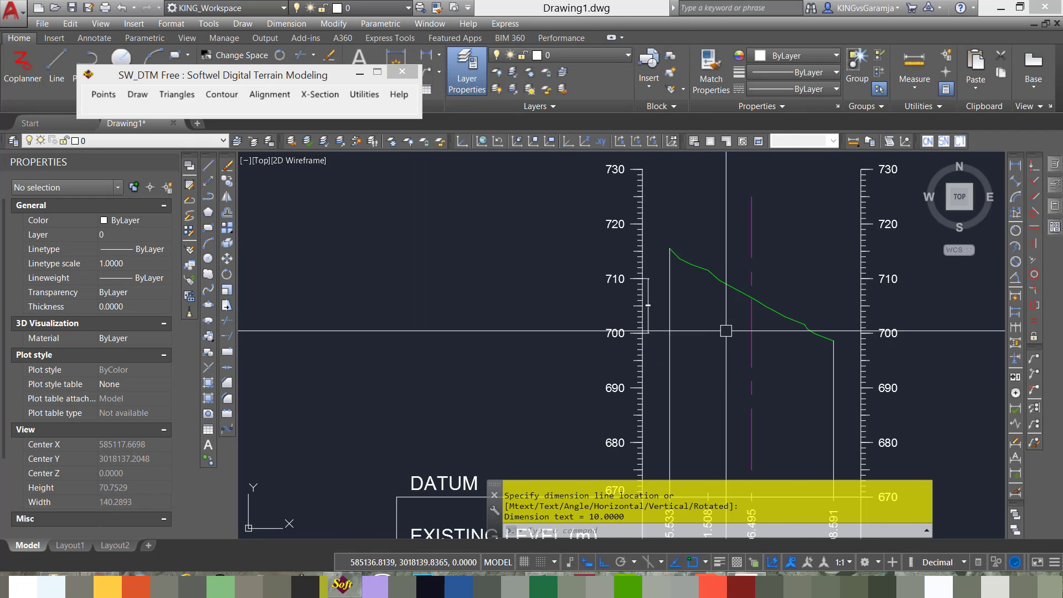
{"action": "scroll", "coordinate": [742, 319], "scroll_direction": "up", "scroll_amount": 6}
{"action": "scroll", "coordinate": [751, 314], "scroll_direction": "down", "scroll_amount": 12}
{"action": "middle_click_drag", "start_coordinate": [620, 333], "coordinate": [918, 295]}
{"action": "scroll", "coordinate": [907, 296], "scroll_direction": "down", "scroll_amount": 6}
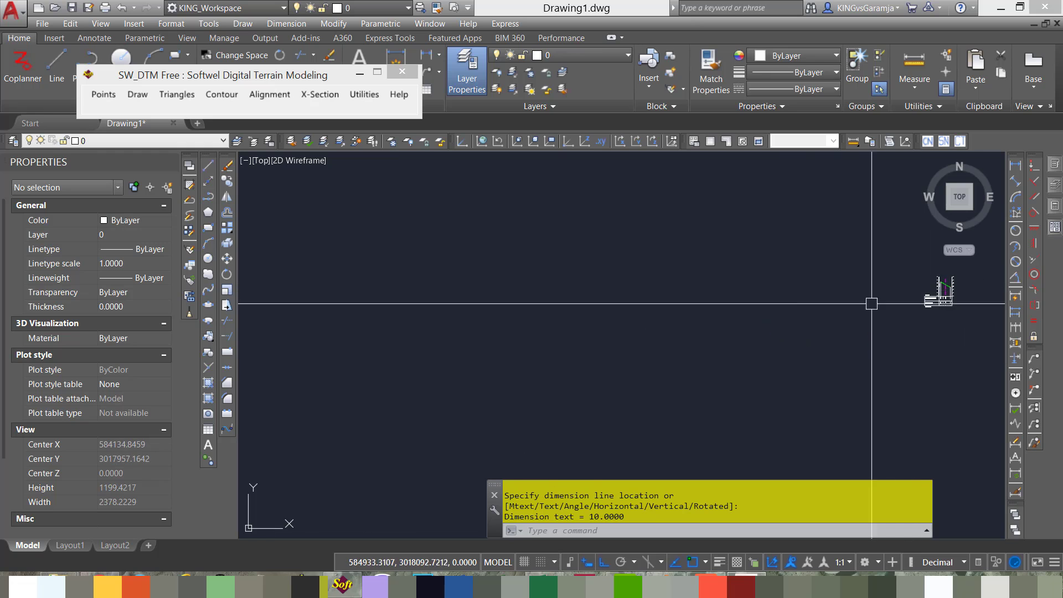
{"action": "middle_click_drag", "start_coordinate": [560, 306], "coordinate": [918, 288]}
{"action": "scroll", "coordinate": [880, 293], "scroll_direction": "down", "scroll_amount": 6}
{"action": "scroll", "coordinate": [653, 254], "scroll_direction": "up", "scroll_amount": 6}
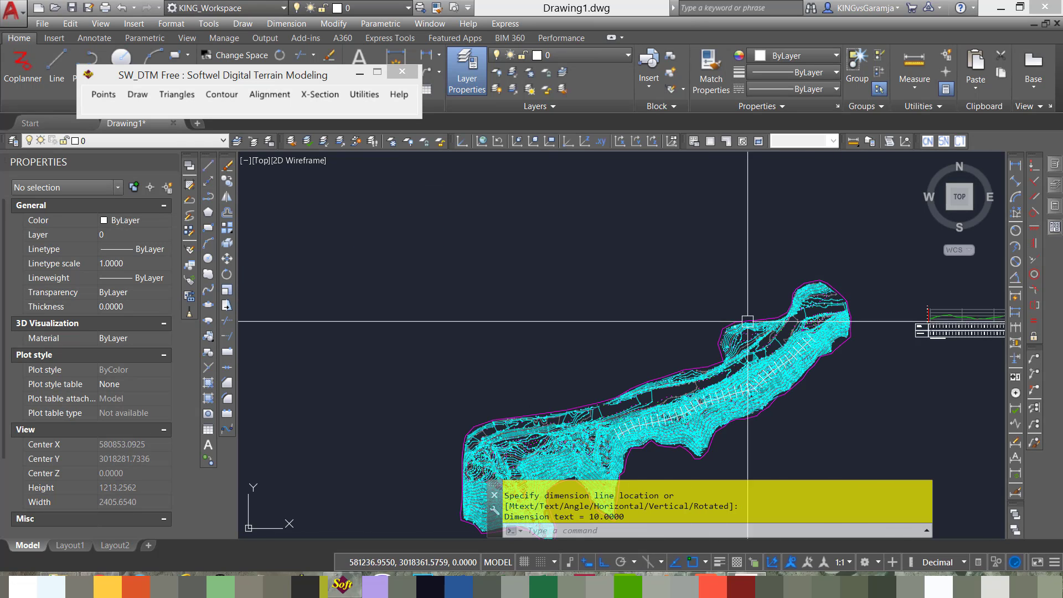
{"action": "middle_click_drag", "start_coordinate": [794, 374], "coordinate": [685, 272]}
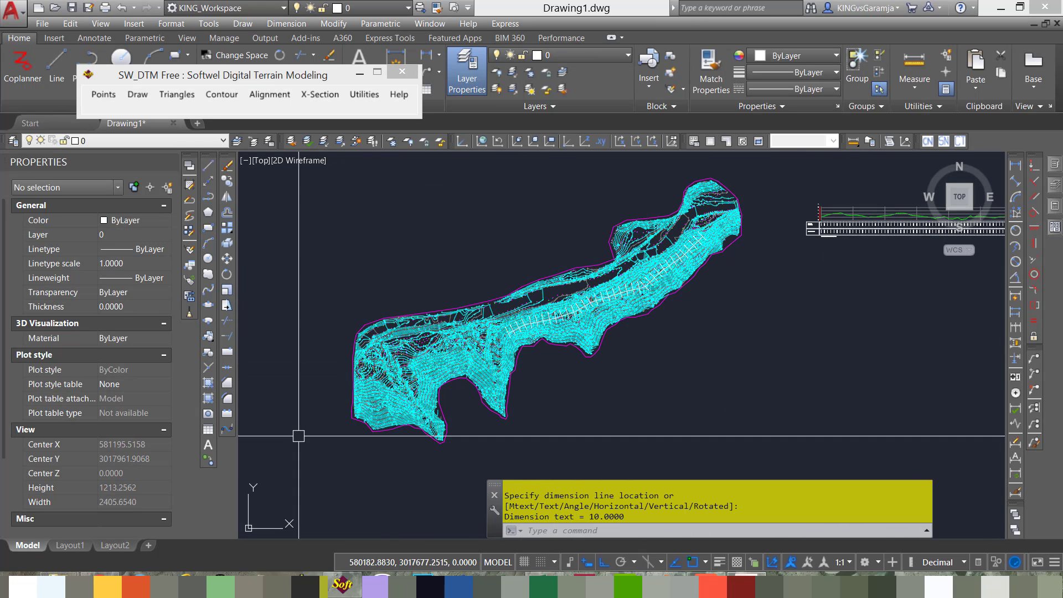
Step: Switch to the #Online To The Brain YouTube channel in Google Chrome and minimize the SW_DTM window covering it
{"action": "mouse_move", "coordinate": [100, 586]}
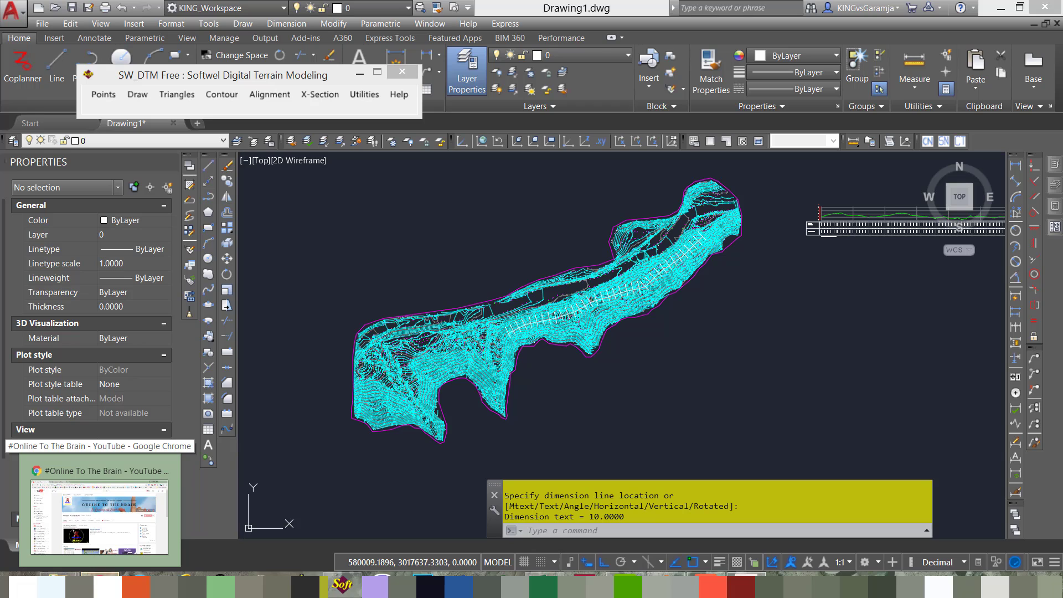
{"action": "left_click", "coordinate": [100, 517]}
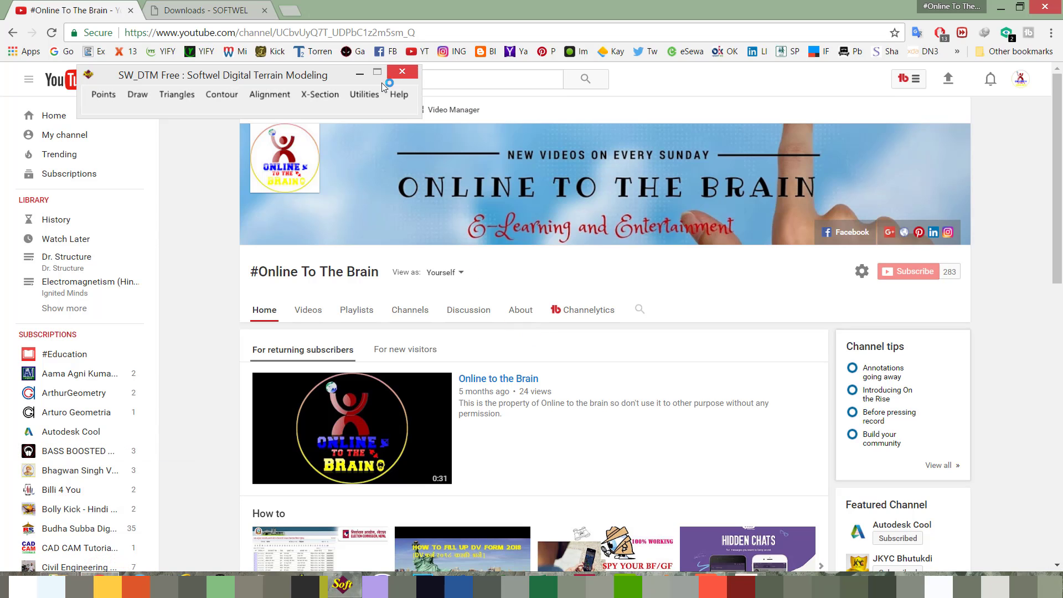
{"action": "left_click", "coordinate": [360, 73]}
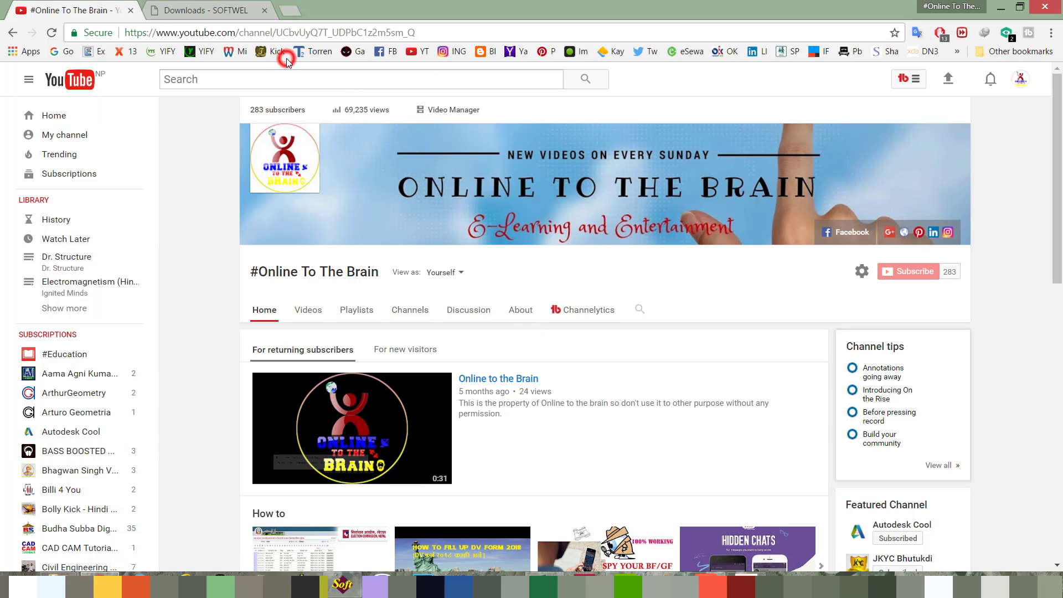
Step: Look over the channel's home page down to the How to videos
{"action": "left_click_drag", "start_coordinate": [1055, 113], "coordinate": [1060, 86]}
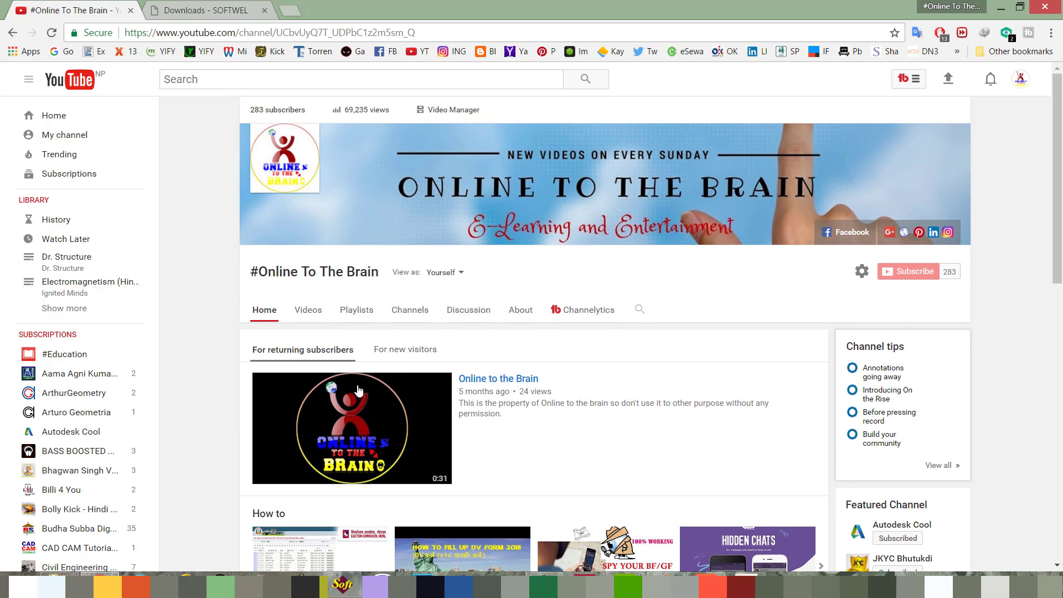
{"action": "mouse_move", "coordinate": [1059, 121]}
{"action": "left_mouse_down"}
{"action": "mouse_move", "coordinate": [1059, 283]}
{"action": "mouse_move", "coordinate": [1058, 132]}
{"action": "left_mouse_up"}
{"action": "left_click", "coordinate": [1058, 118]}
{"action": "left_click", "coordinate": [1059, 119]}
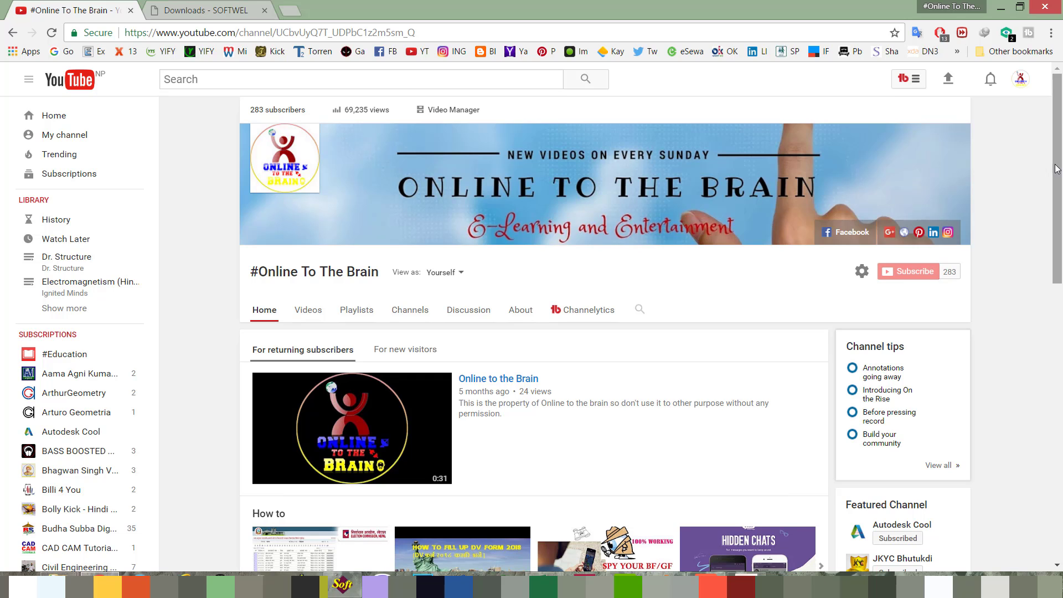
{"action": "mouse_move", "coordinate": [1058, 146]}
{"action": "left_mouse_down"}
{"action": "mouse_move", "coordinate": [1061, 277]}
{"action": "mouse_move", "coordinate": [1052, 161]}
{"action": "left_mouse_up"}
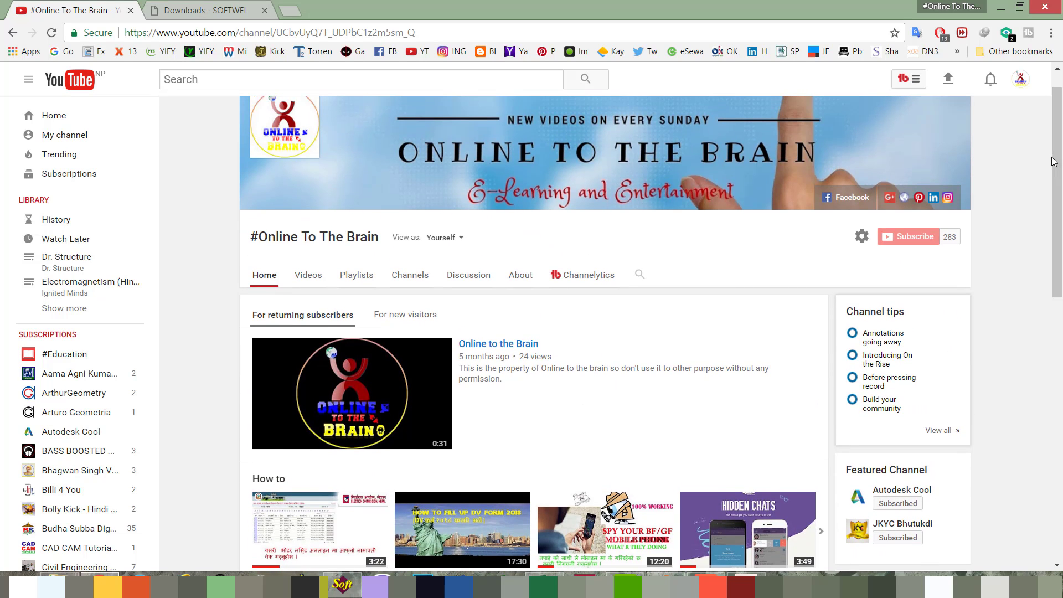